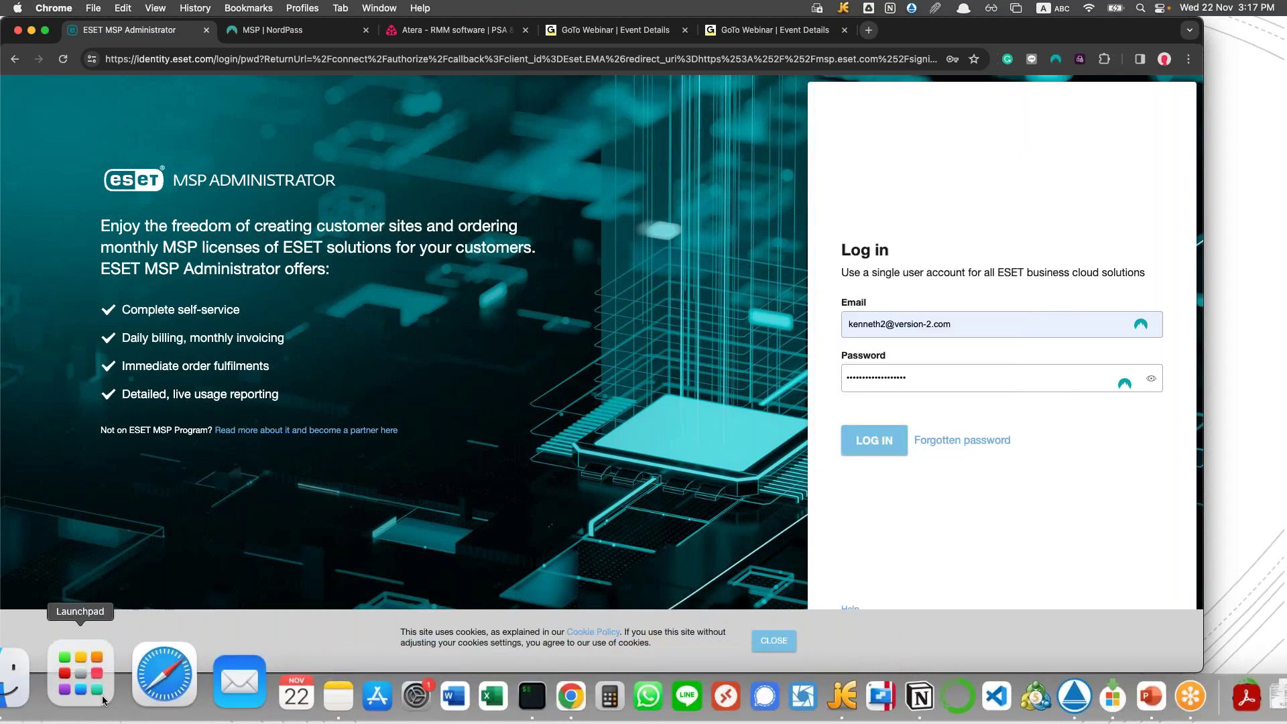
- Launch NordPass from Launchpad, unlock the vault with the master password, then minimize its window
left_click(102, 696)
type("nordp")
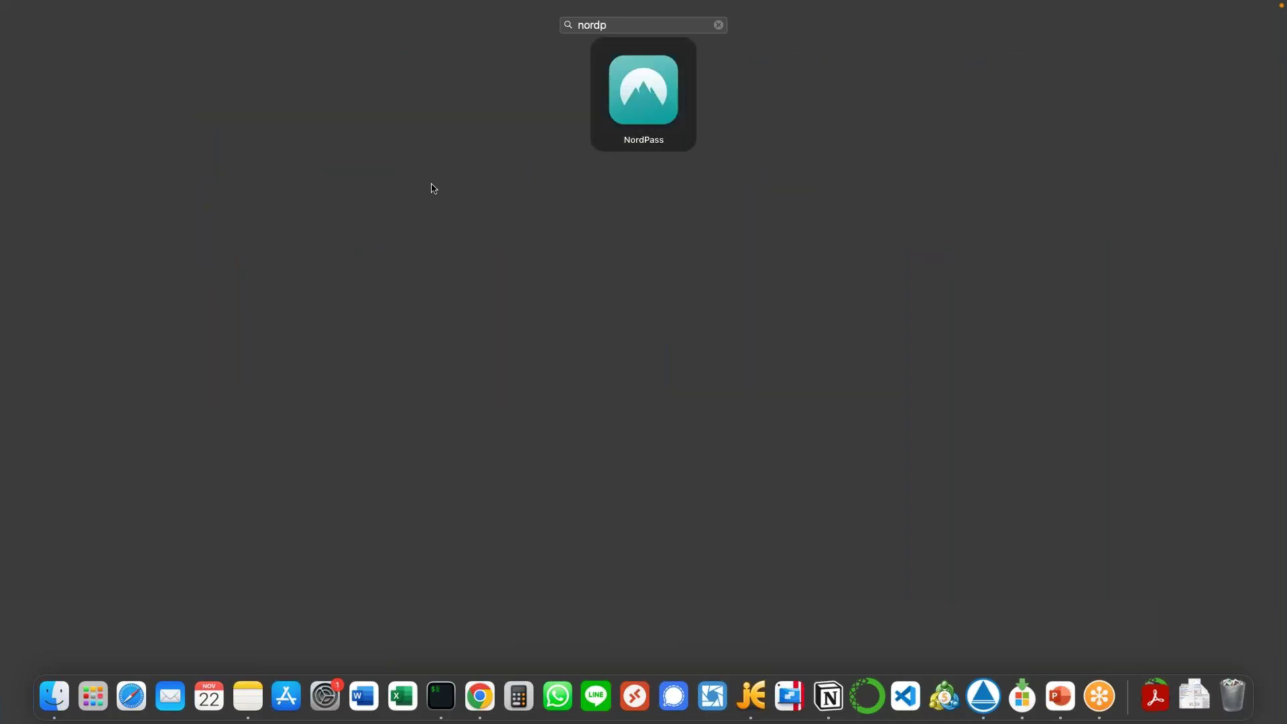
left_click(620, 124)
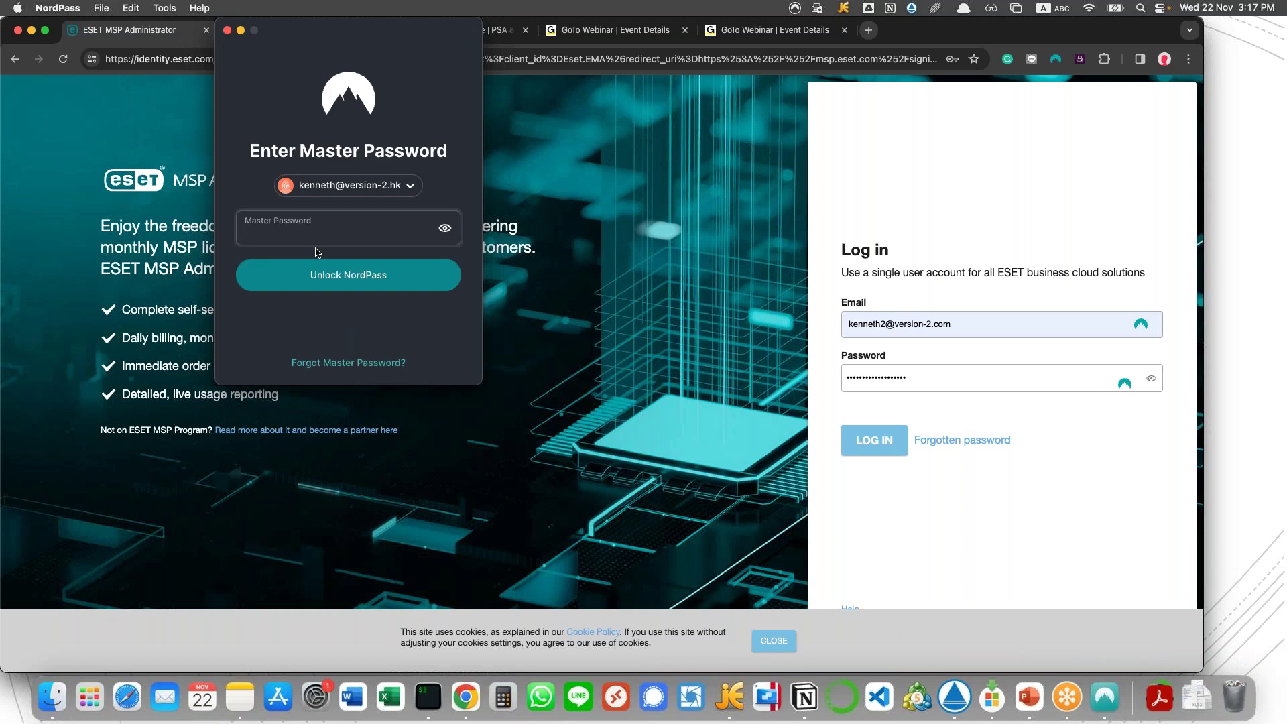
type("************")
key("Return")
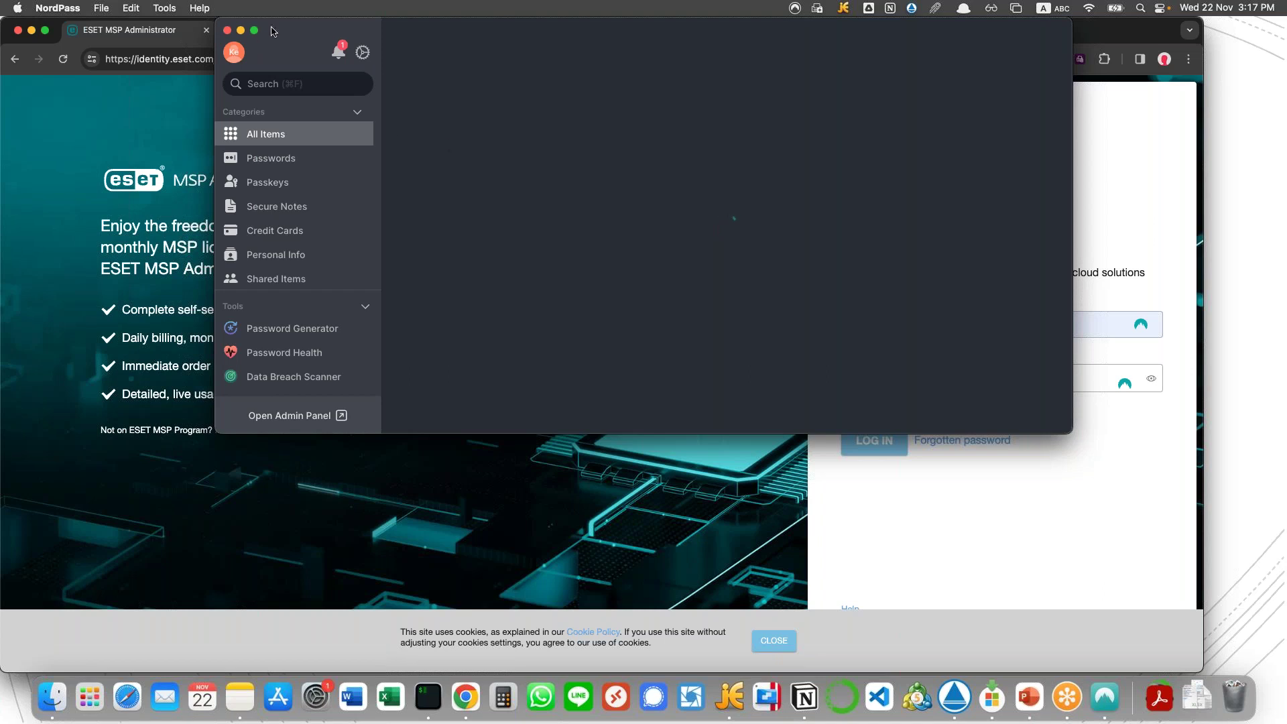
left_click(239, 32)
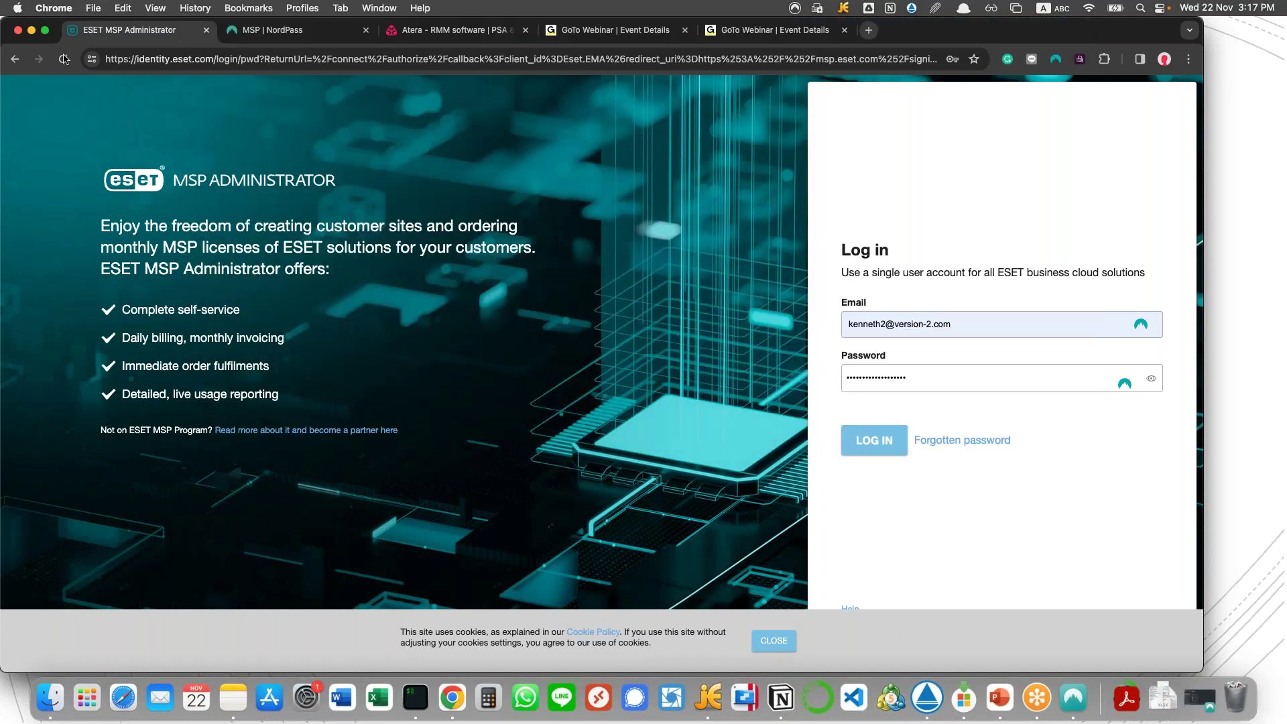
- Try NordPass autofill on the ESET login form, then reload the login page
left_click(1142, 325)
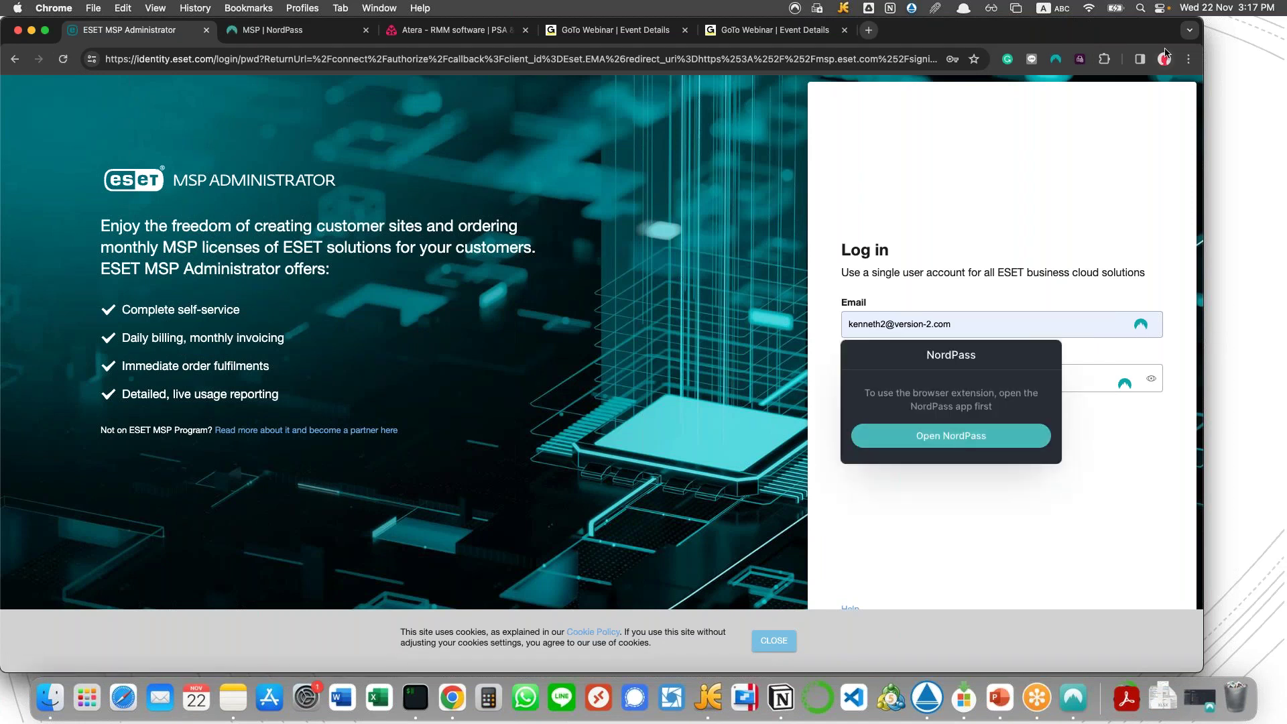
left_click(1057, 61)
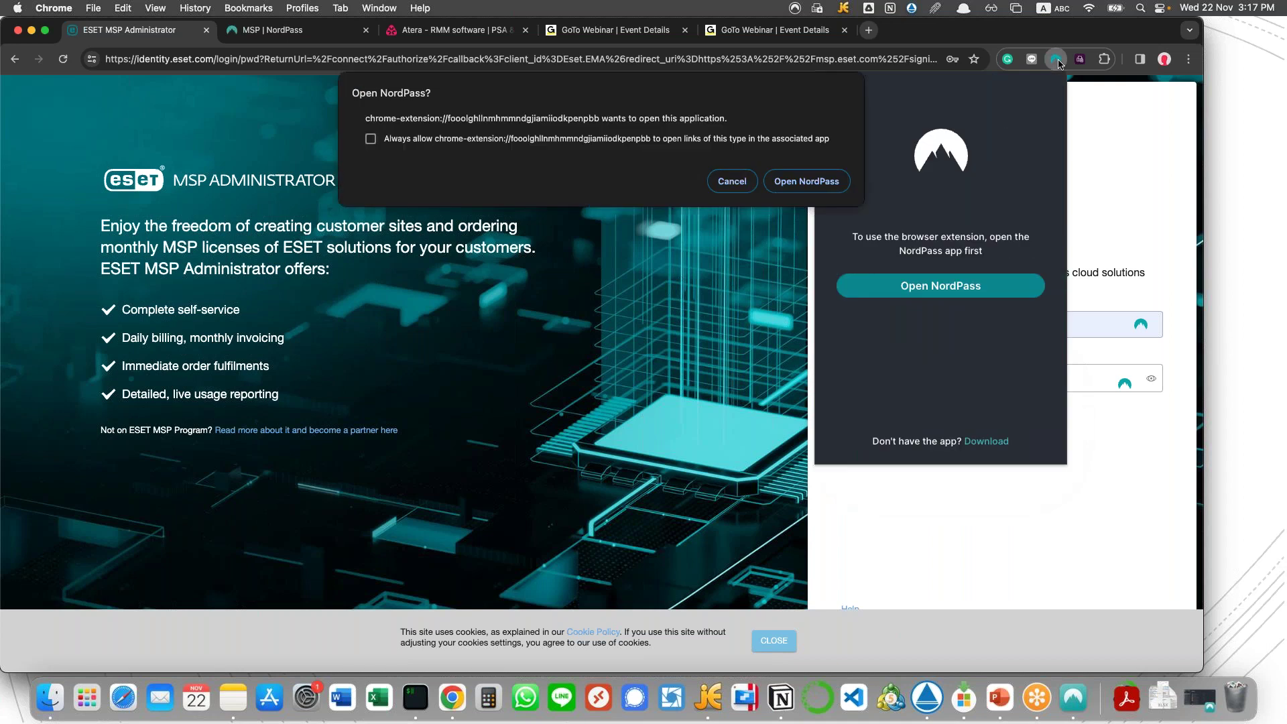
left_click(729, 182)
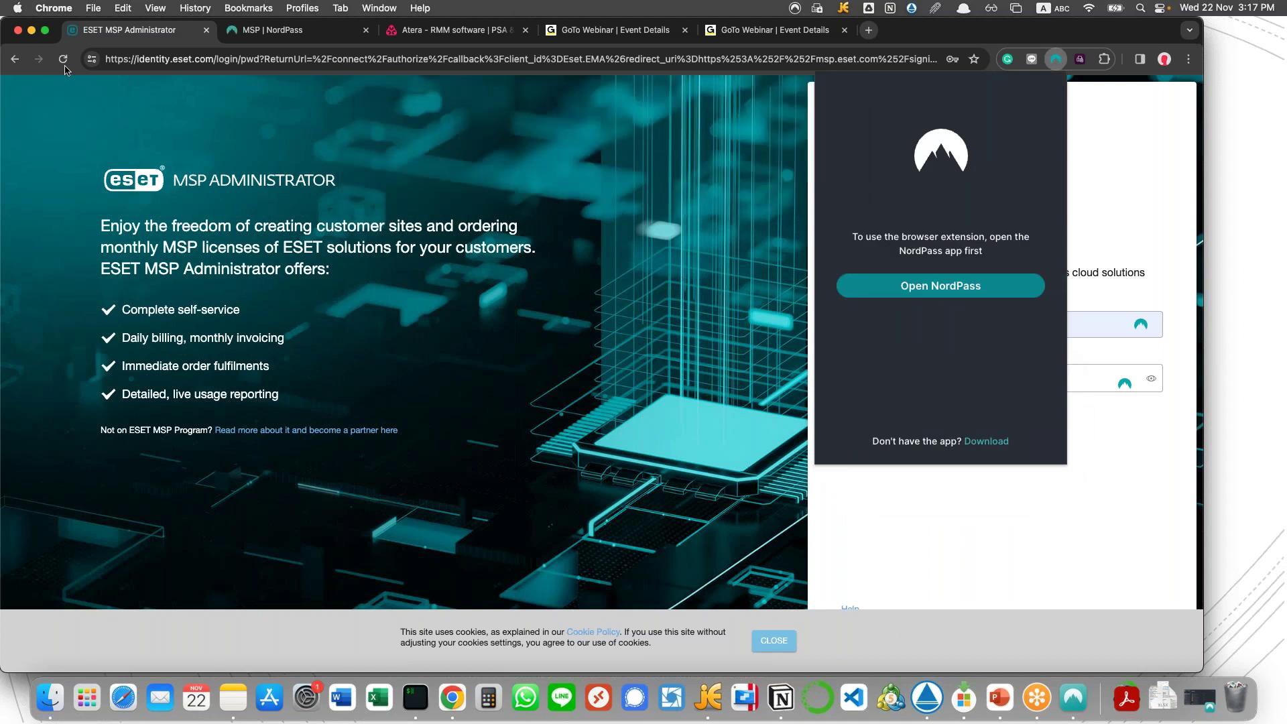
left_click(66, 65)
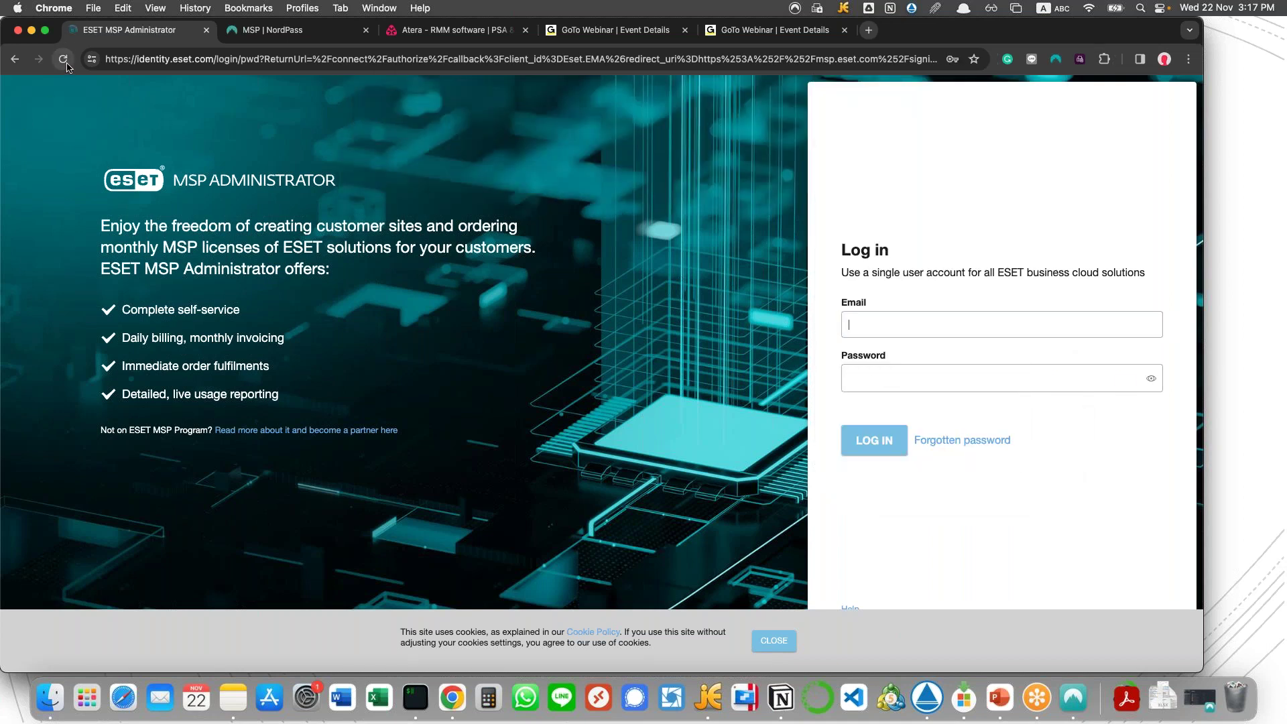
- Autofill the ESET MSP Administrator (SG) saved login and sign in
left_click(1056, 59)
left_click(1100, 142)
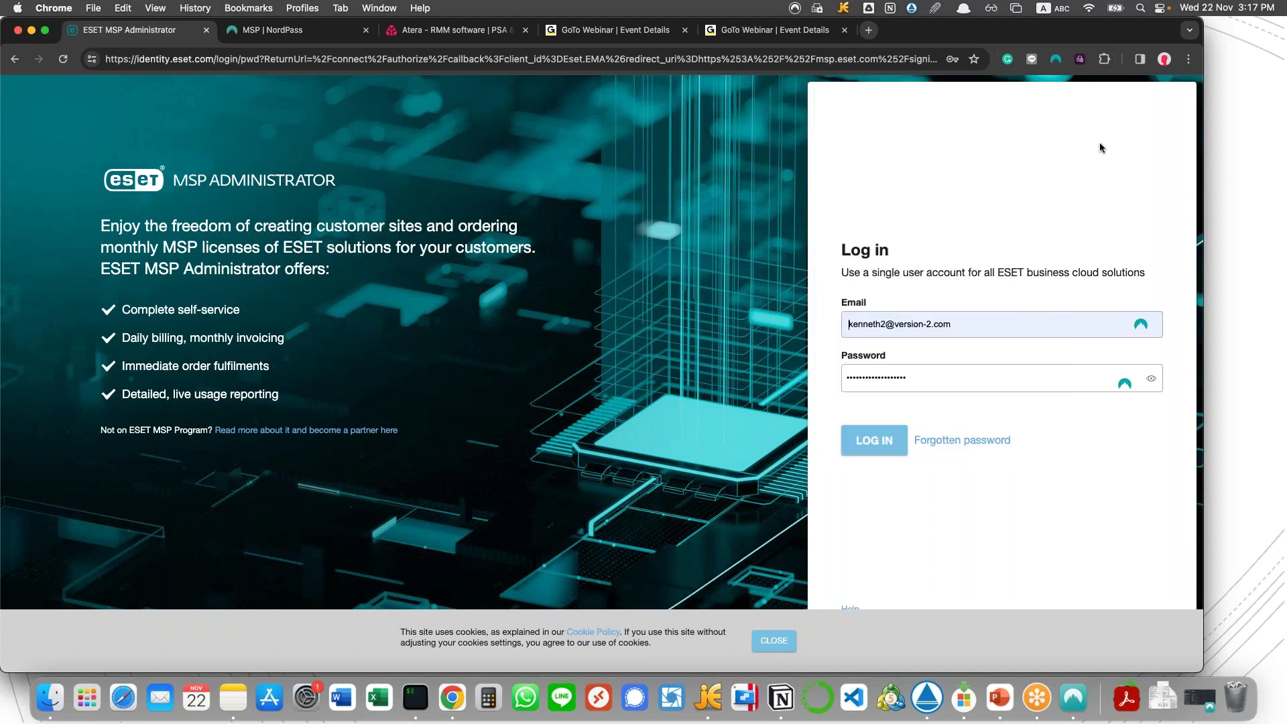
left_click(1141, 328)
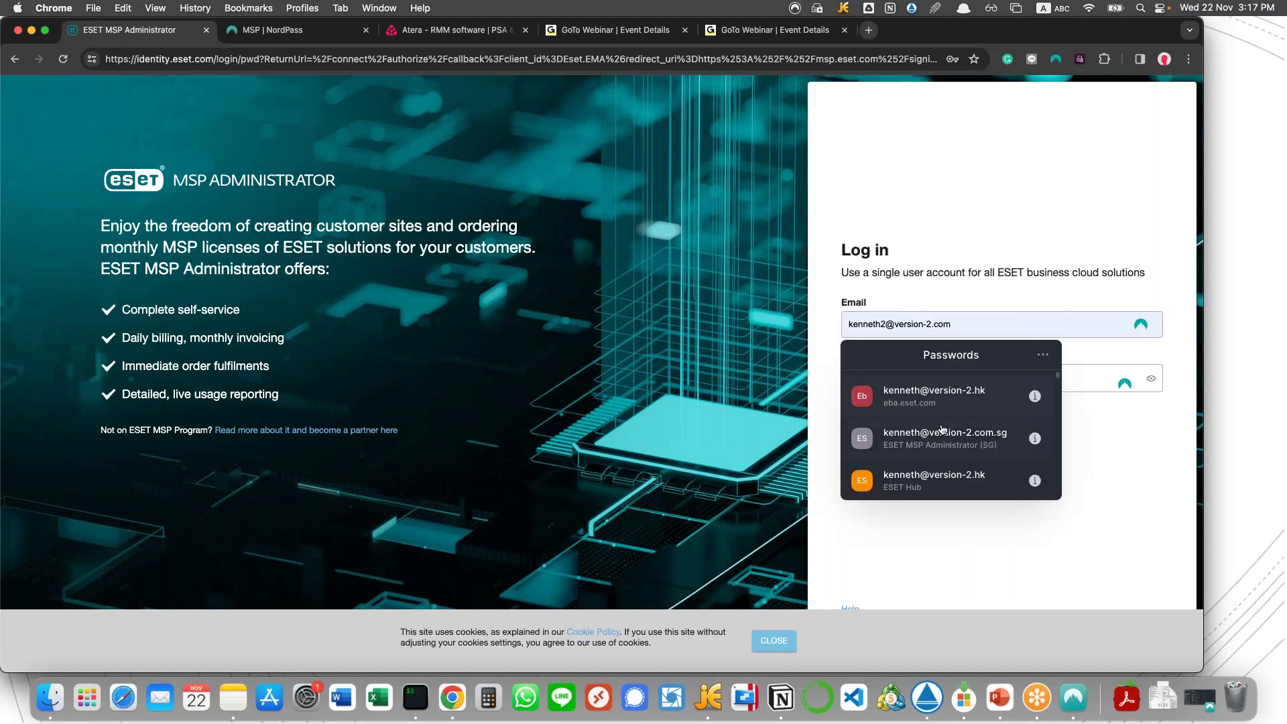
left_click(919, 429)
left_click(866, 443)
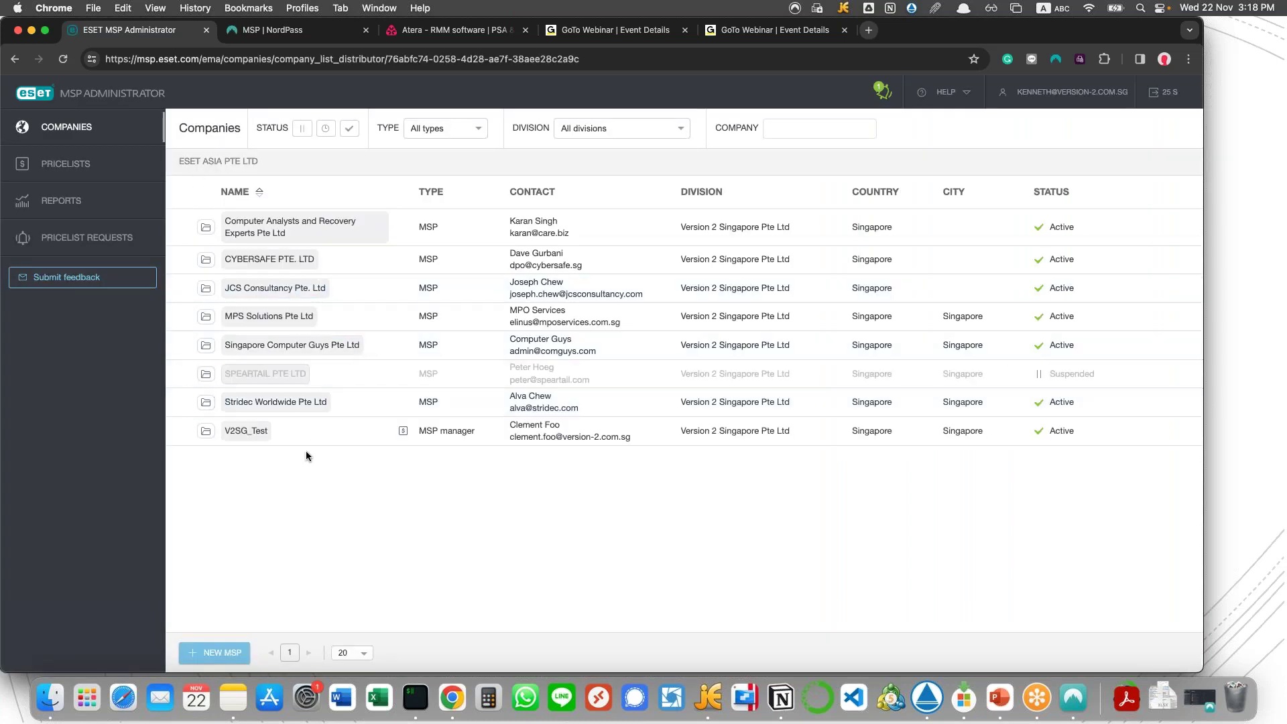
- Open V2SG_Test's details through its row actions and view its October 2023 billing
left_click(179, 432)
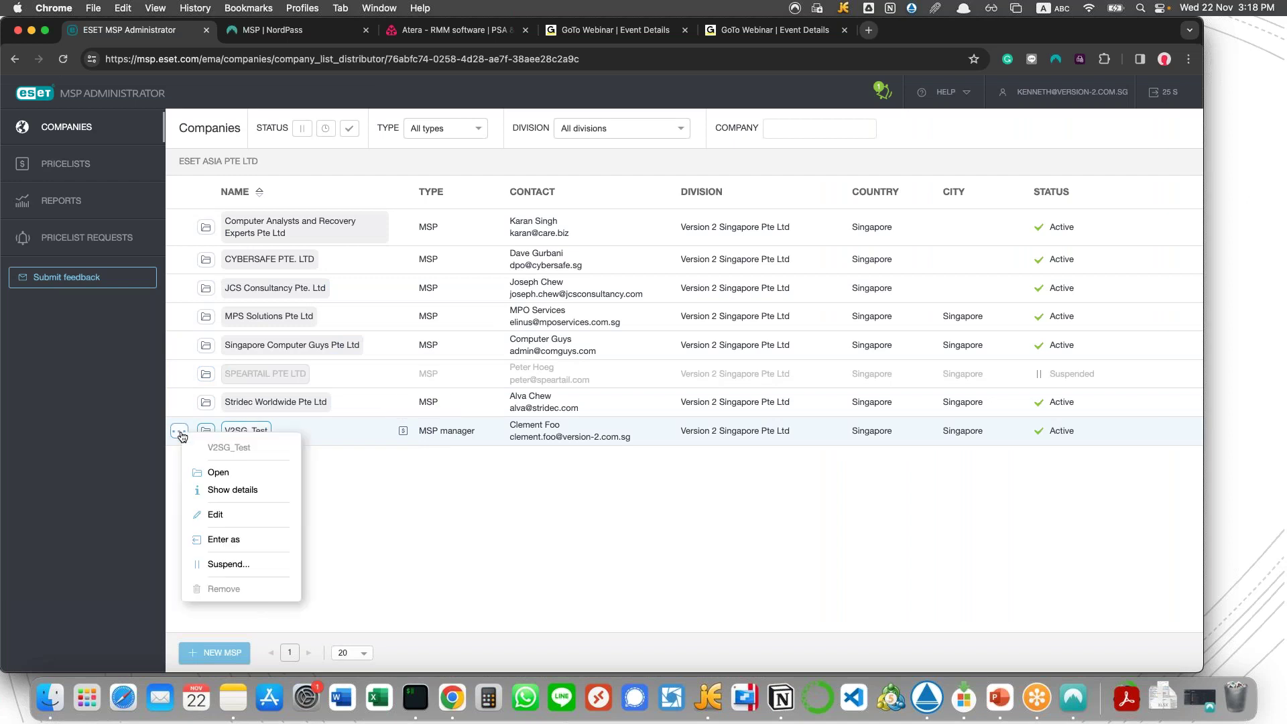
left_click(360, 433)
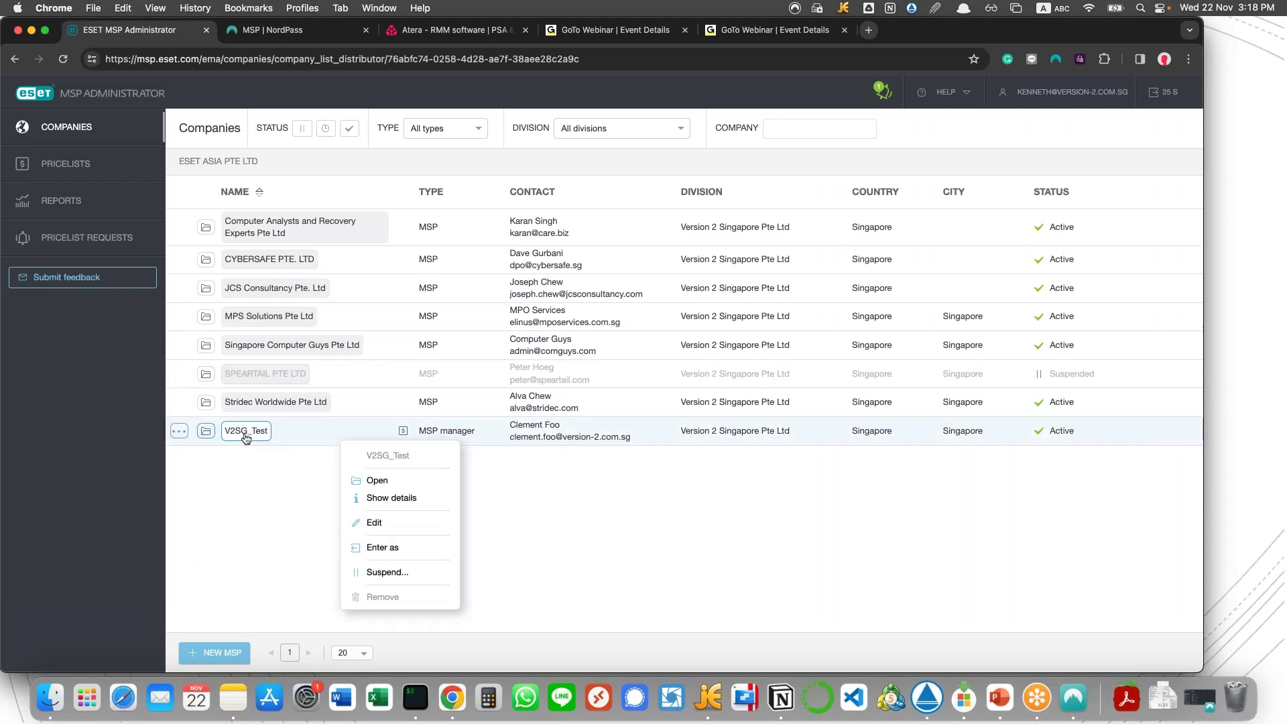
left_click(413, 493)
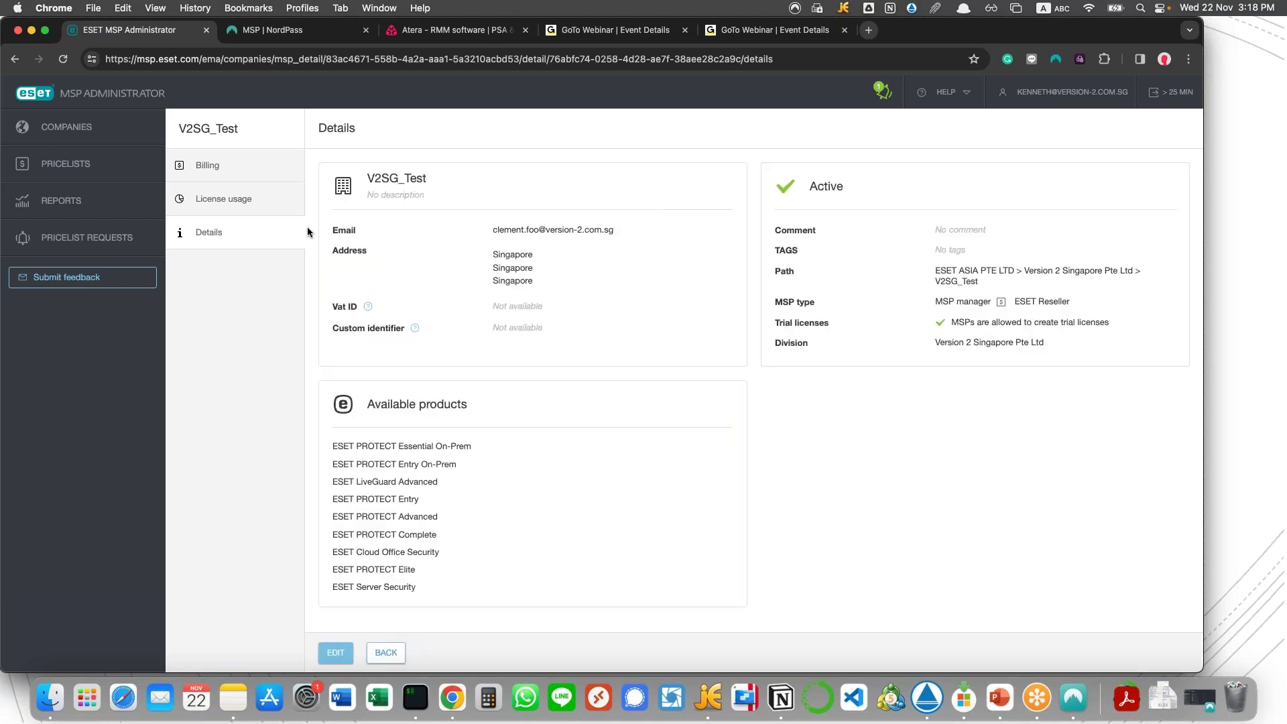
left_click(234, 165)
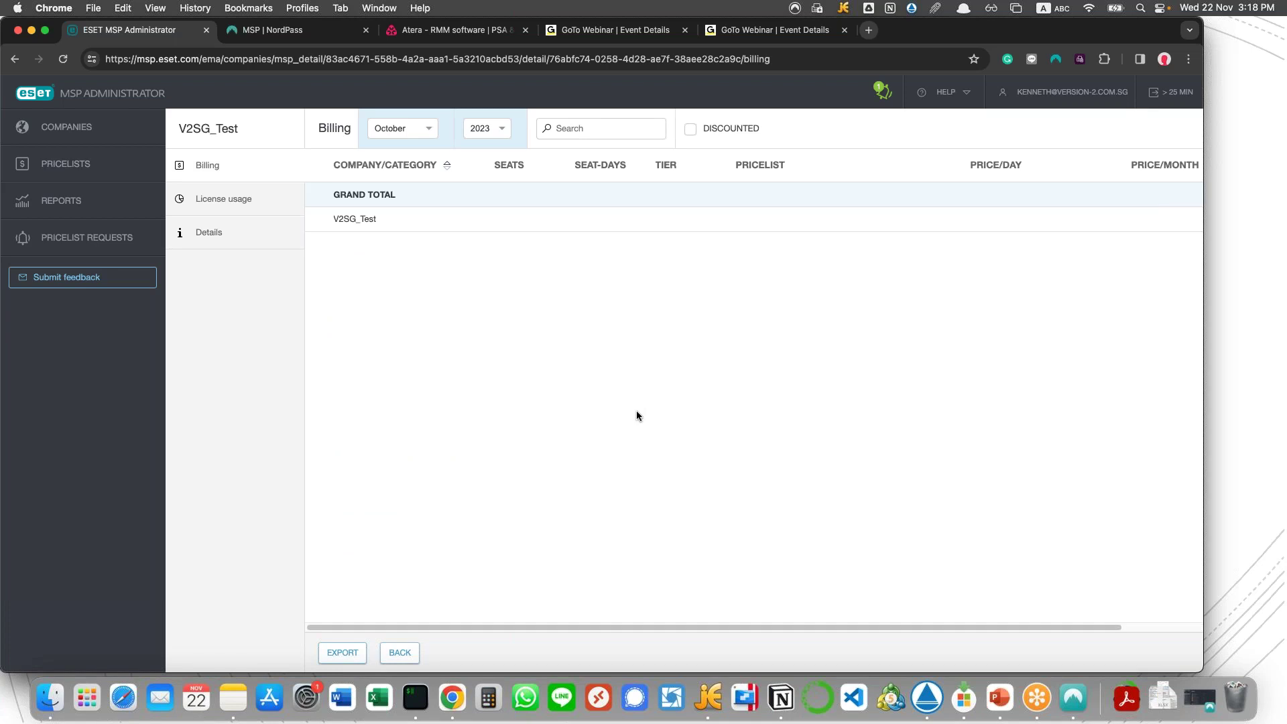
- Switch between V2SG_Test's License usage, Billing and Details panels, ending on Details
left_click(243, 197)
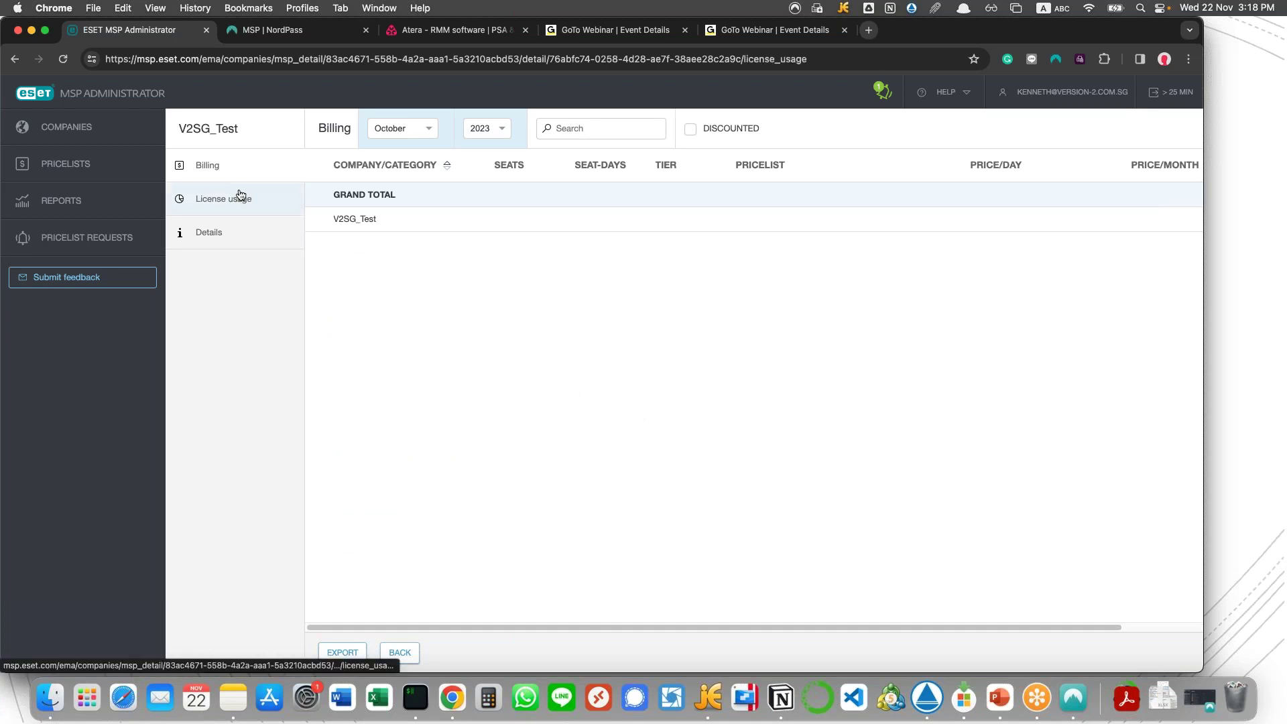
left_click(258, 236)
left_click(215, 161)
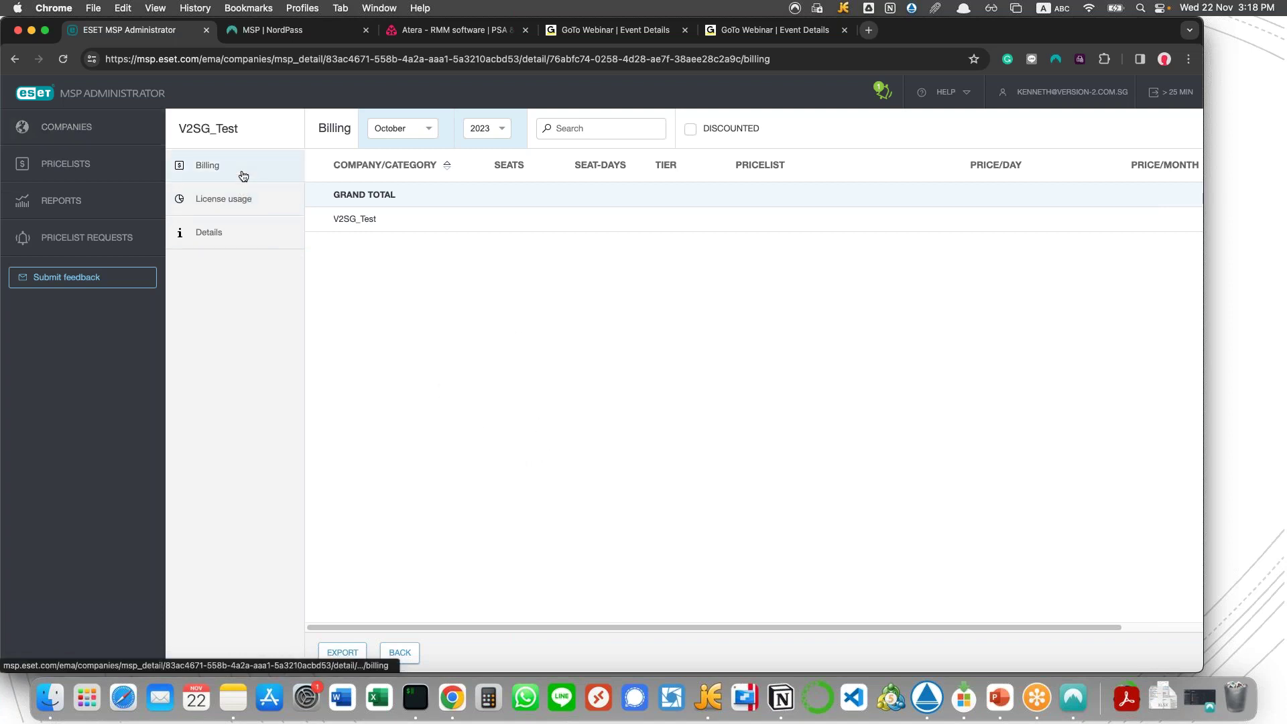
left_click(236, 192)
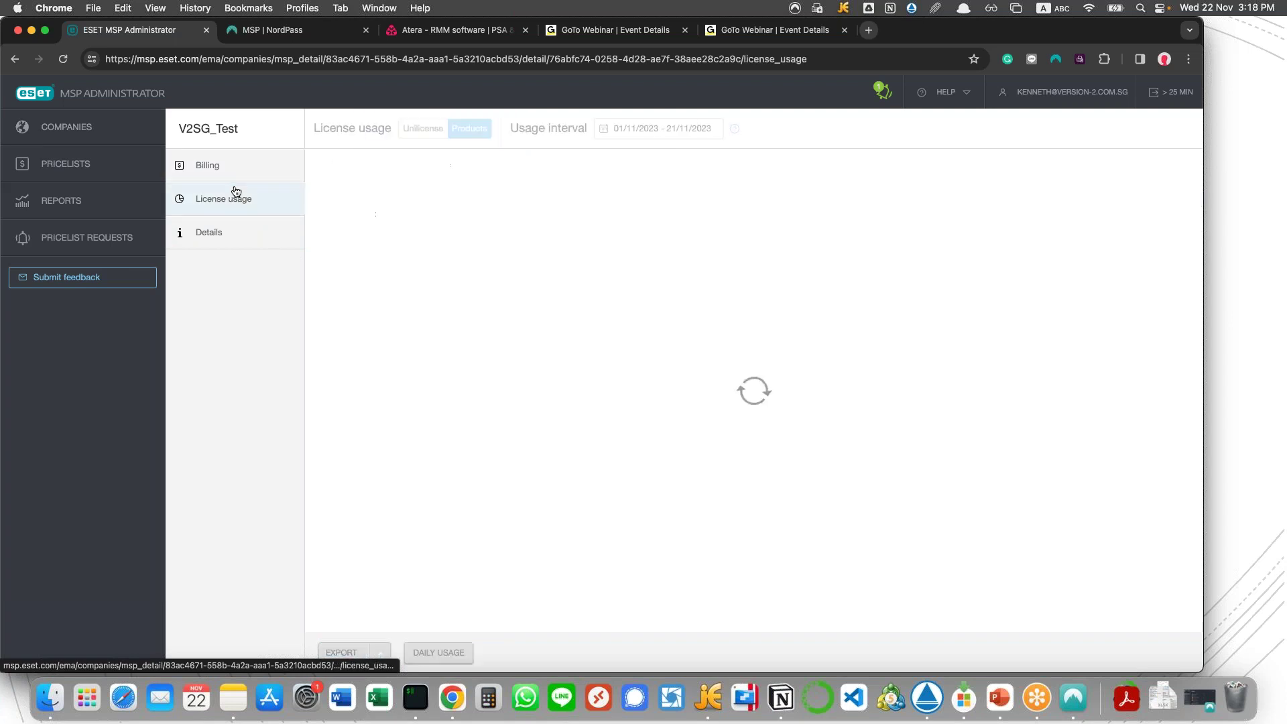
left_click(255, 241)
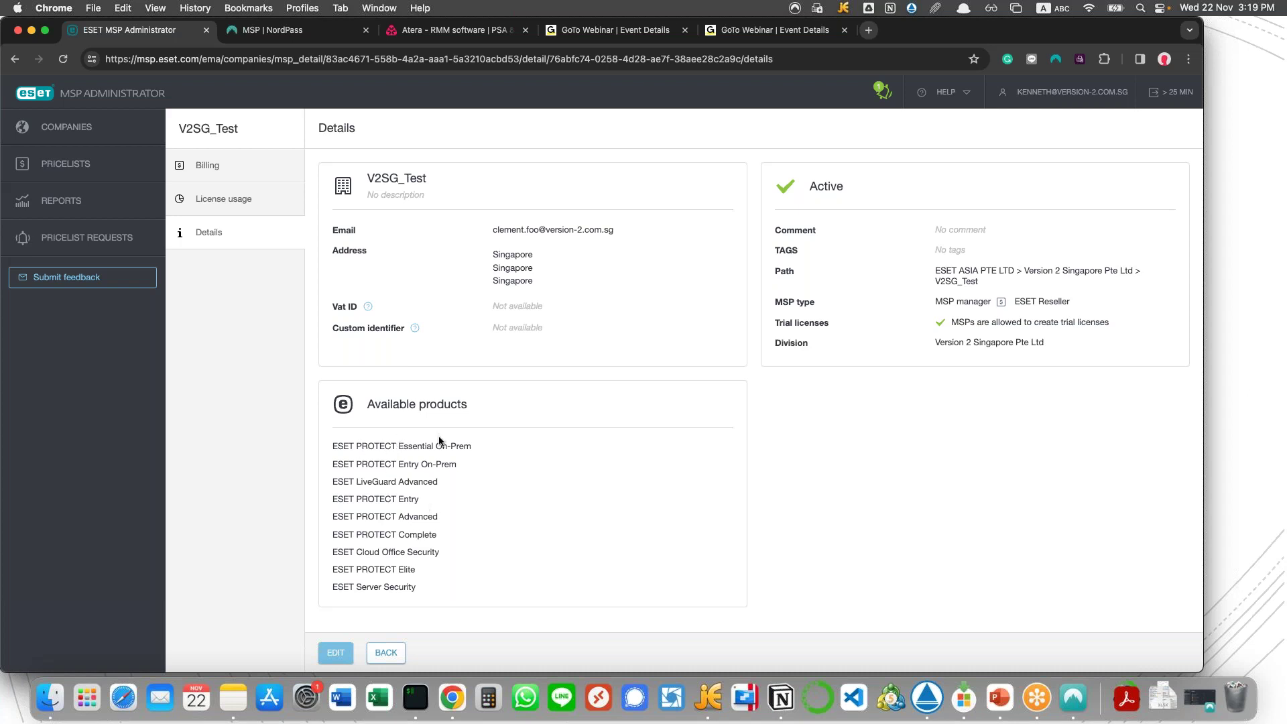
- Highlight 'ESET PROTECT Essential On-Prem' in the Available products list
left_click_drag(402, 446, 333, 446)
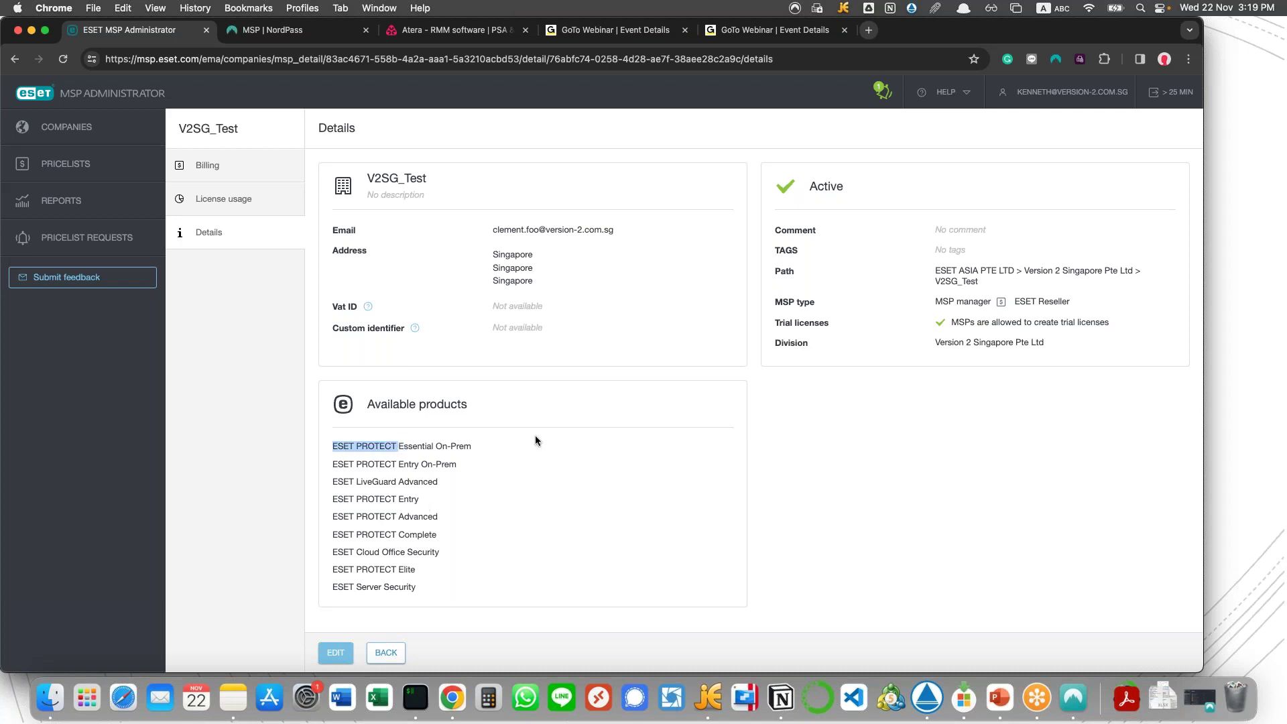
left_click(403, 457)
left_click_drag(399, 445, 500, 441)
left_click(486, 451)
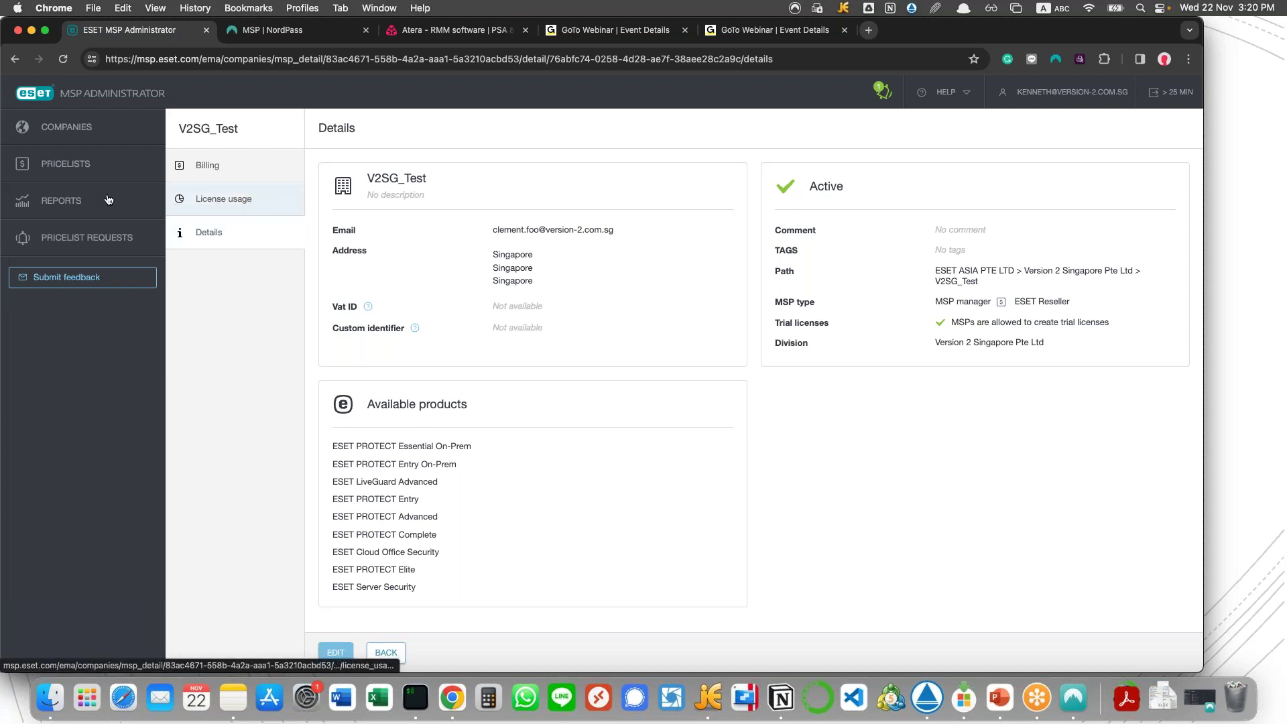
- Open Reports and compare the License usage and Billing report forms
left_click(76, 200)
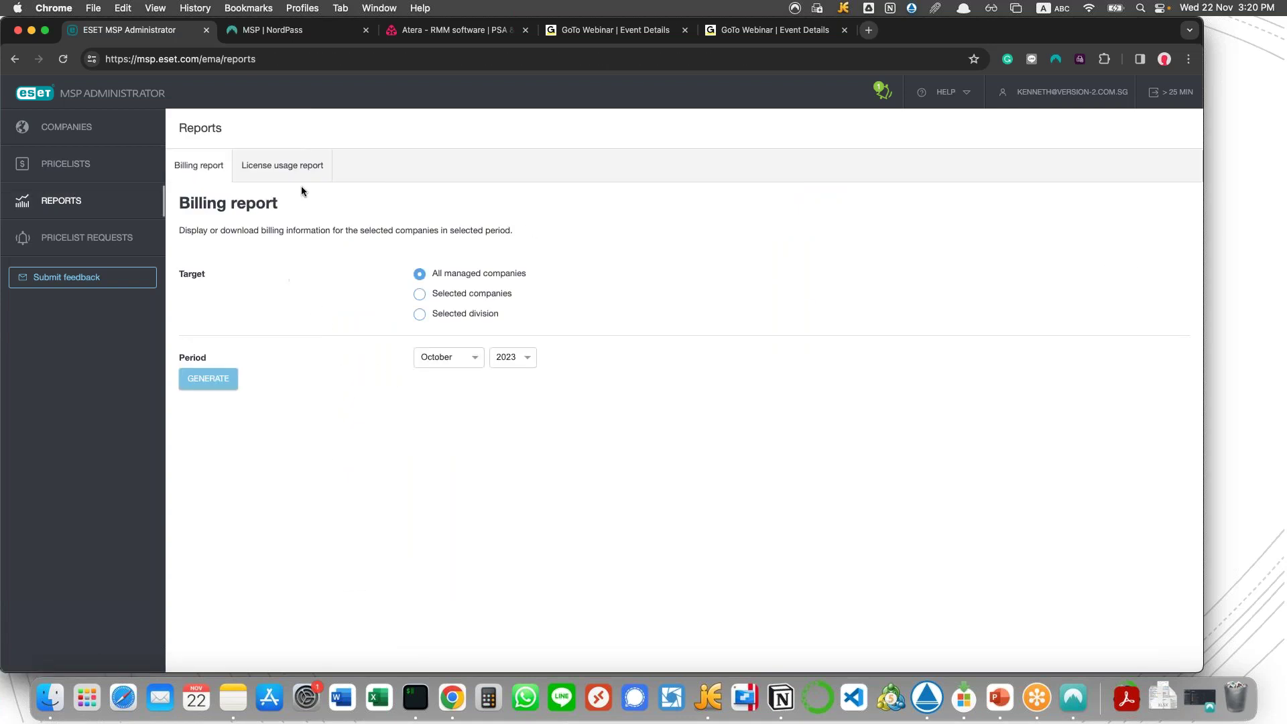
left_click(282, 165)
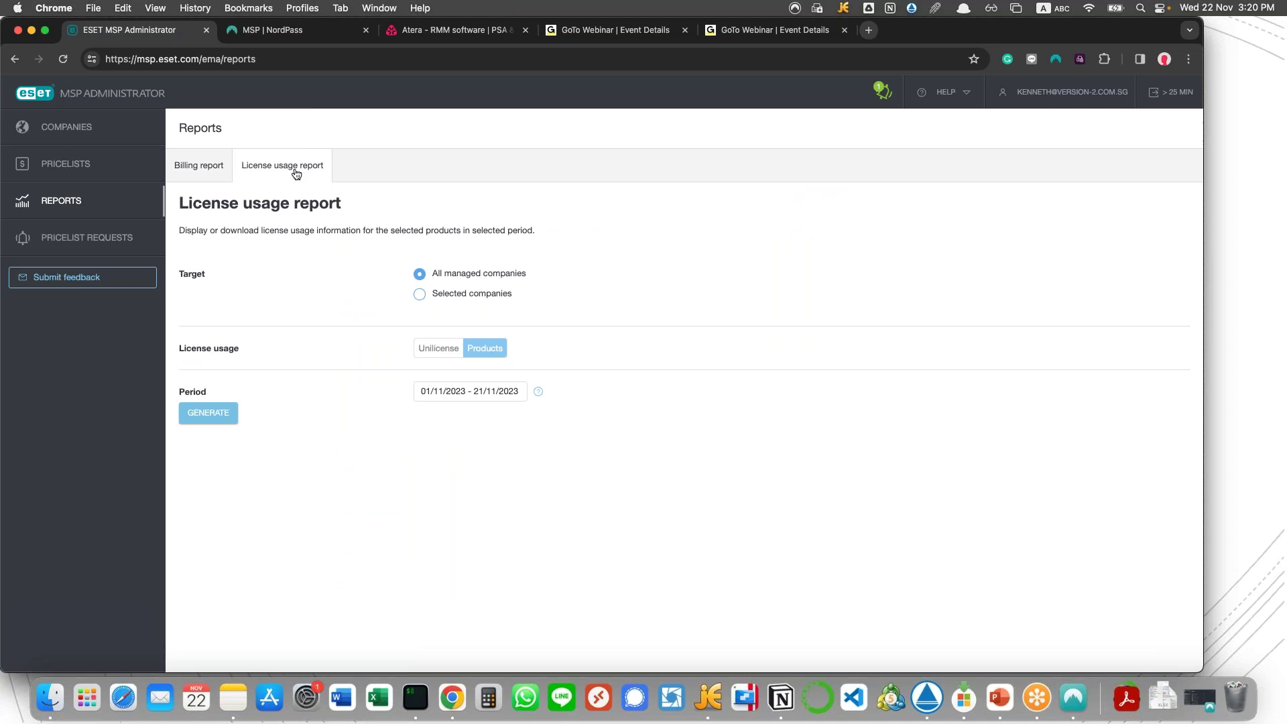
left_click(180, 169)
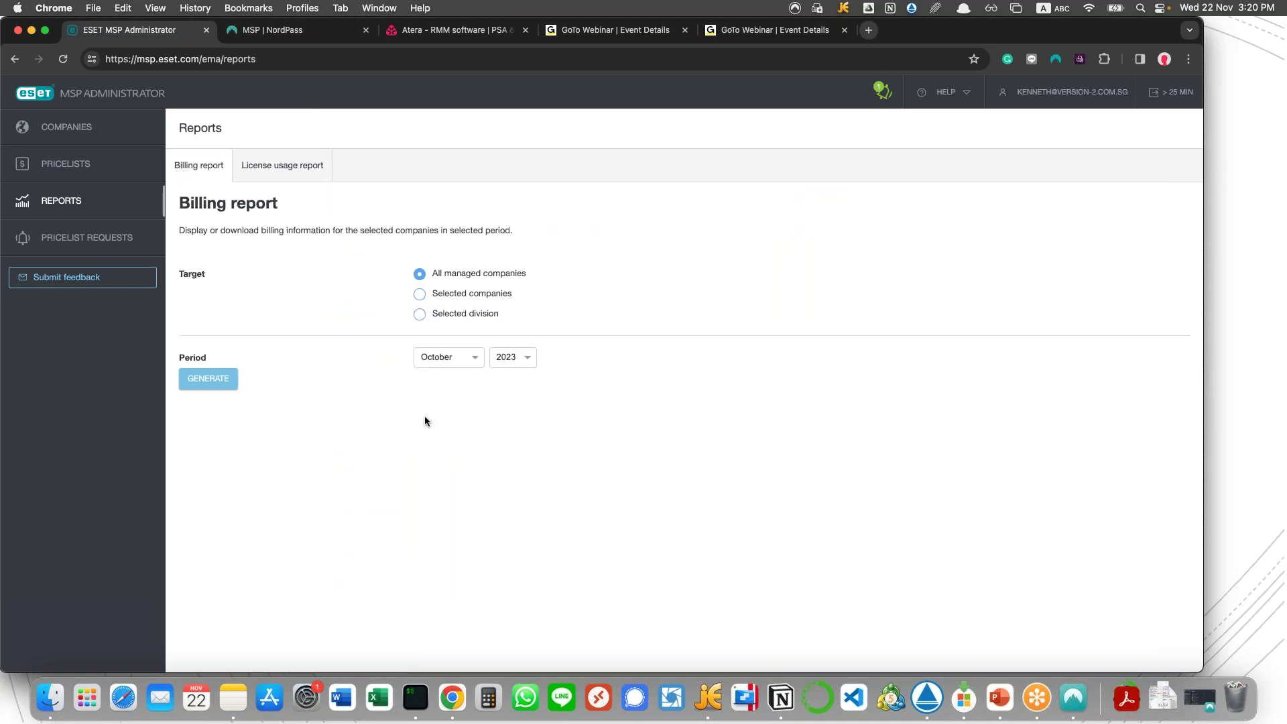
- Generate the October 2023 billing report for all managed companies, then return to Companies
left_click(473, 357)
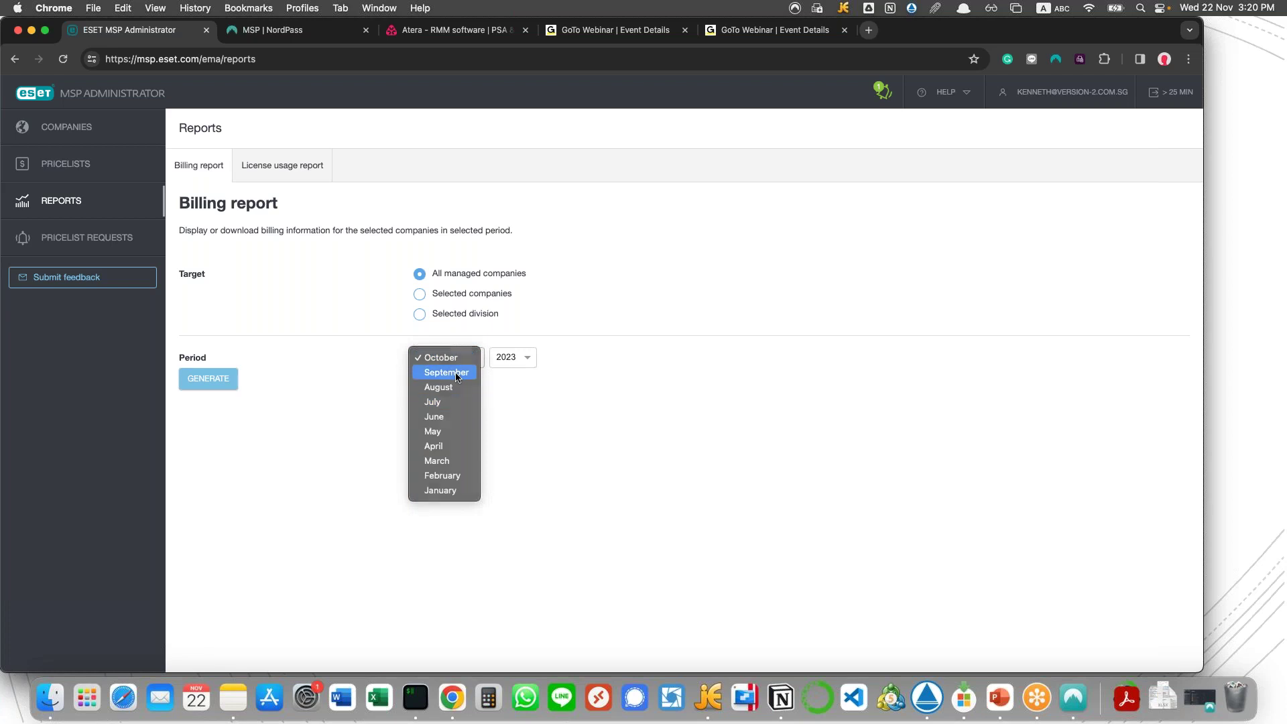
left_click(456, 377)
left_click(455, 364)
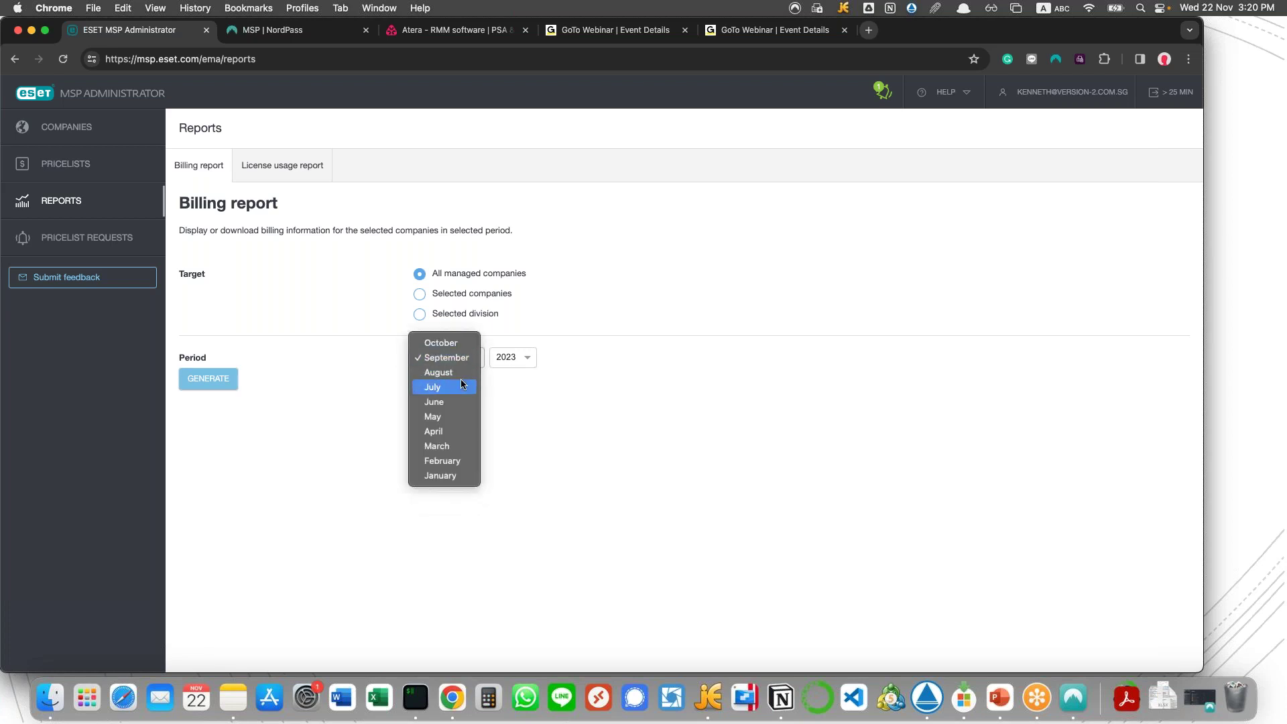
left_click(285, 390)
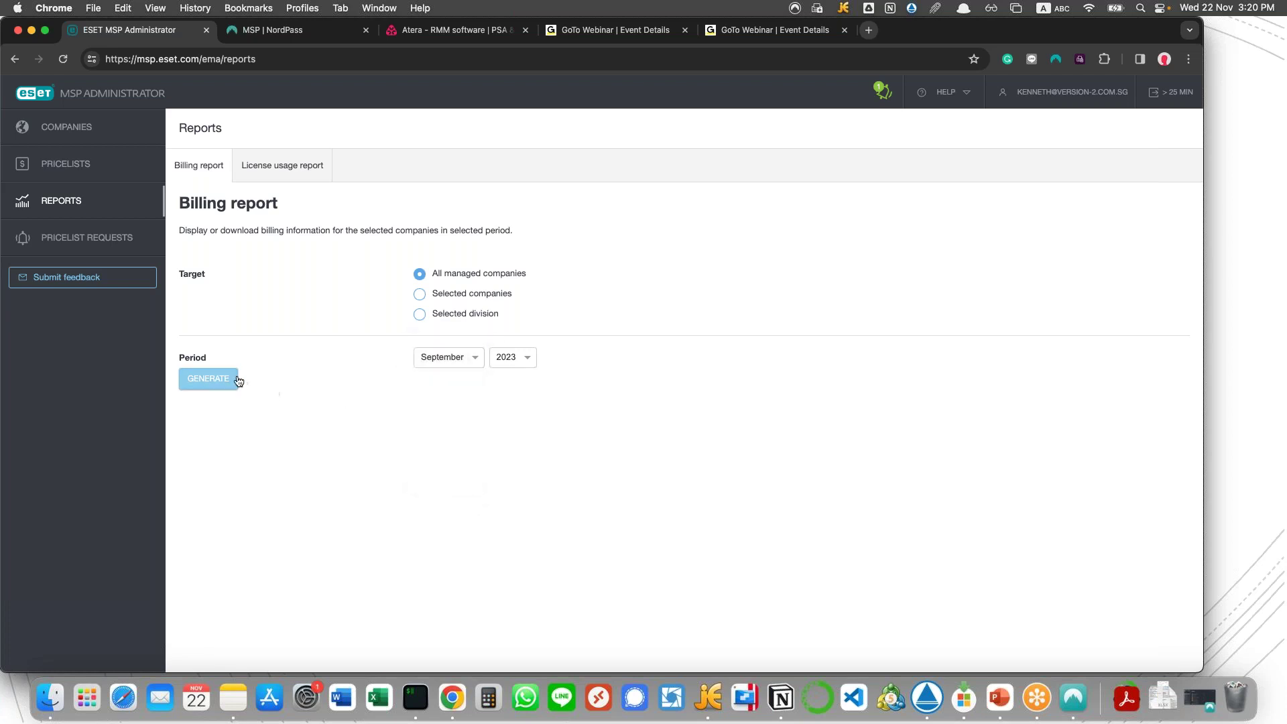
left_click(474, 355)
left_click(467, 343)
left_click(224, 380)
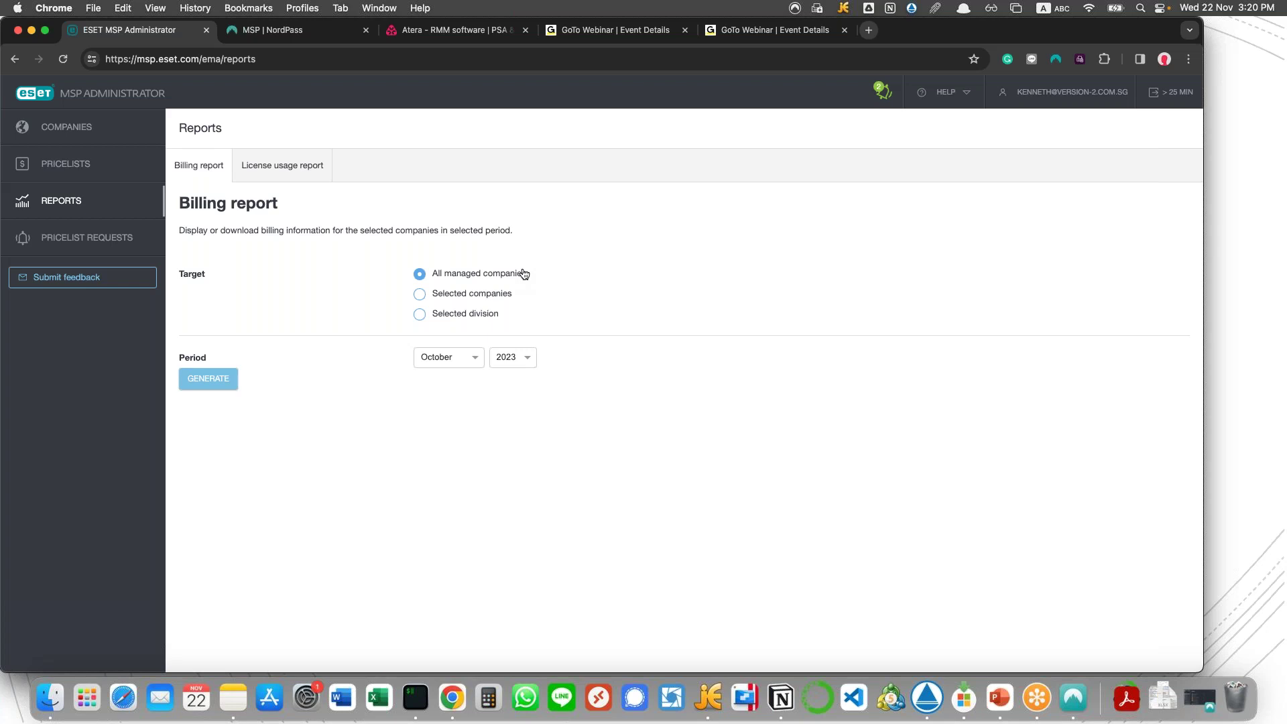
left_click(272, 166)
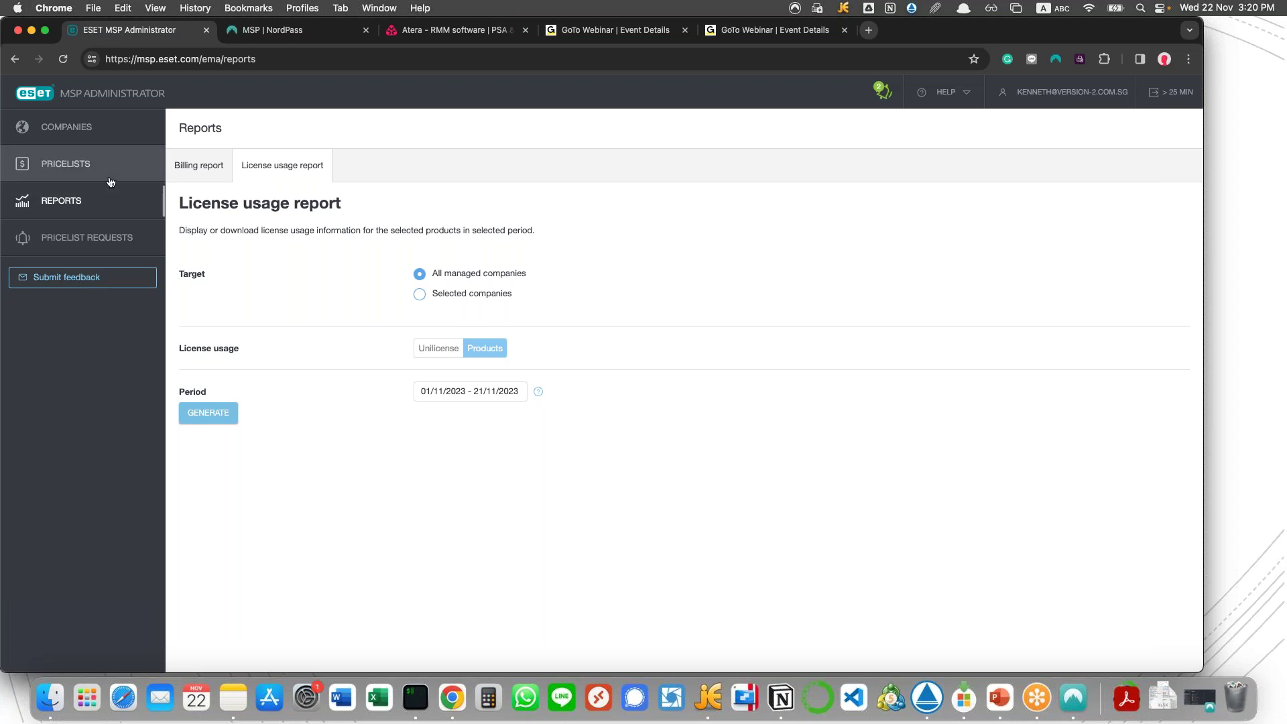
left_click(66, 127)
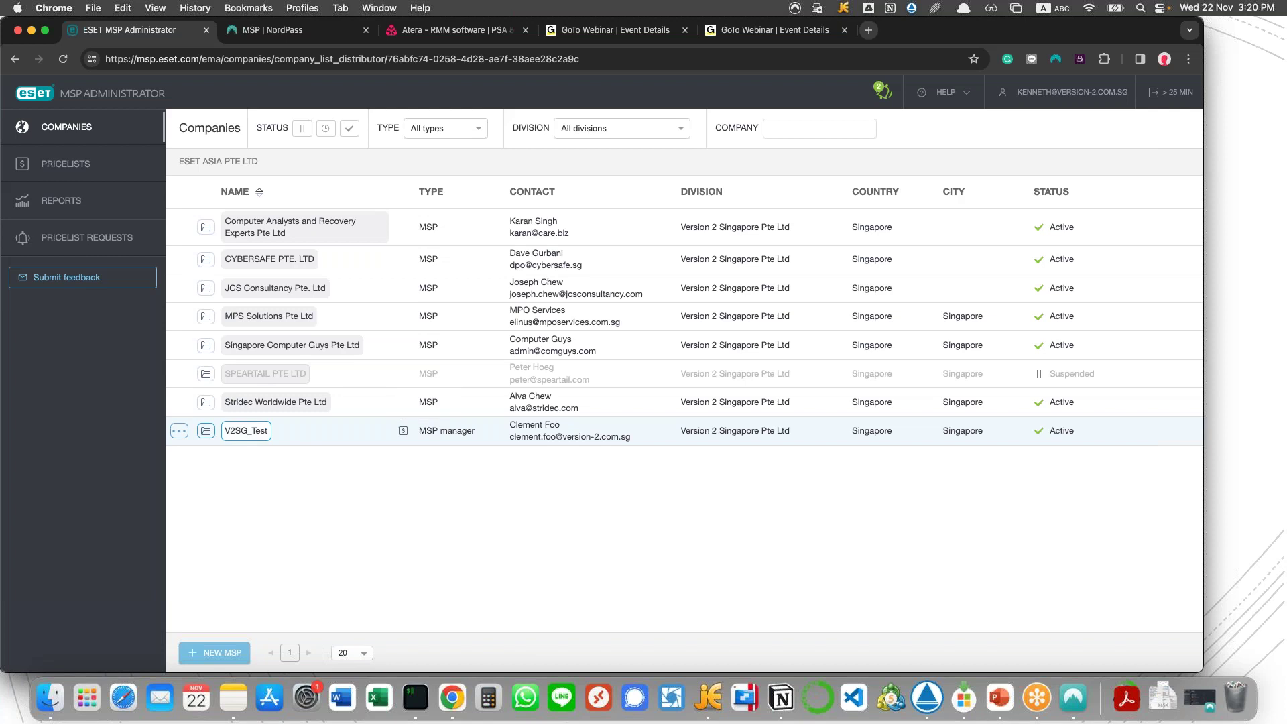
- Enter V2SG_Test as the selected company user and confirm taking on its access rights
left_click(185, 434)
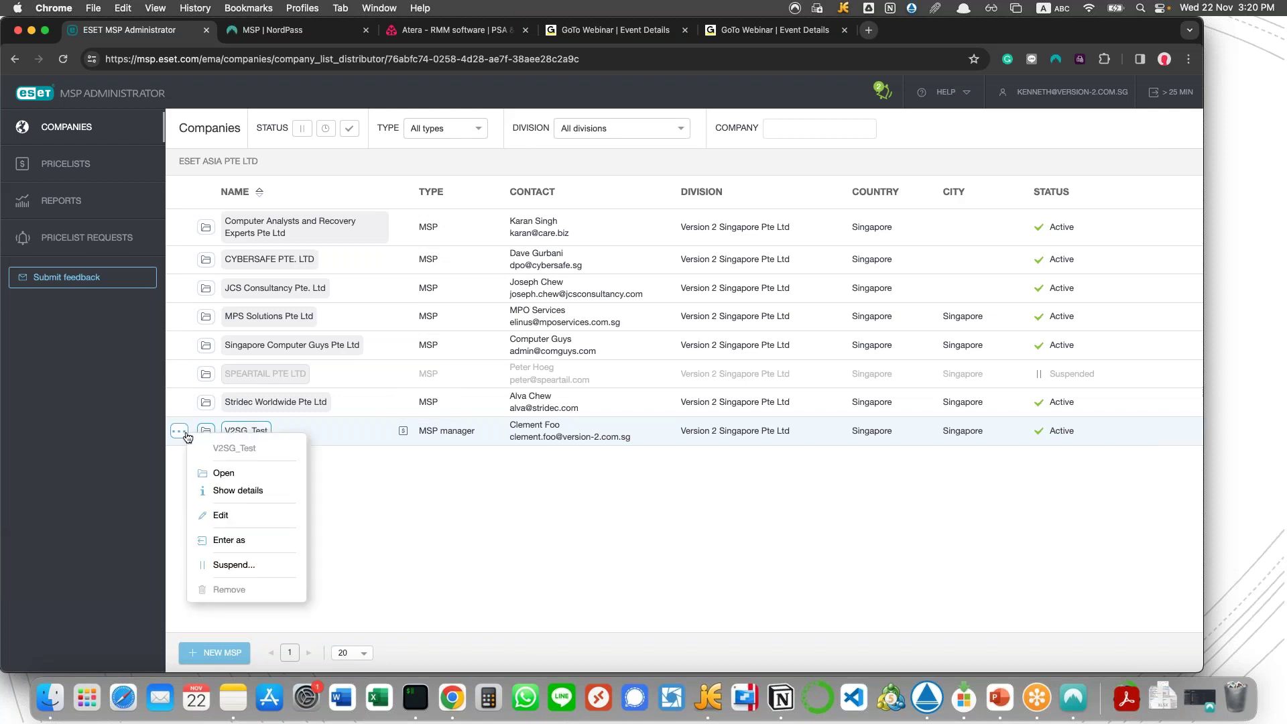
left_click(225, 540)
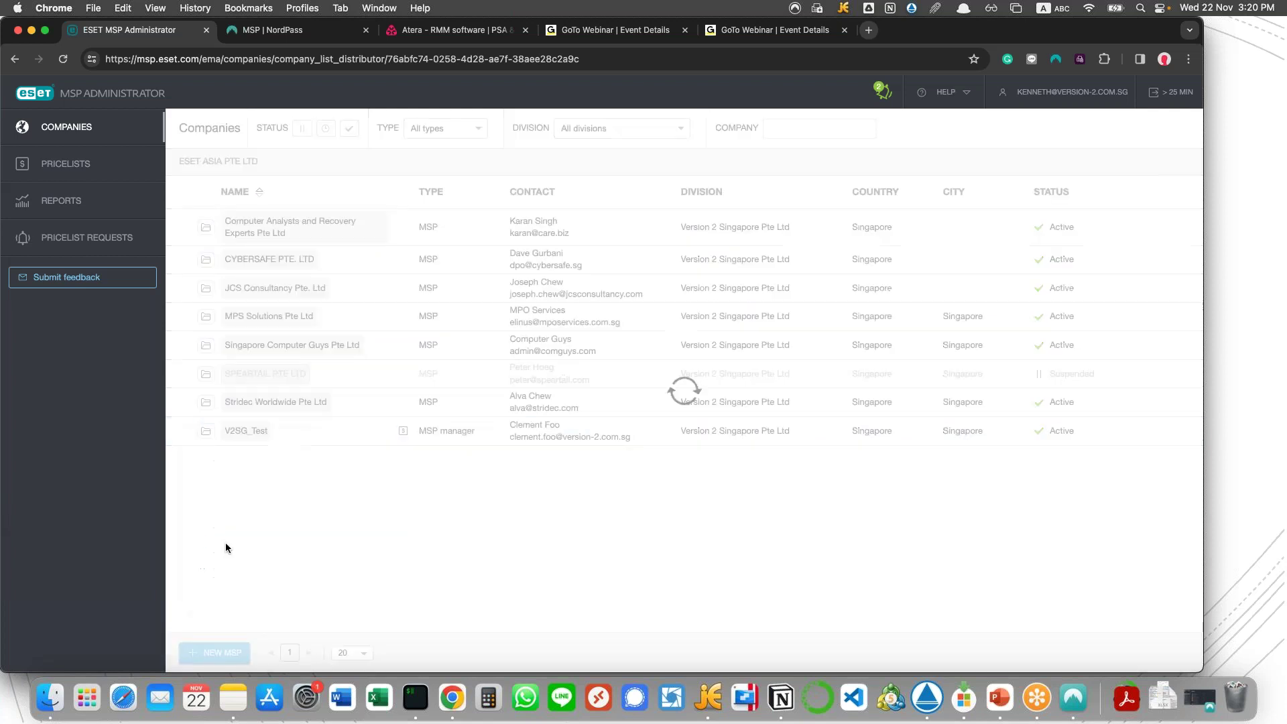
left_click(448, 422)
left_click(656, 447)
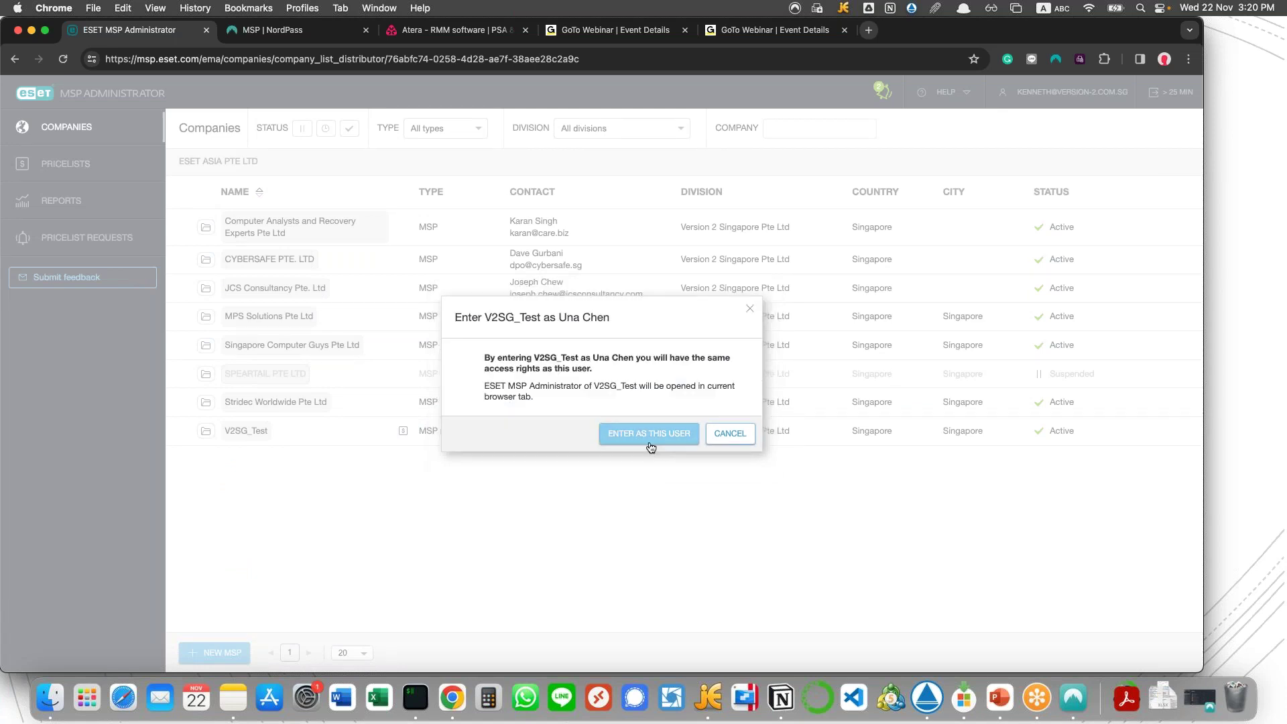
left_click(649, 439)
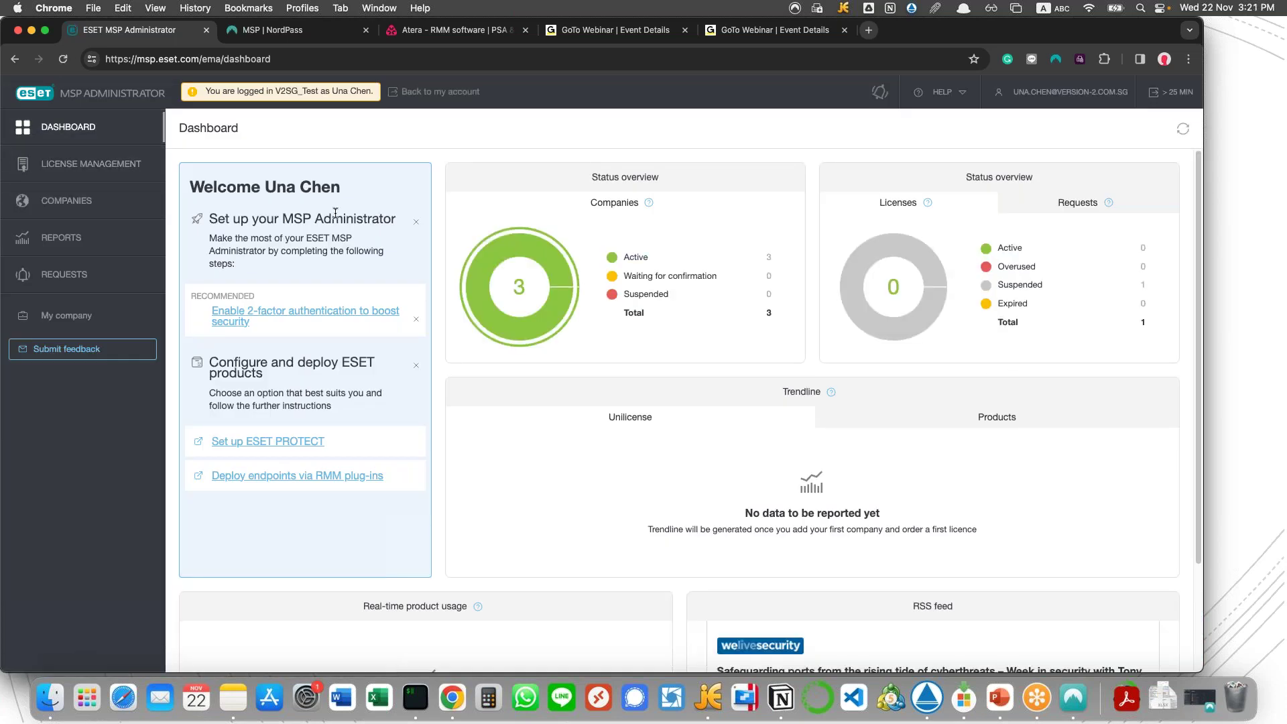
- In License Management, expand Company B and inspect its license options
left_click(48, 167)
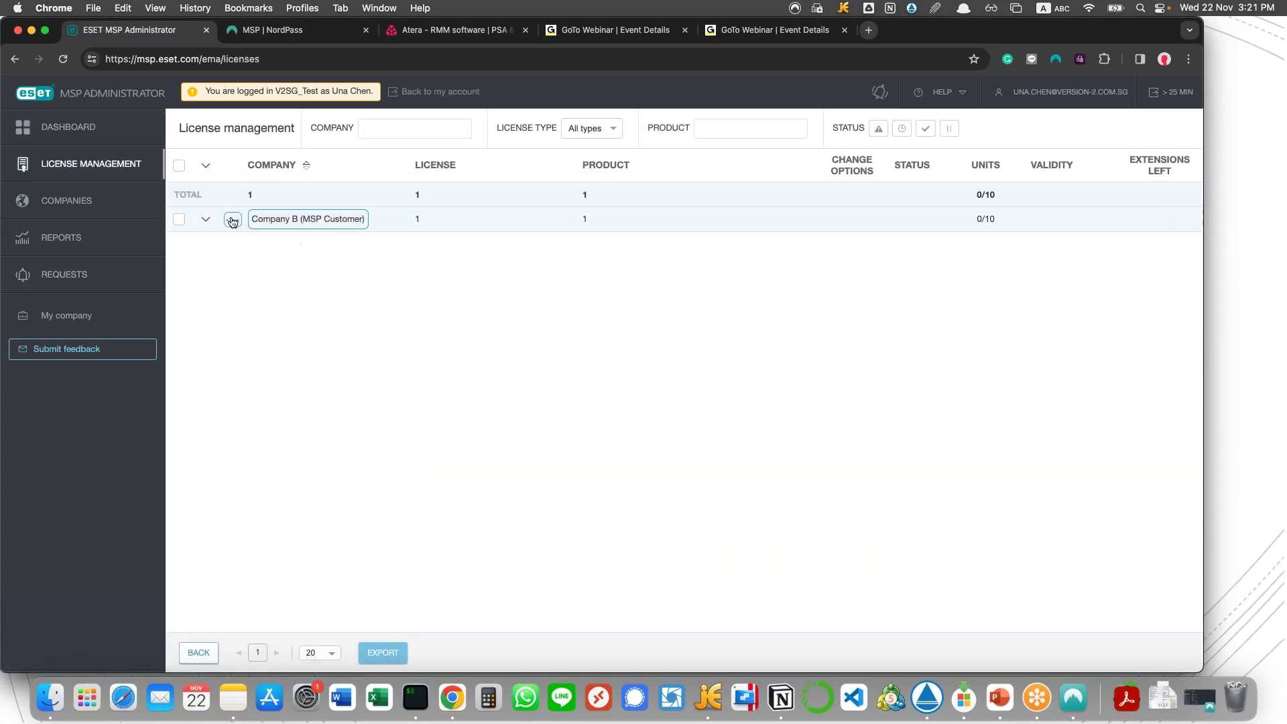
left_click(206, 219)
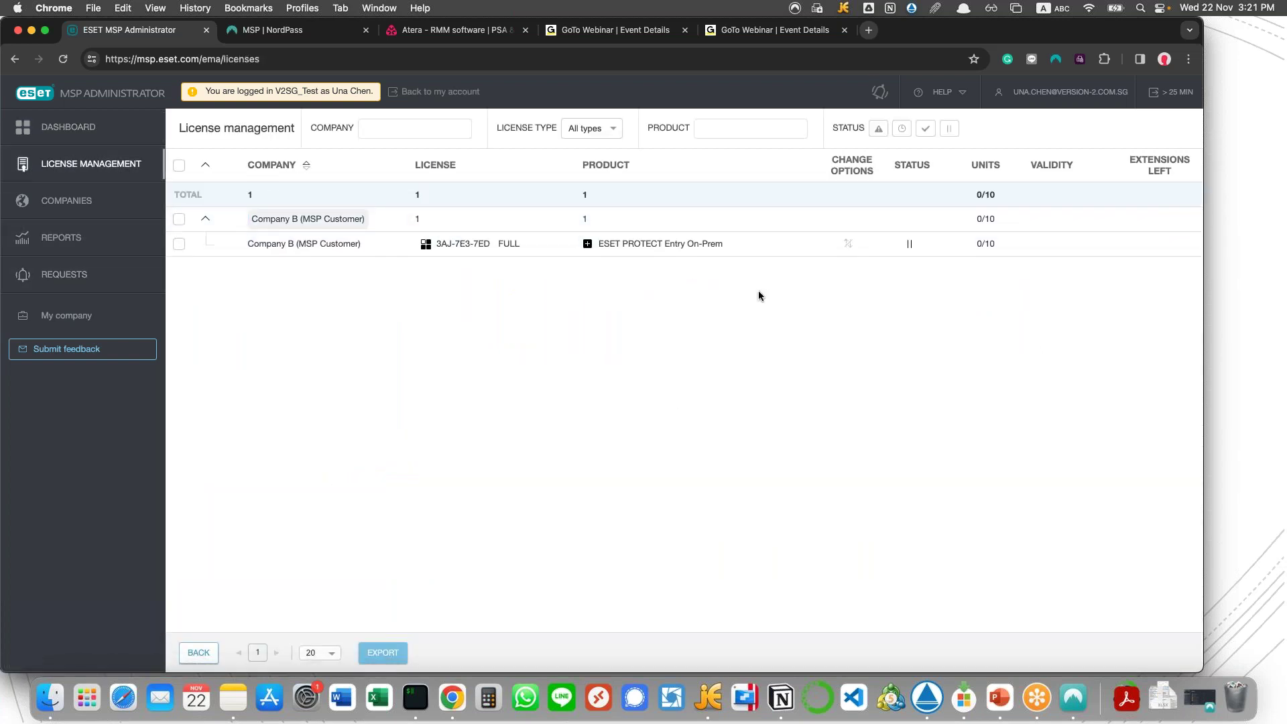
left_click(425, 245)
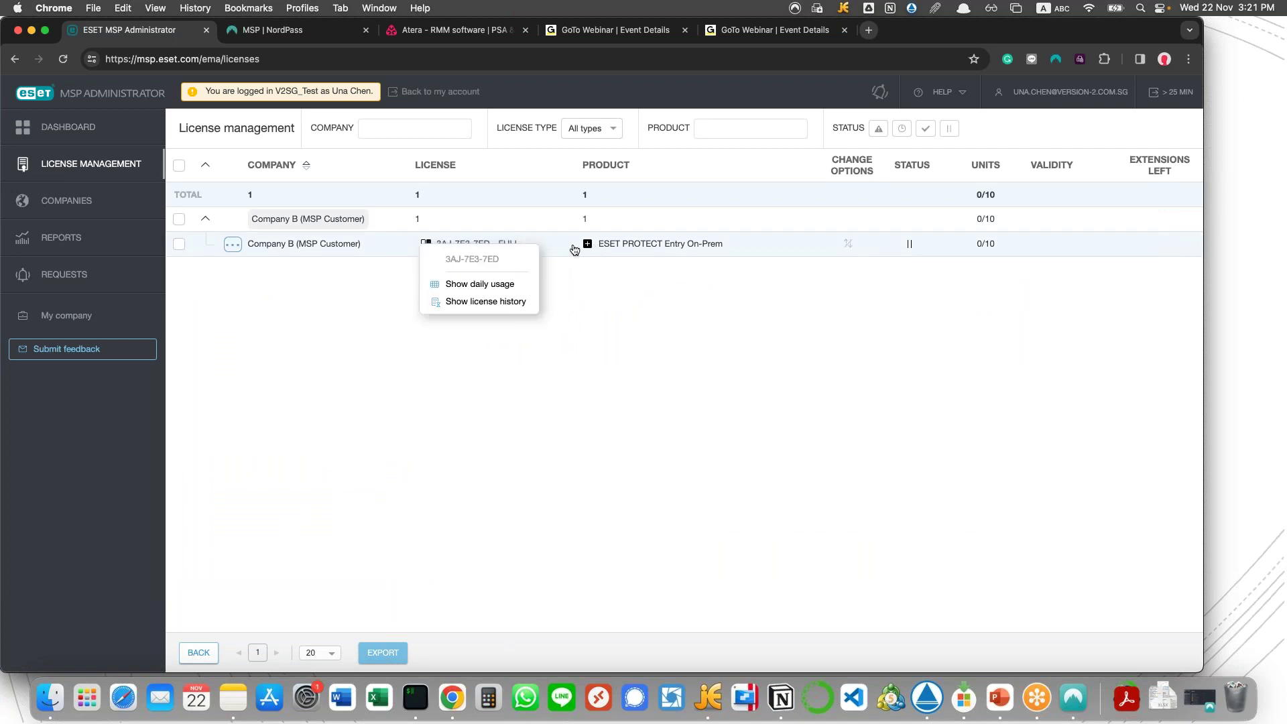
left_click(575, 249)
left_click(637, 440)
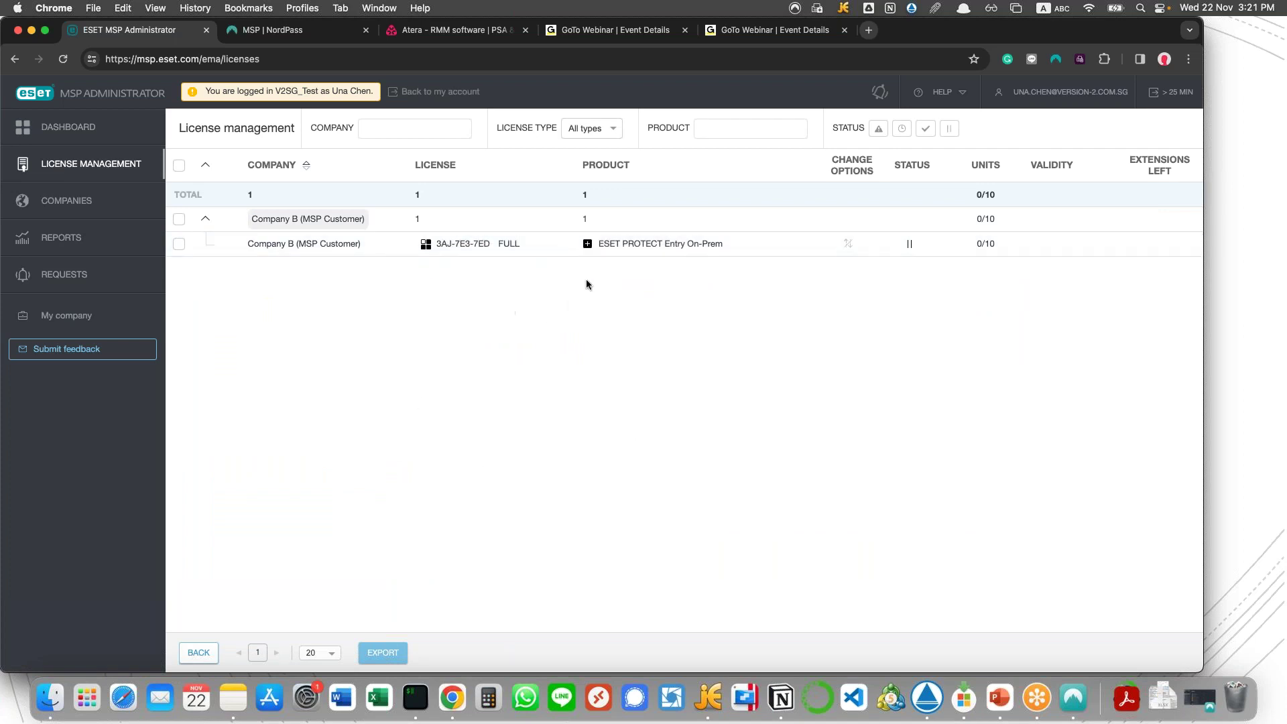
- Visit the Companies, Reports and Requests pages, ending on My company
left_click(67, 200)
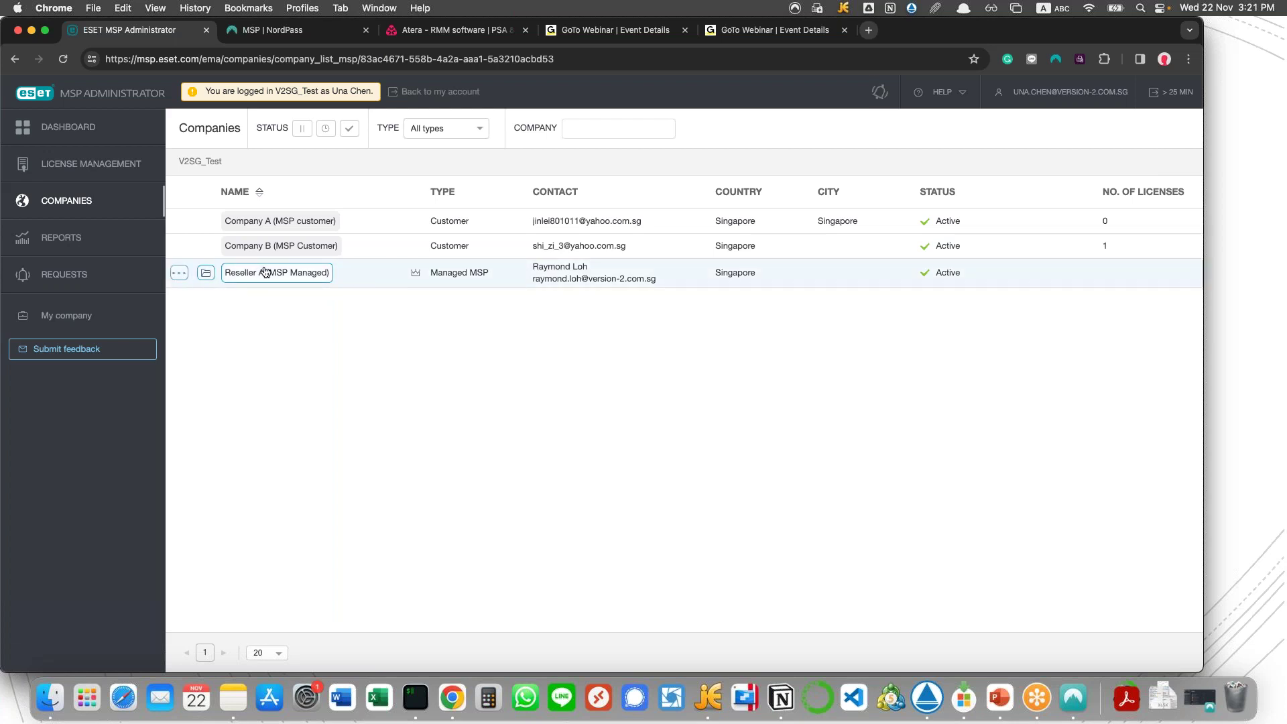
left_click(94, 239)
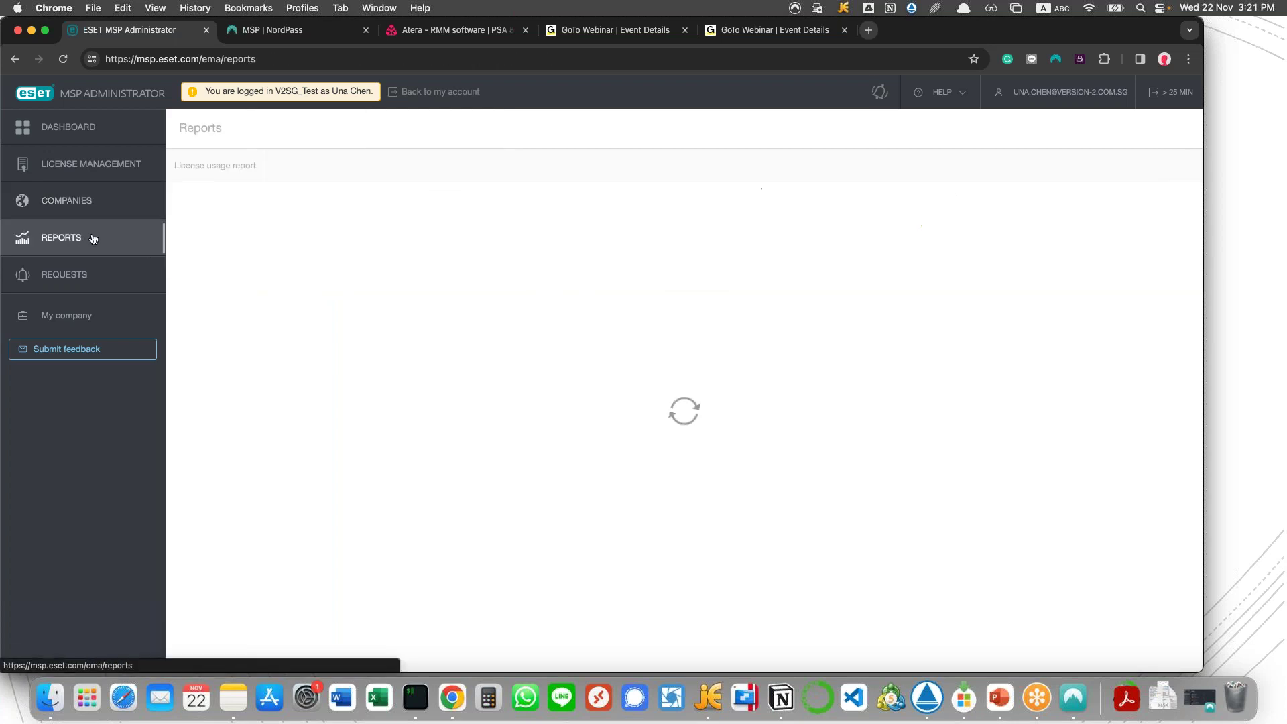
left_click(89, 276)
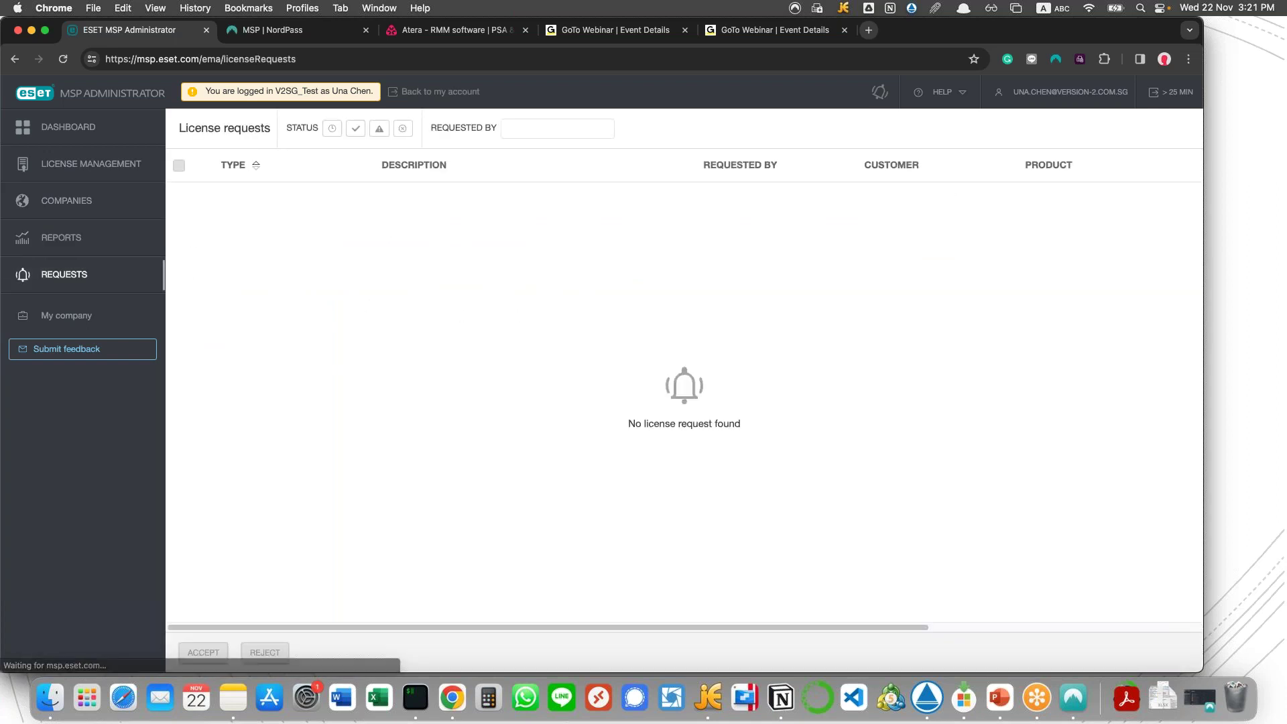
left_click(62, 314)
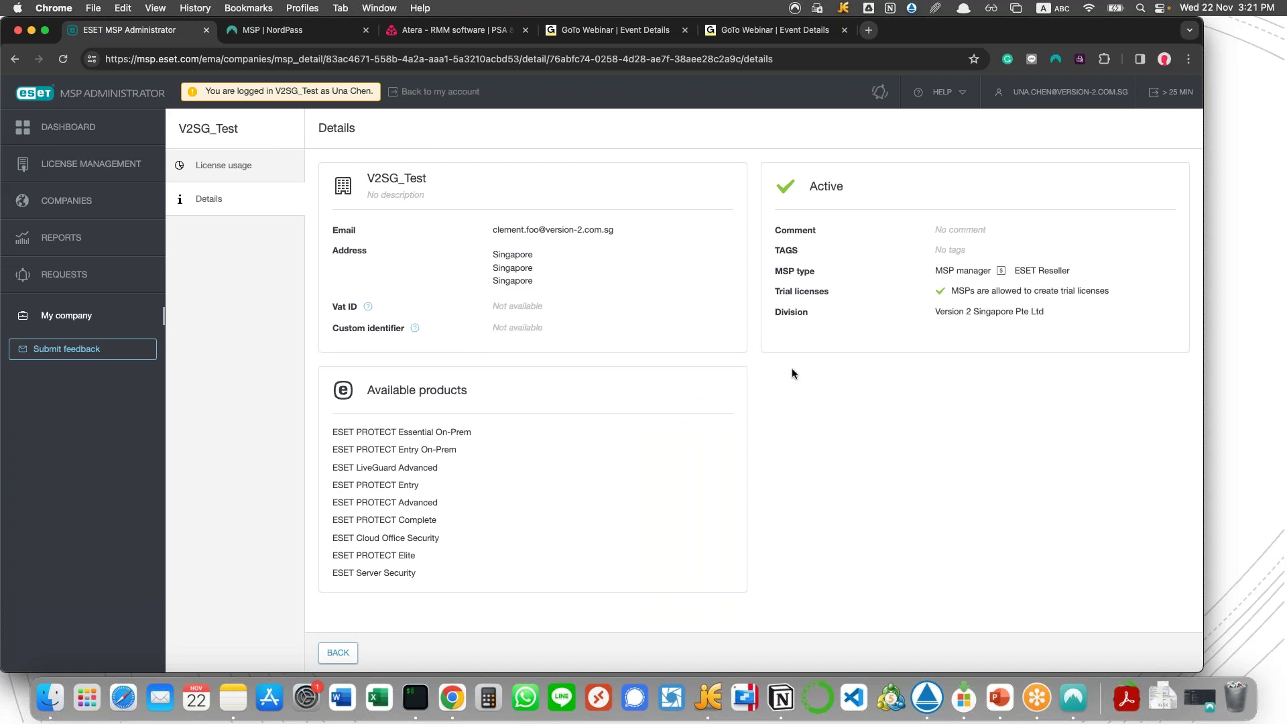
left_click_drag(792, 374, 661, 380)
left_click(273, 340)
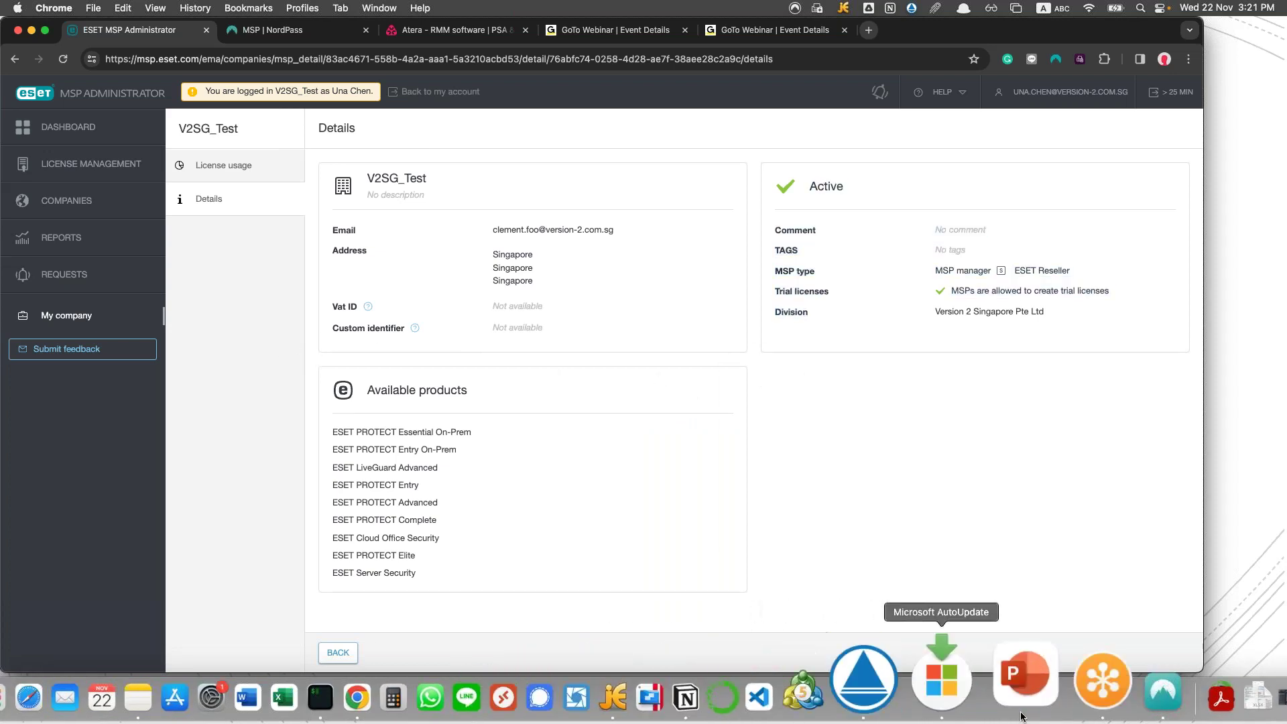
left_click(1036, 695)
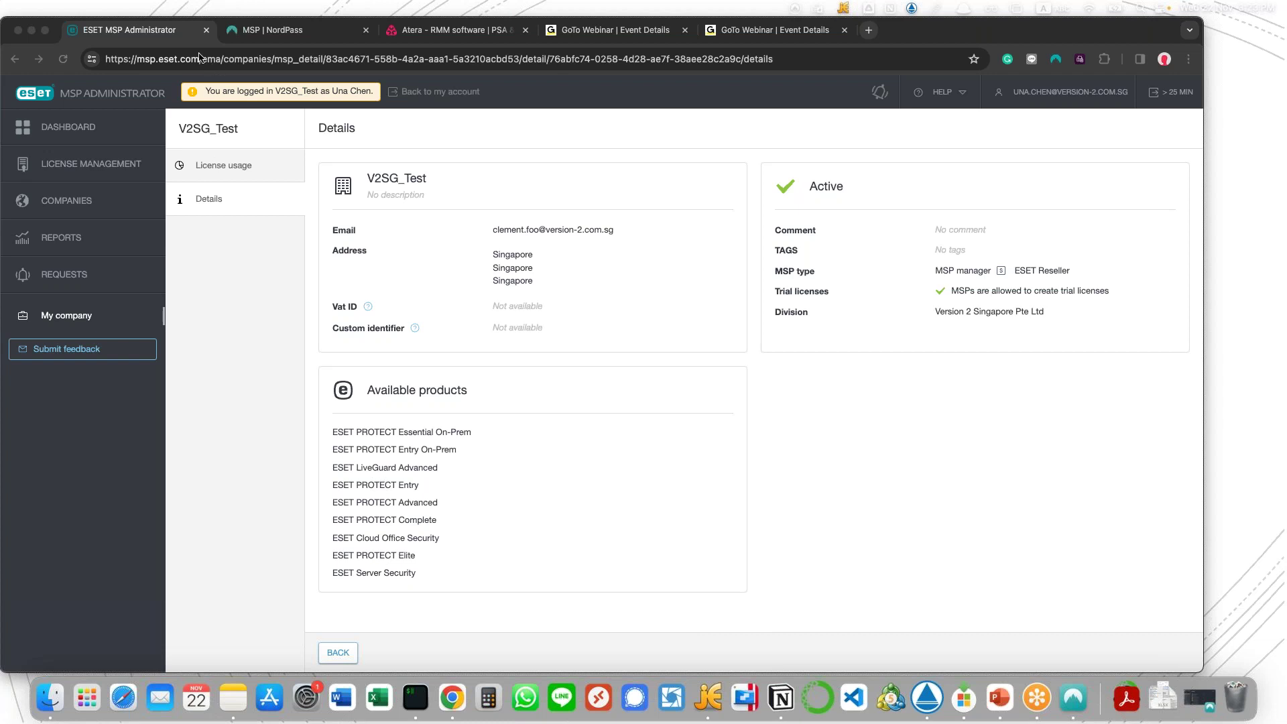
- Switch to the Atera tab, reload it, and go to the Dashboard
left_click(415, 30)
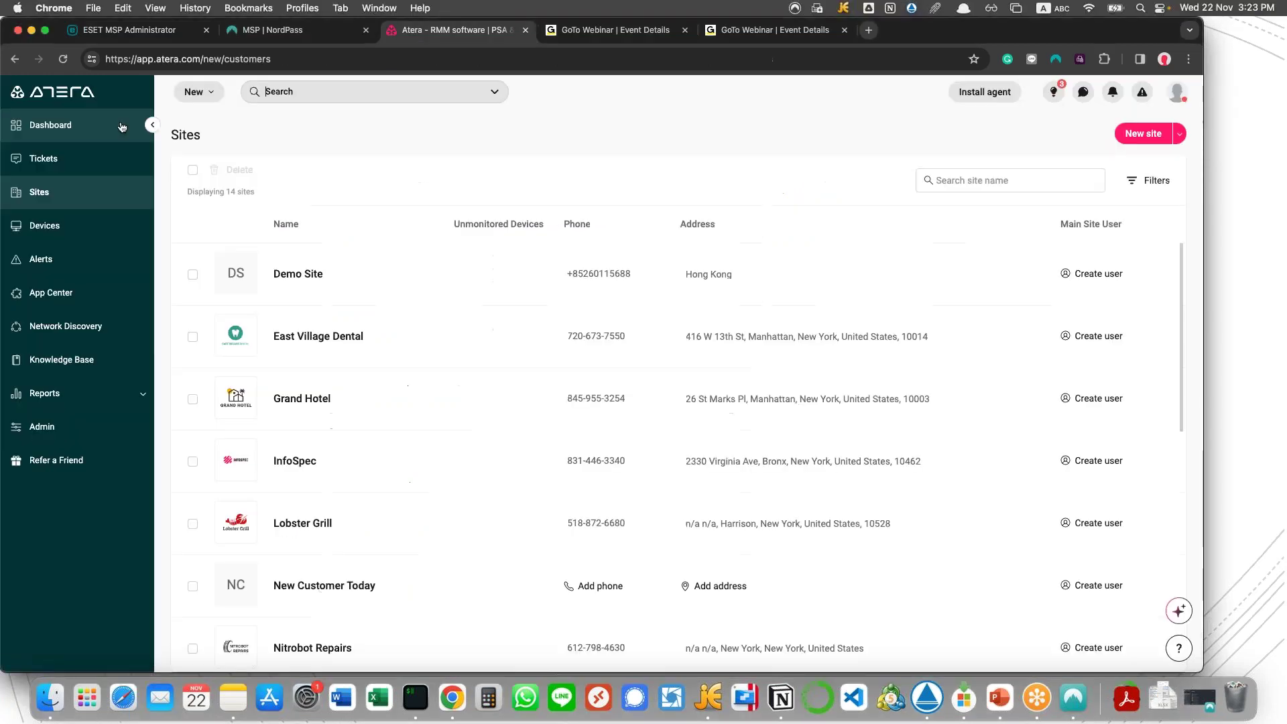
left_click(63, 60)
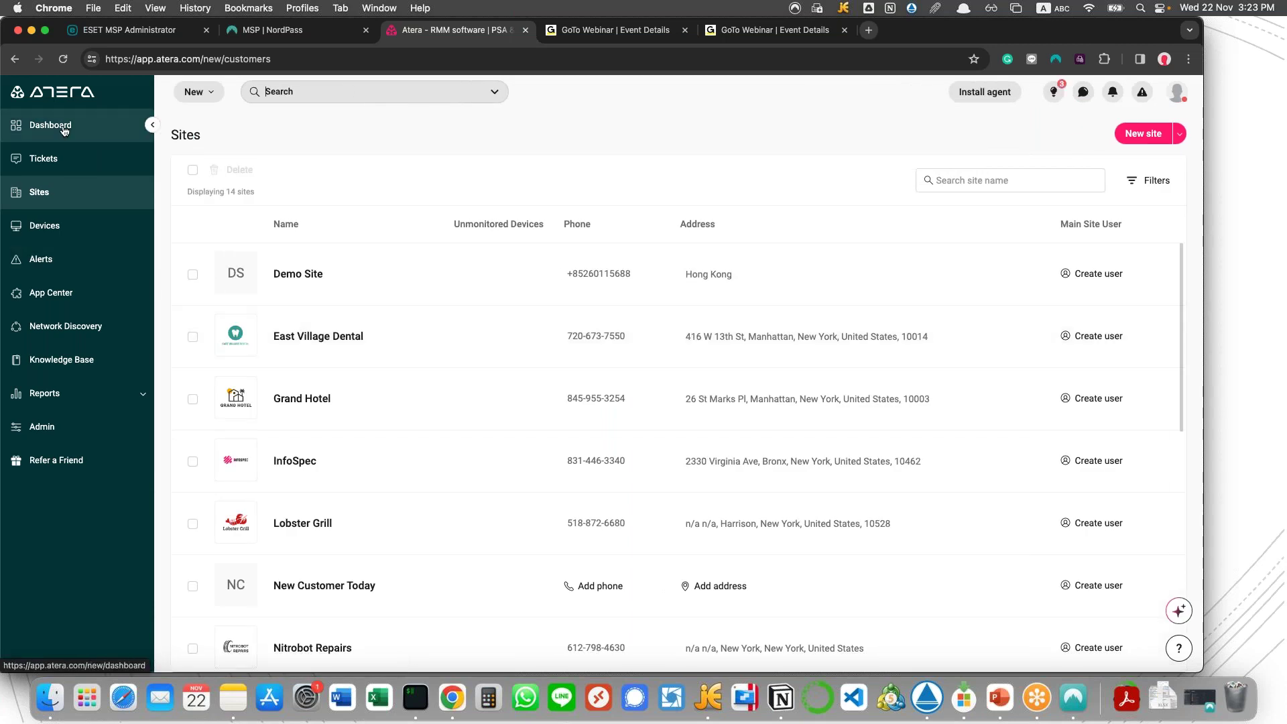
left_click(52, 125)
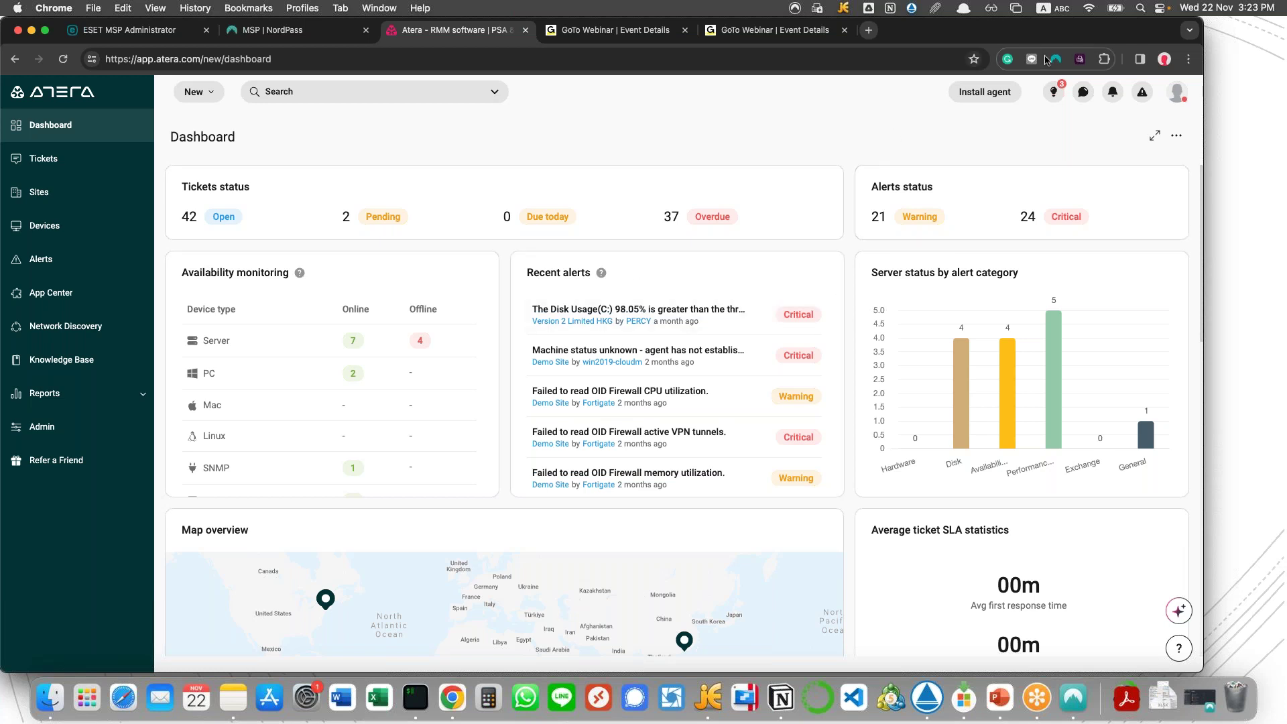
- Scroll through the Atera dashboard widgets, then go to the Sites list
scroll(573, 402, "down", 1)
scroll(573, 402, "up", 1)
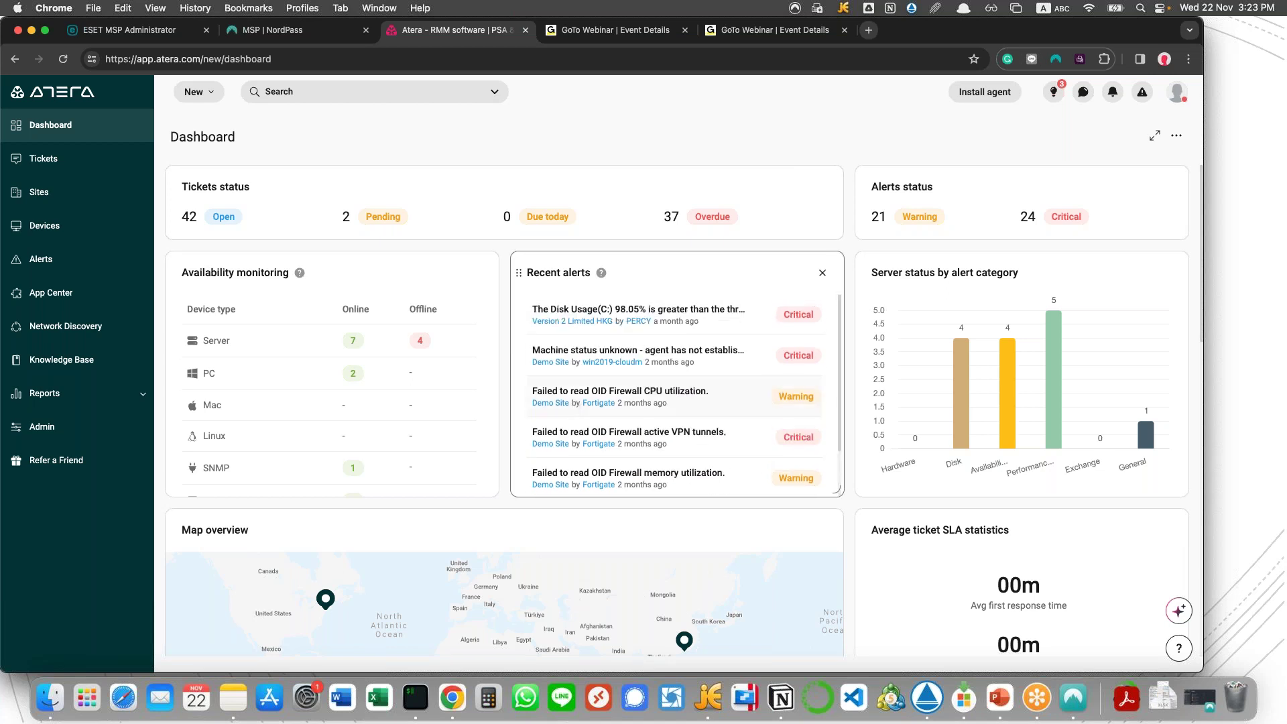
mouse_move(967, 399)
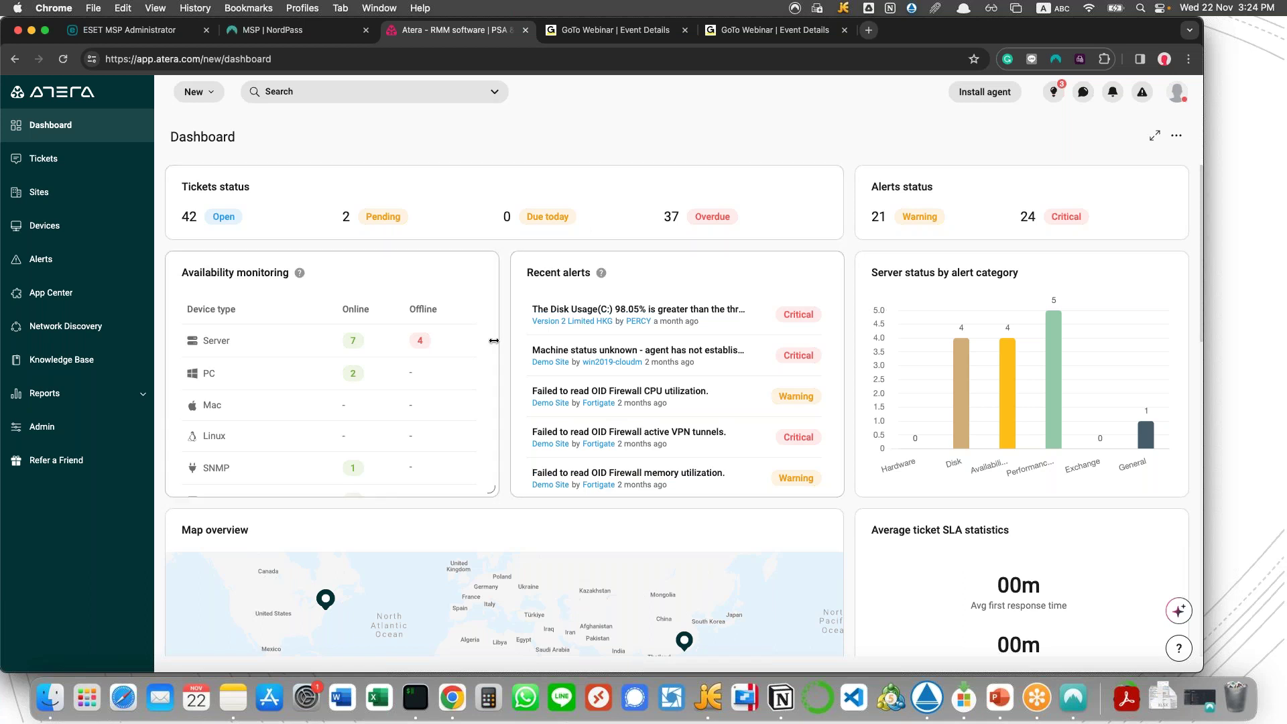
scroll(268, 308, "down", 1)
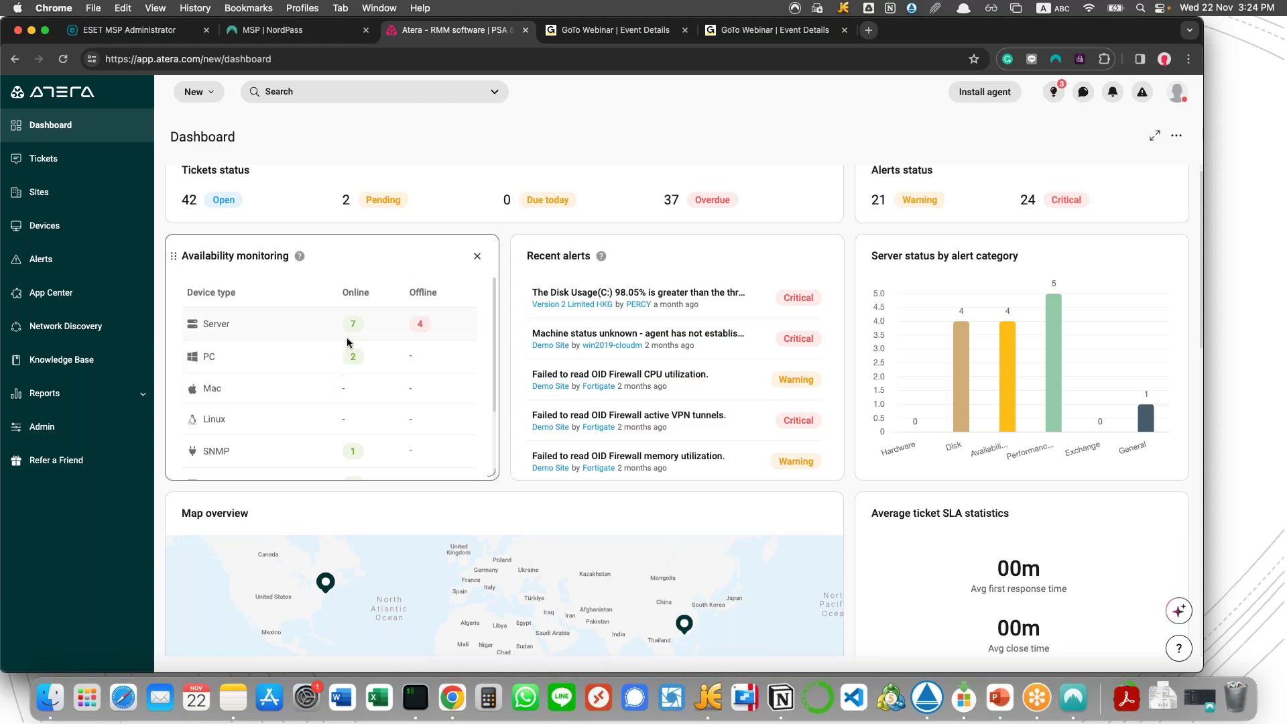
scroll(359, 402, "down", 2)
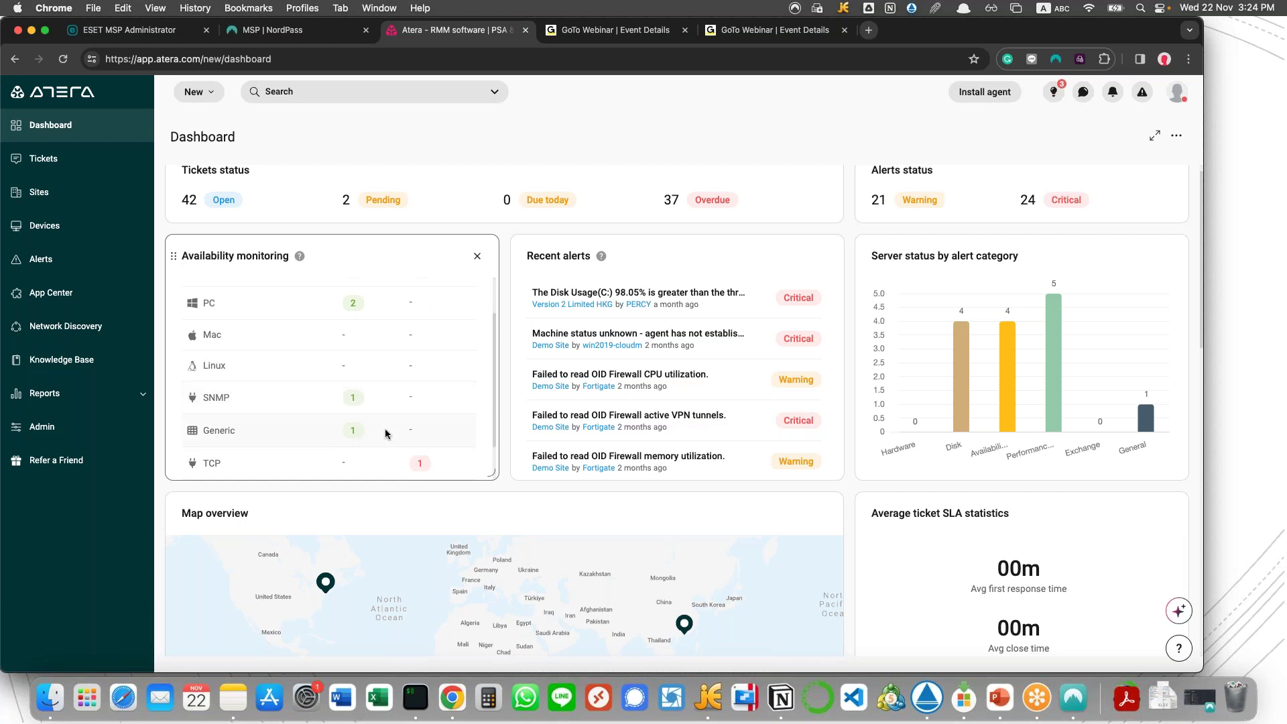
scroll(389, 433, "down", 1)
scroll(397, 462, "down", 5)
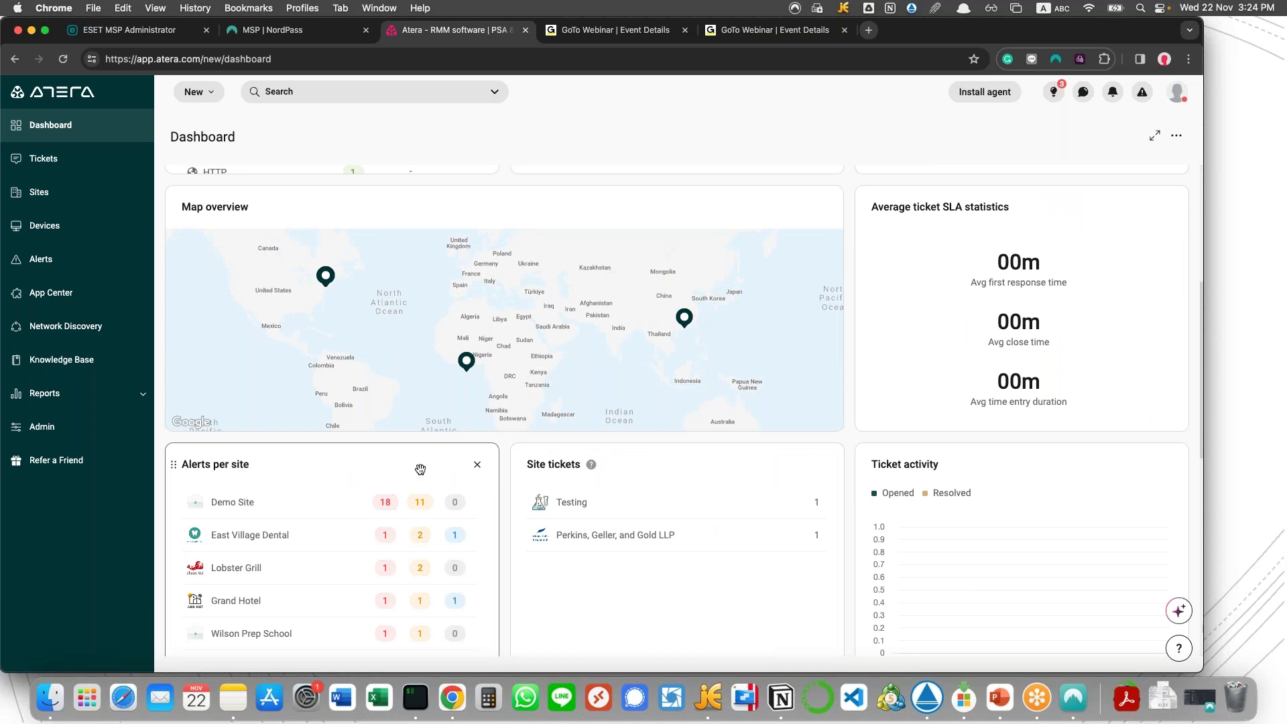
scroll(417, 466, "down", 1)
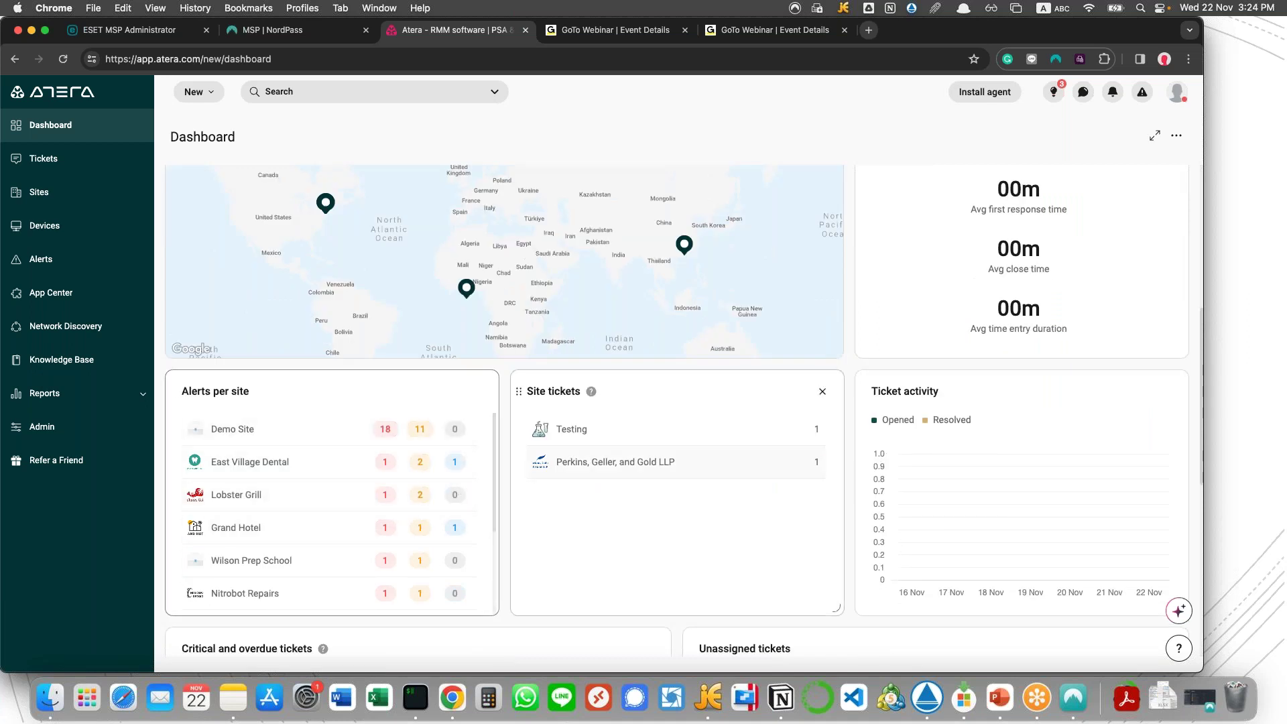
scroll(520, 519, "down", 4)
scroll(522, 519, "up", 4)
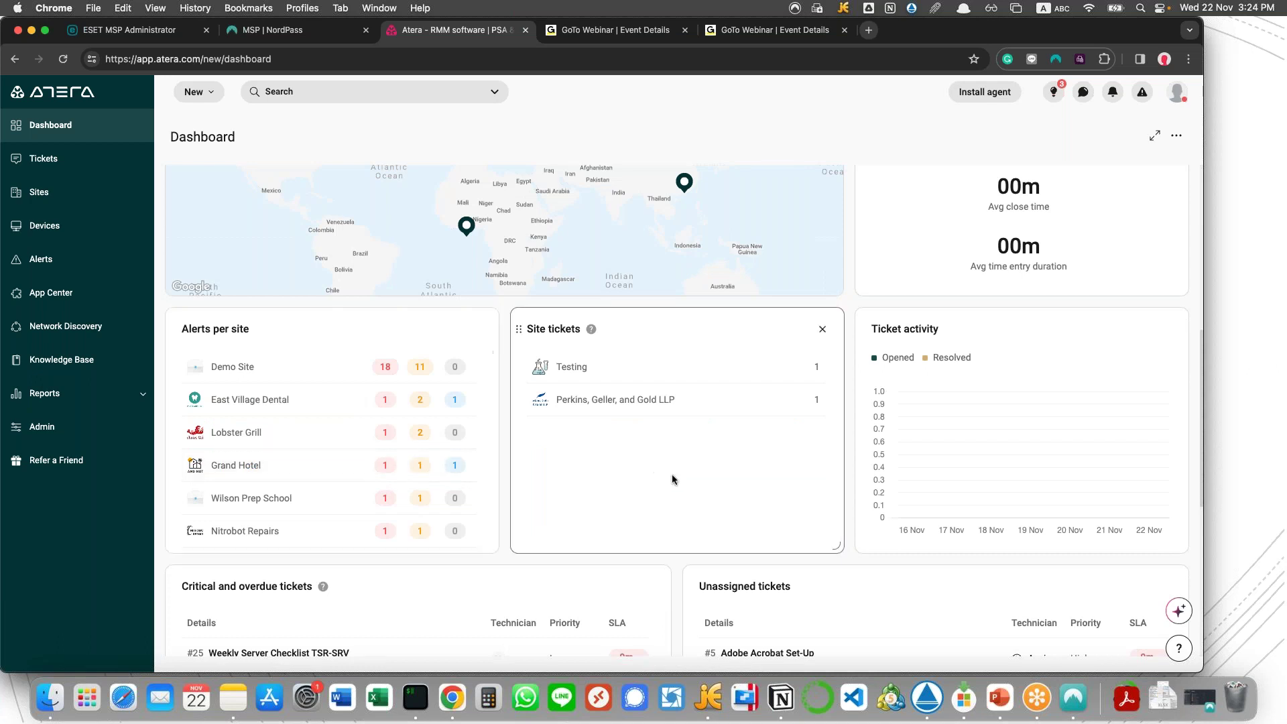
scroll(920, 450, "down", 4)
scroll(920, 451, "up", 9)
scroll(919, 451, "up", 2)
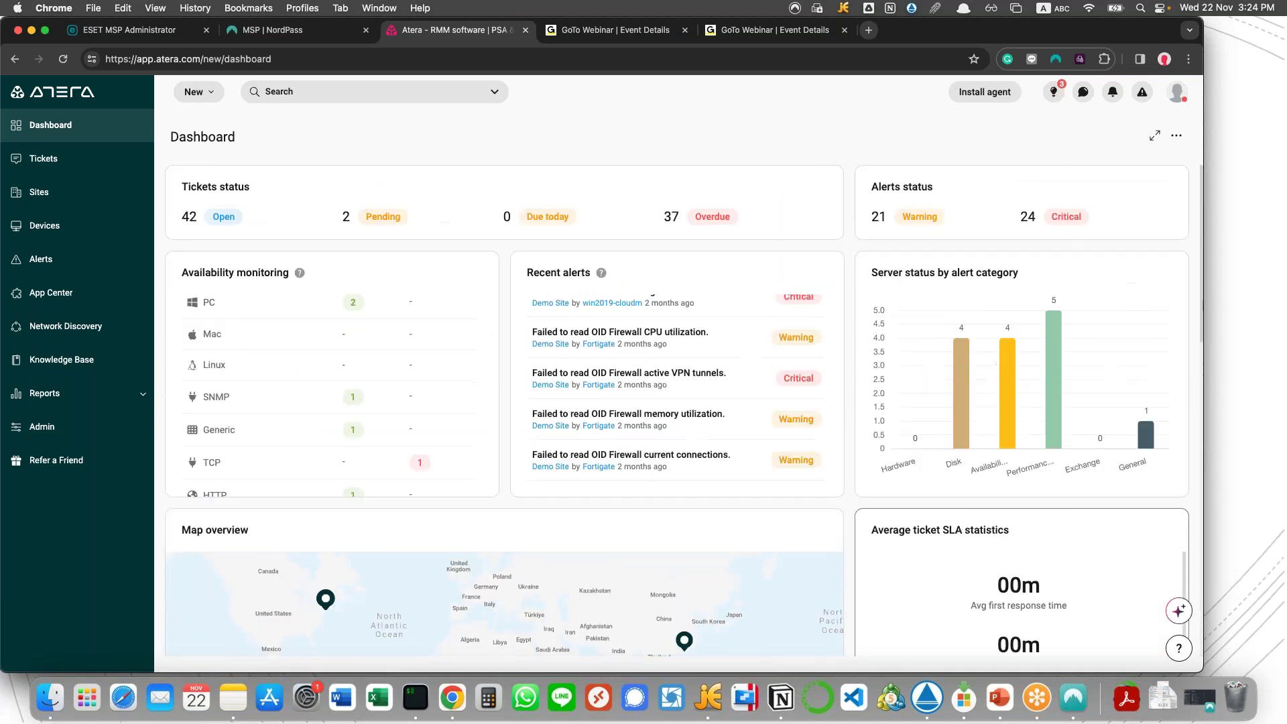
left_click(50, 191)
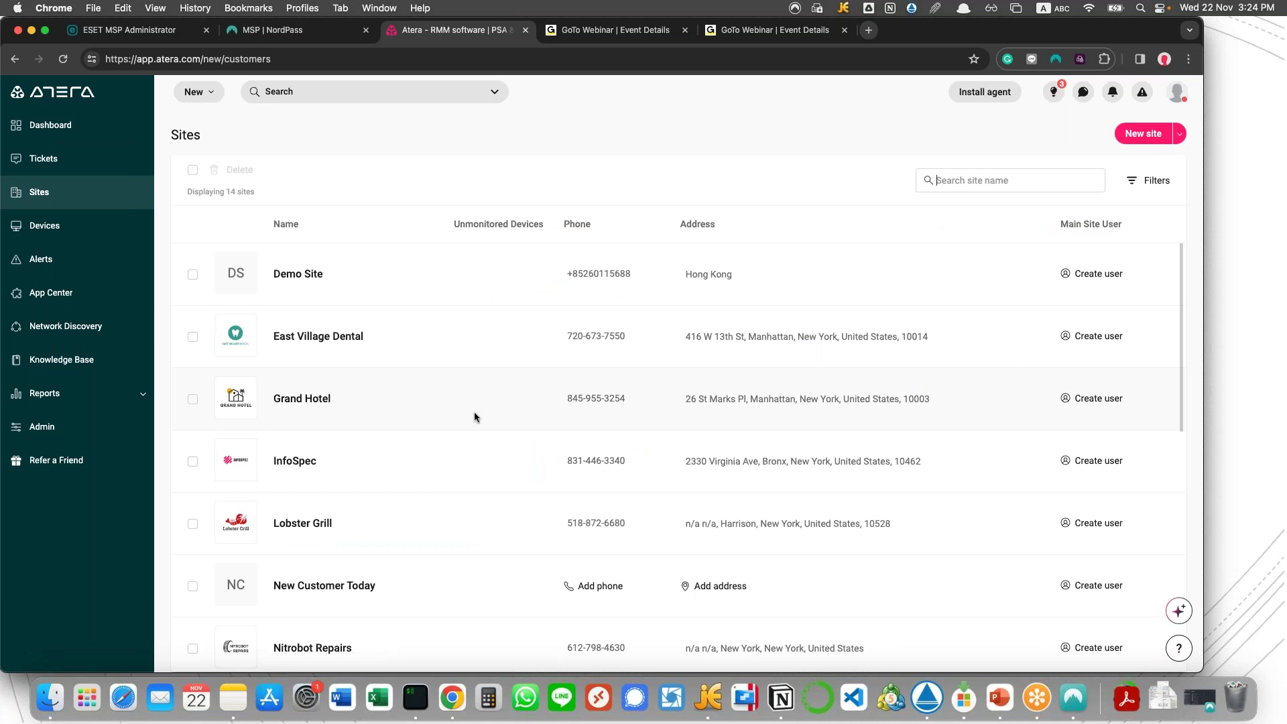
- Scroll the Sites list and open Demo Site to see its devices
scroll(475, 417, "down", 2)
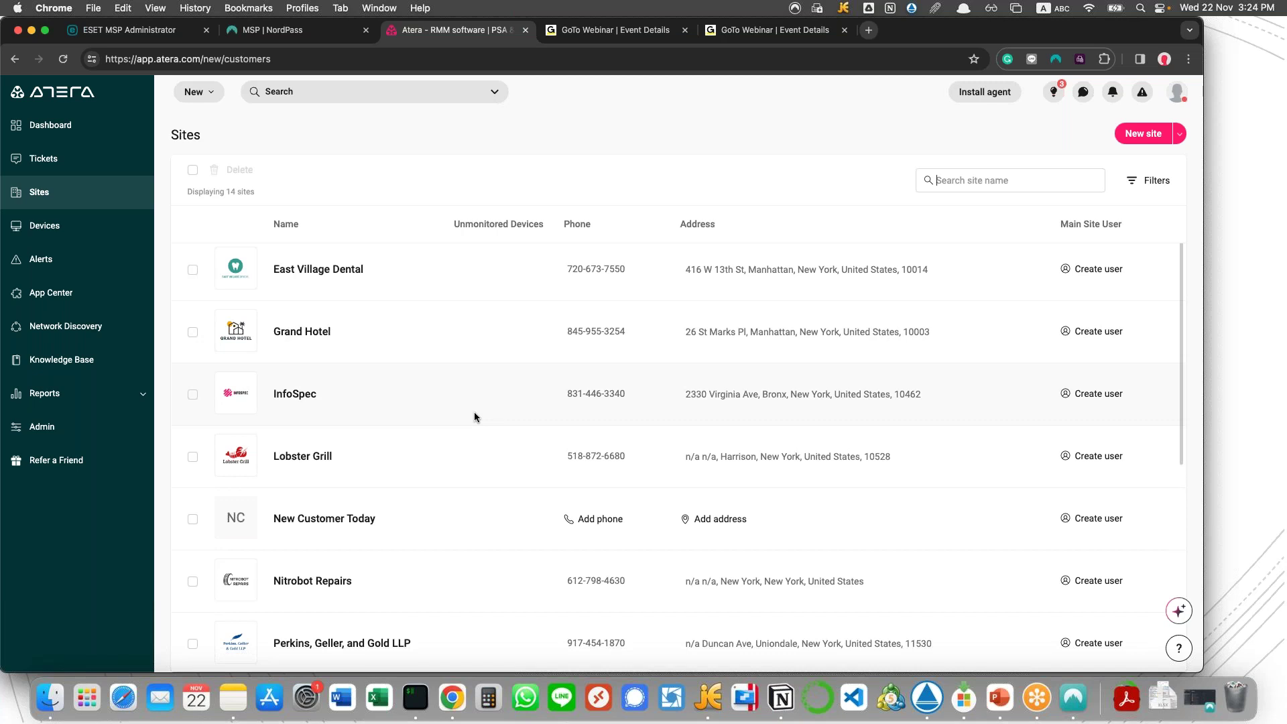
scroll(475, 417, "up", 2)
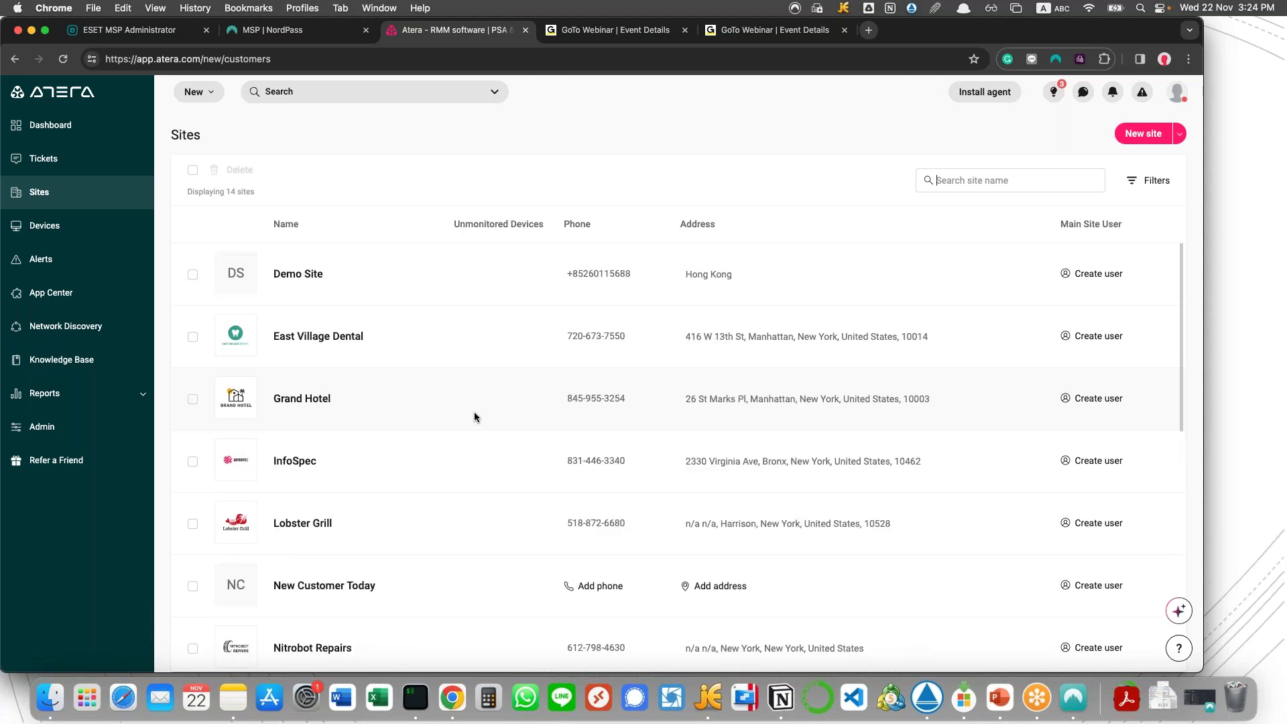
left_click(312, 274)
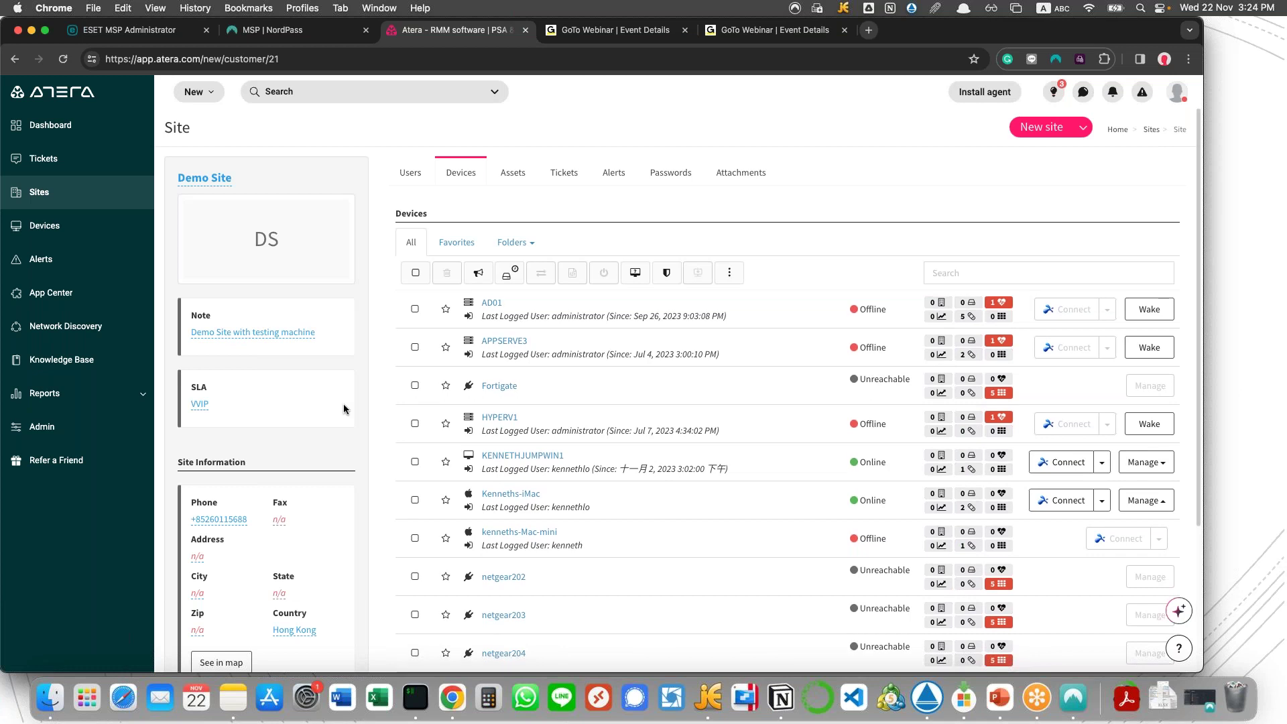
- Return to Atera's Dashboard showing ticket status, recent alerts and server alert categories
left_click(75, 144)
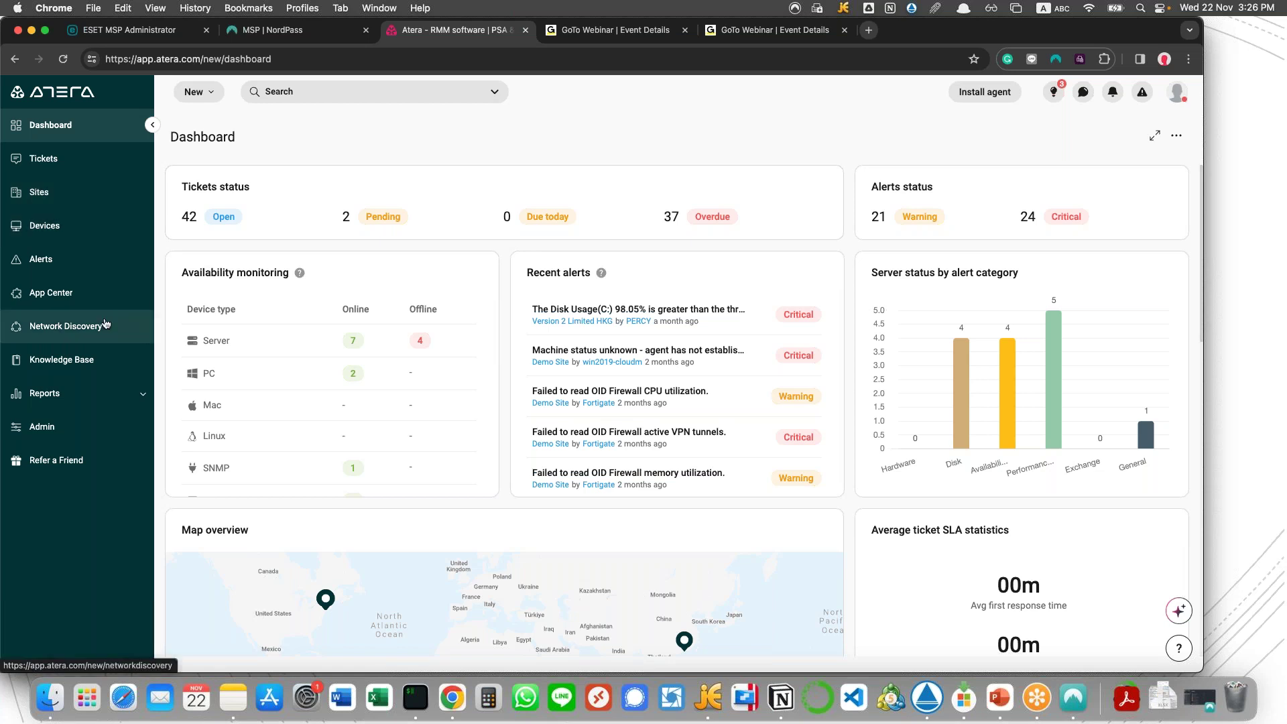
left_click(74, 193)
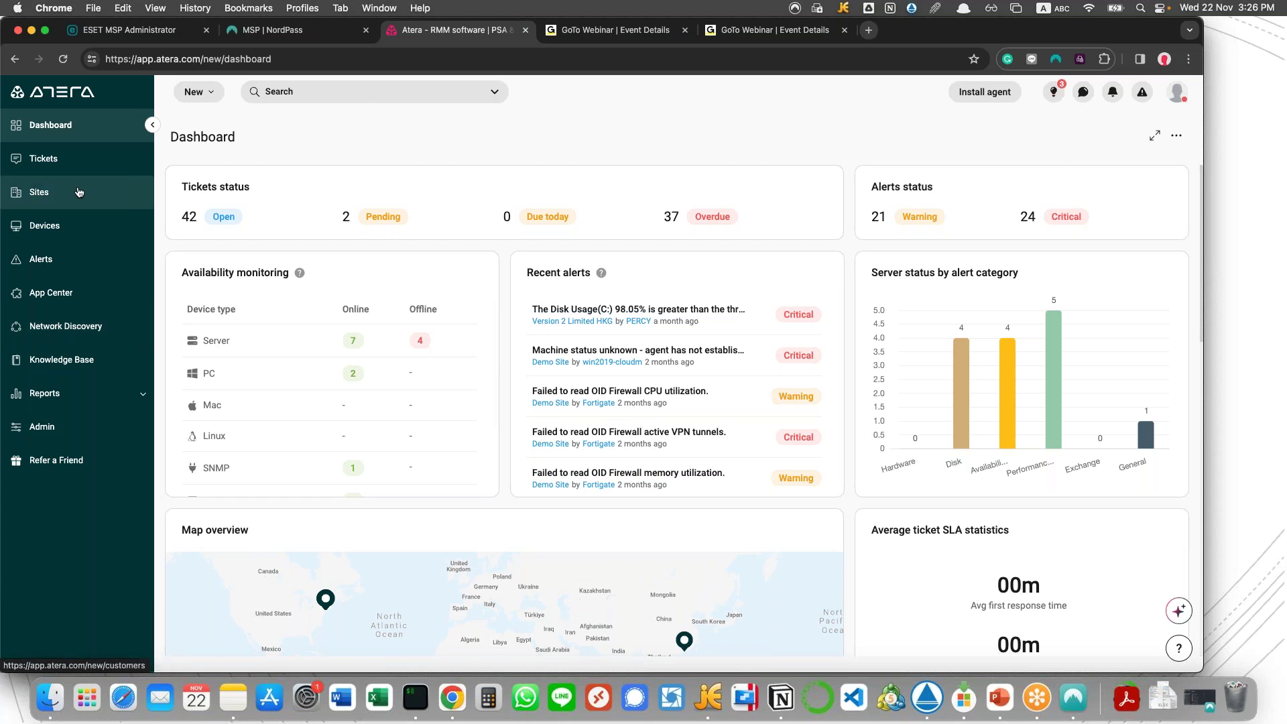
left_click(281, 274)
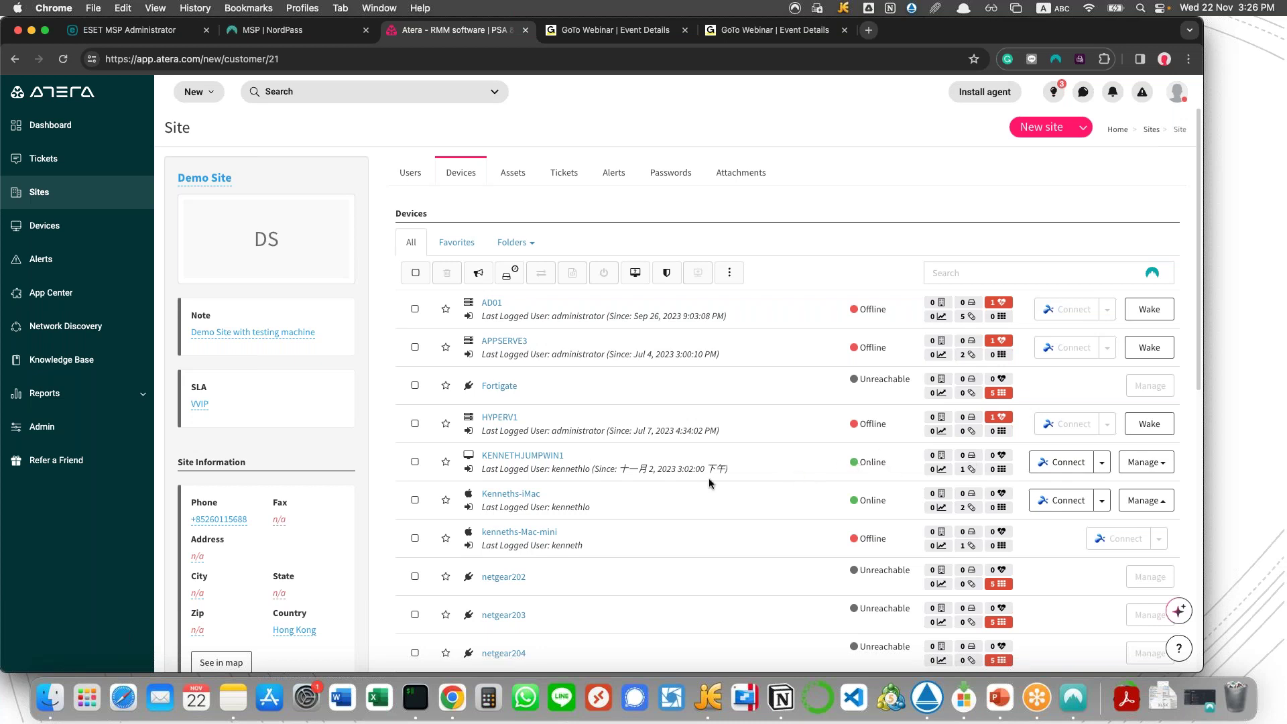
left_click(1039, 467)
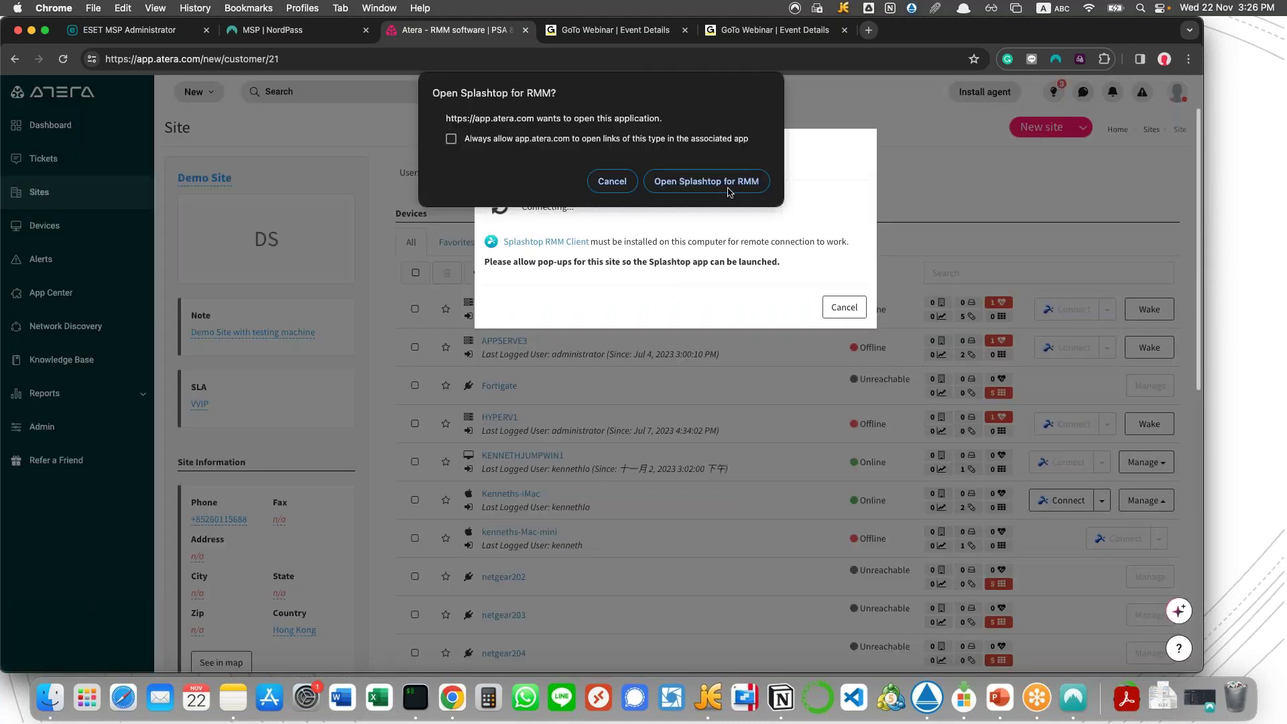
- Launch Splashtop for RMM and sign in to the remote Windows machine, retrying after a rejected password
left_click(728, 190)
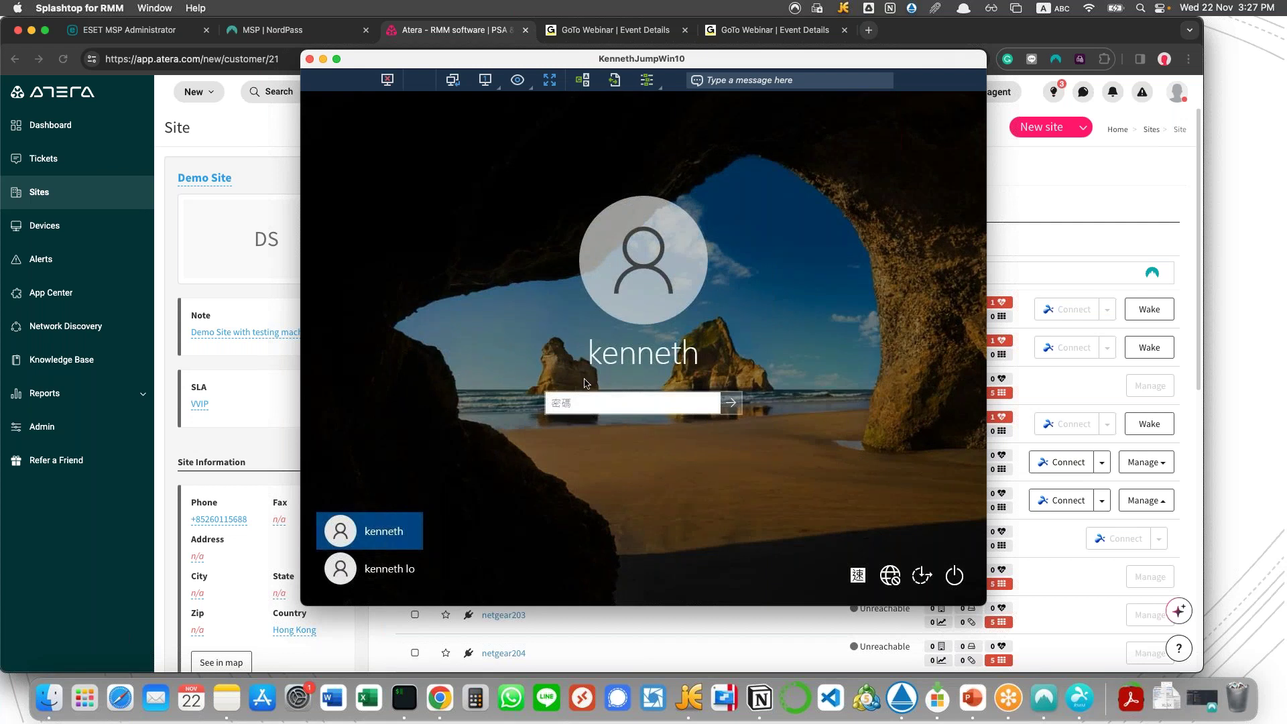
type("•••••••••••••")
key("Return")
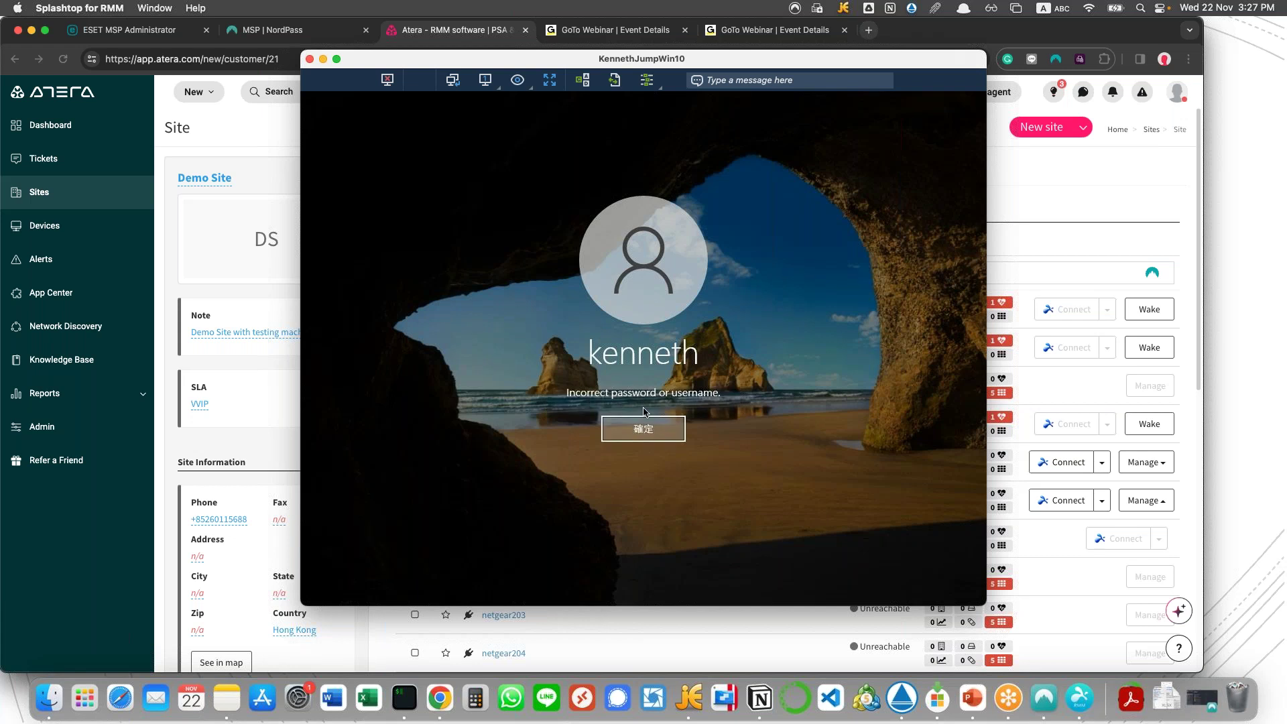
left_click(635, 428)
type("********")
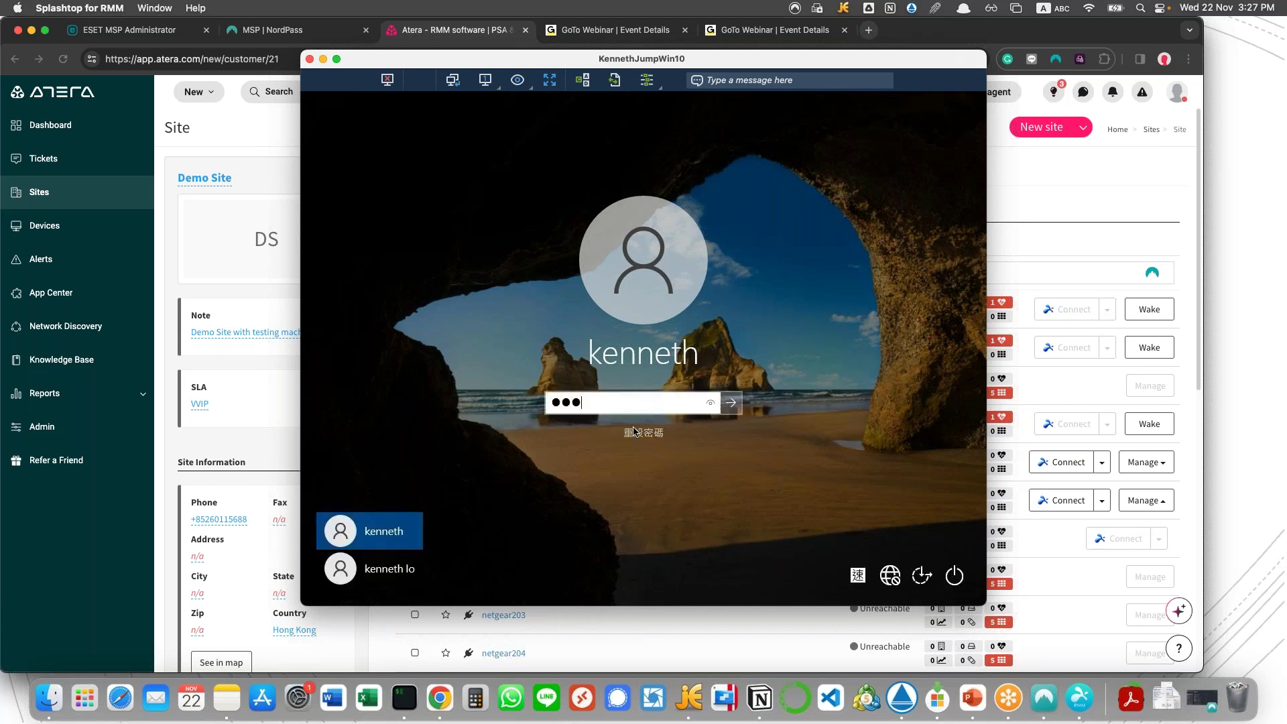
key("Return")
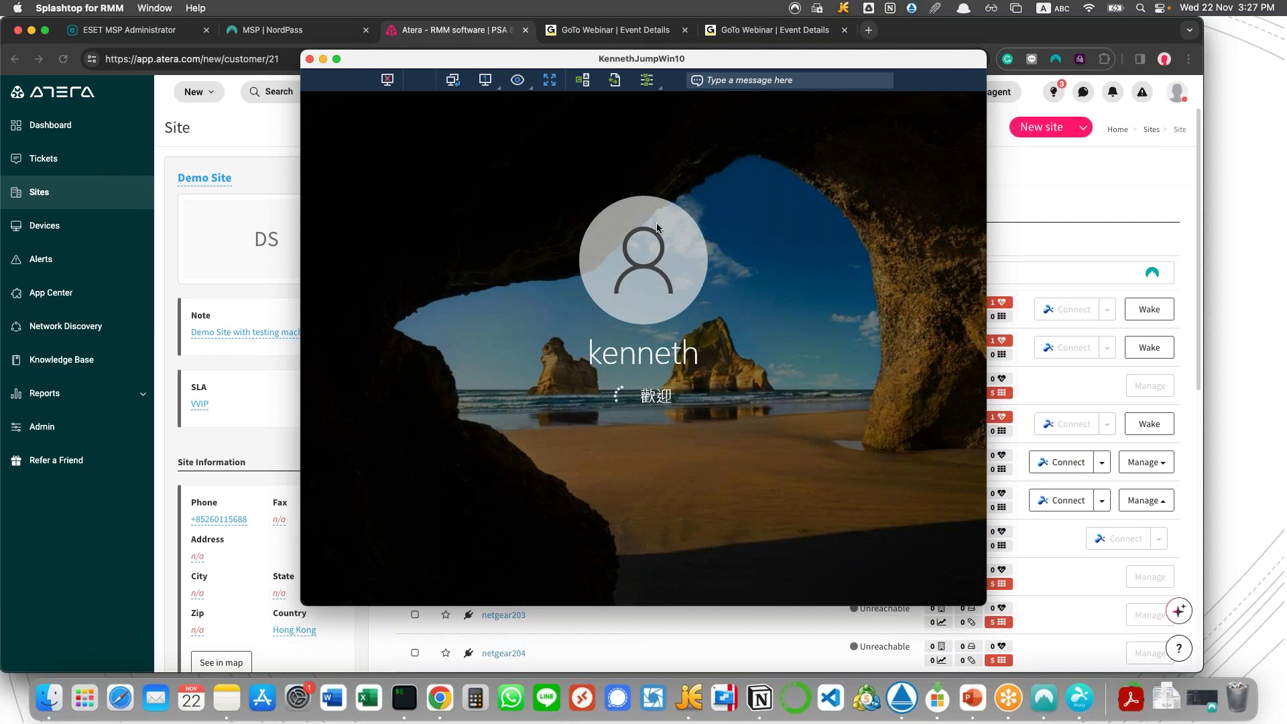
left_click_drag(441, 67, 450, 72)
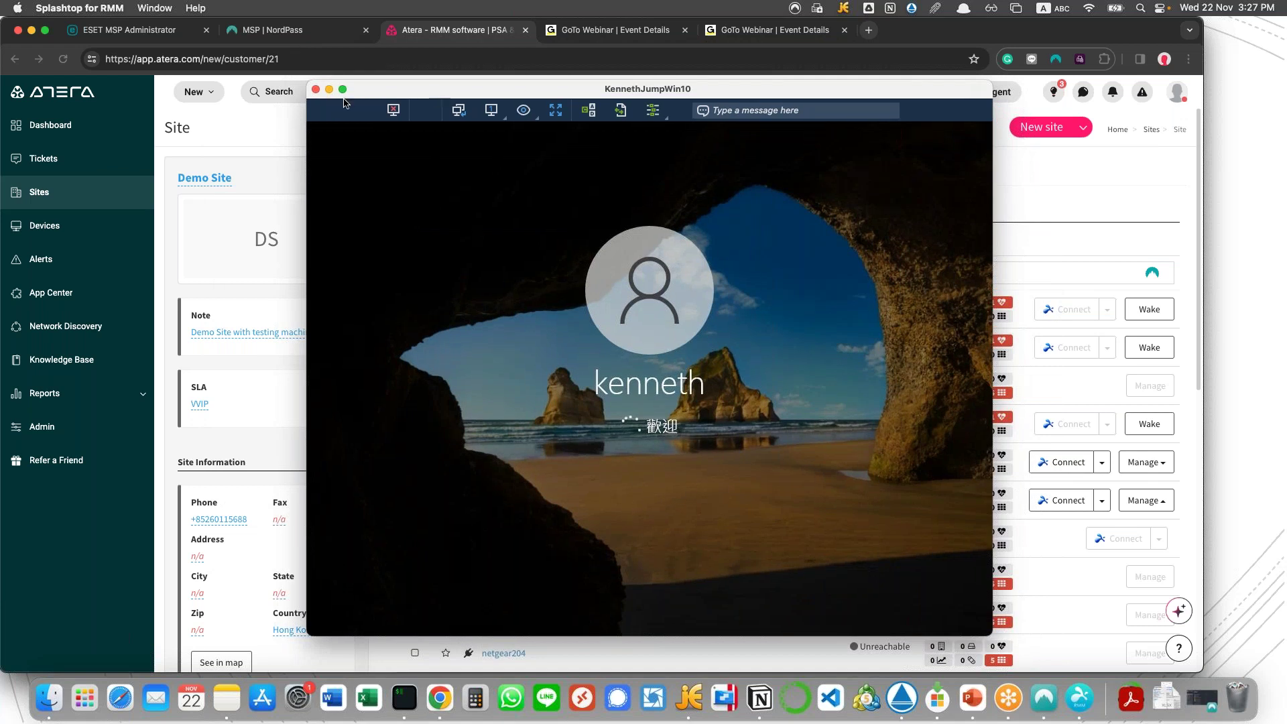
- Minimize the remote session and open KENNETHJUMPWIN1's agent page, highlighting its ESET Security antivirus entry
left_click(329, 89)
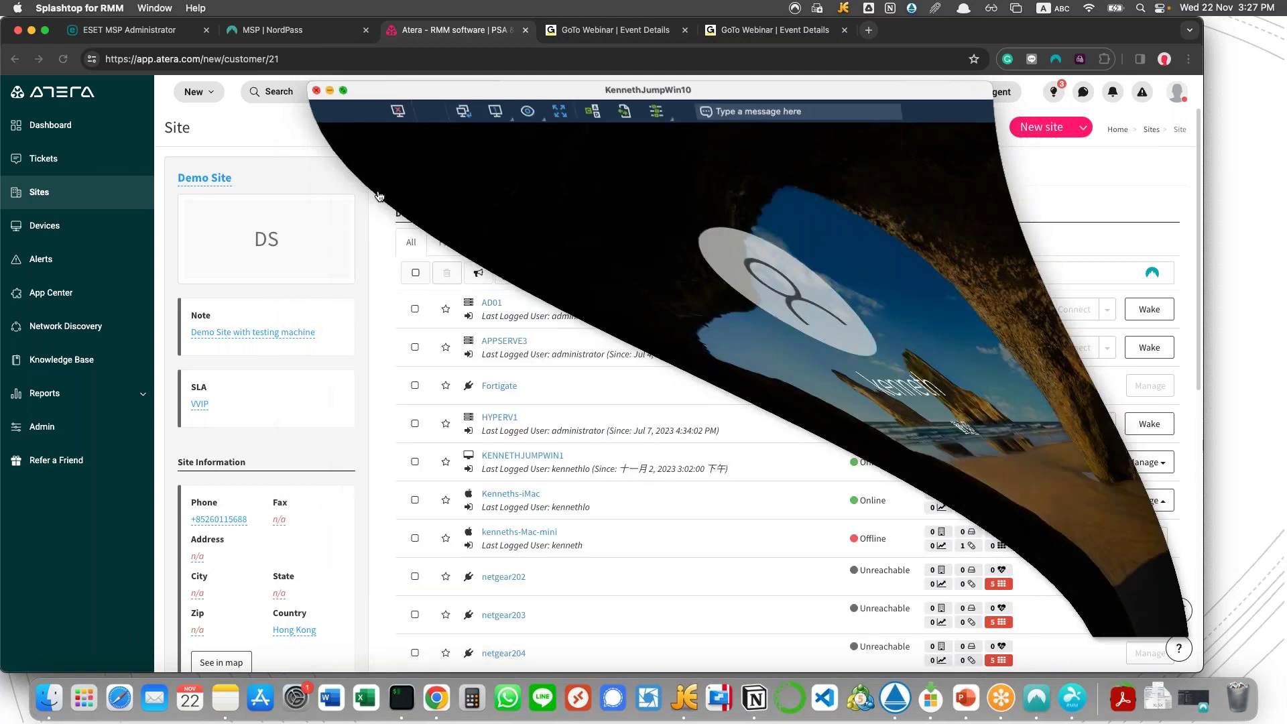
left_click(528, 456)
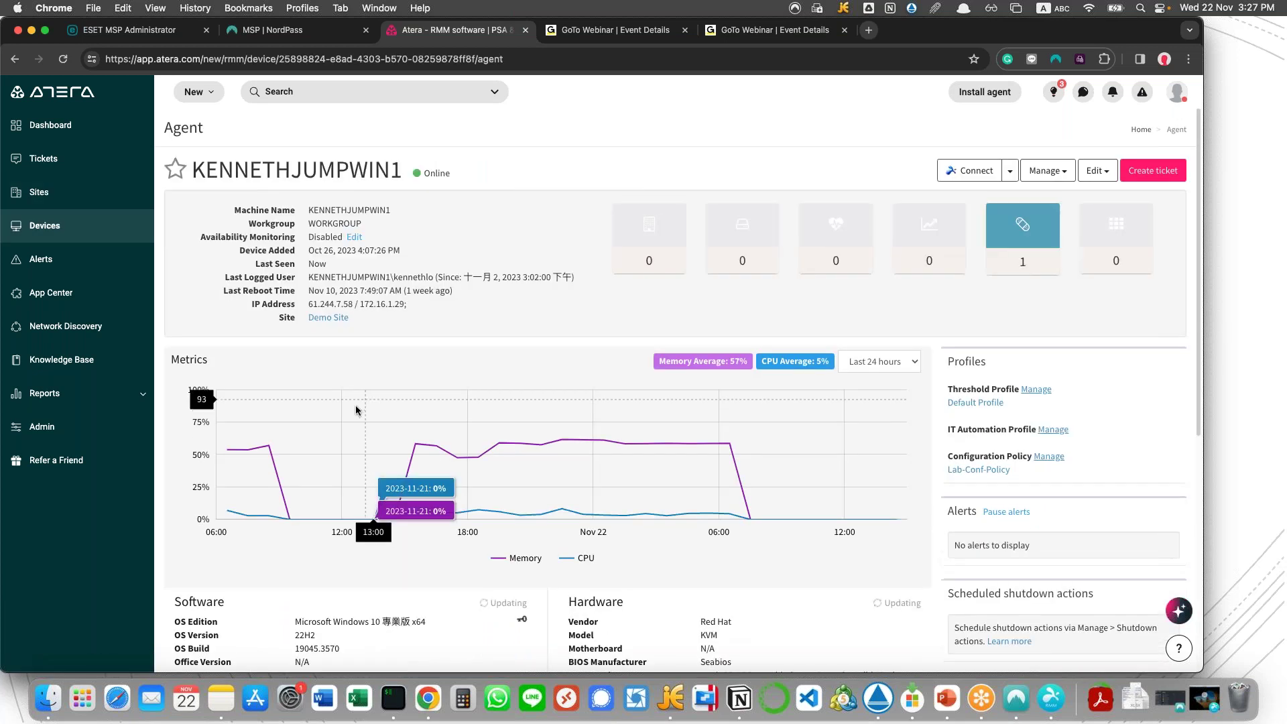
scroll(688, 447, "down", 1)
scroll(688, 448, "down", 10)
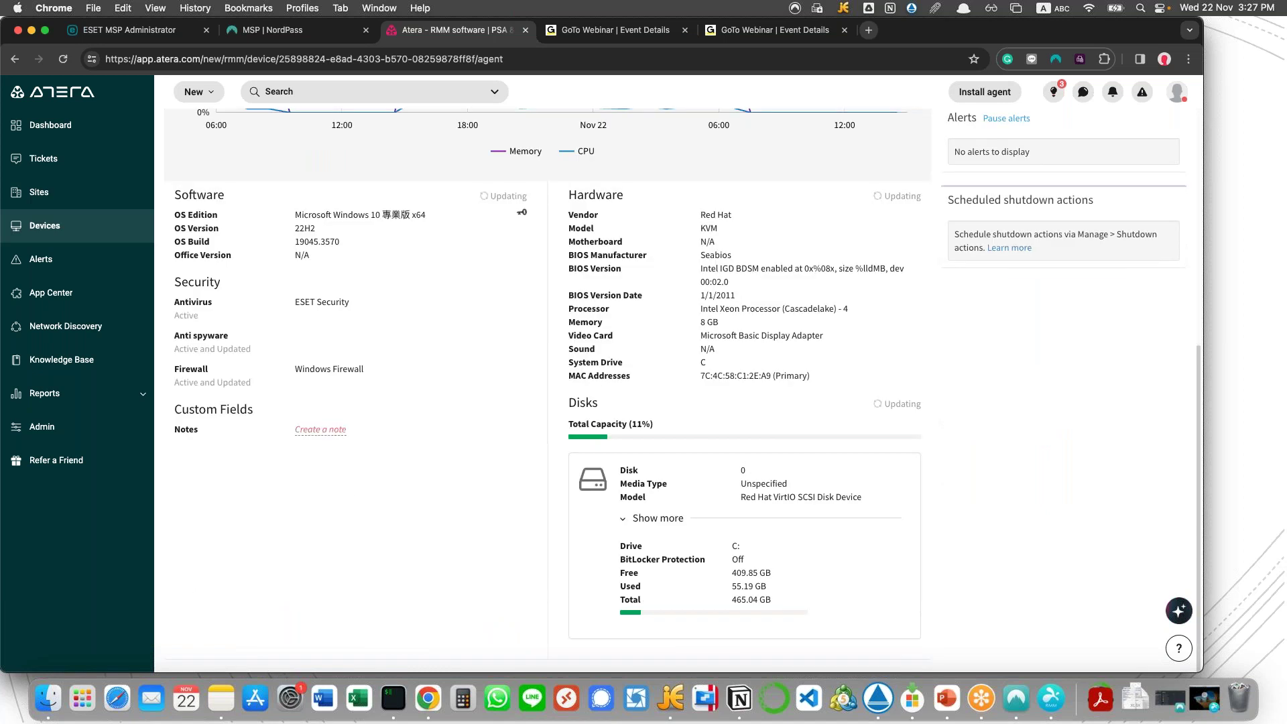
left_click_drag(283, 298, 445, 303)
left_click(385, 354)
- Review the agent's metrics and hardware details, then open and close the Manage actions list
scroll(481, 413, "up", 10)
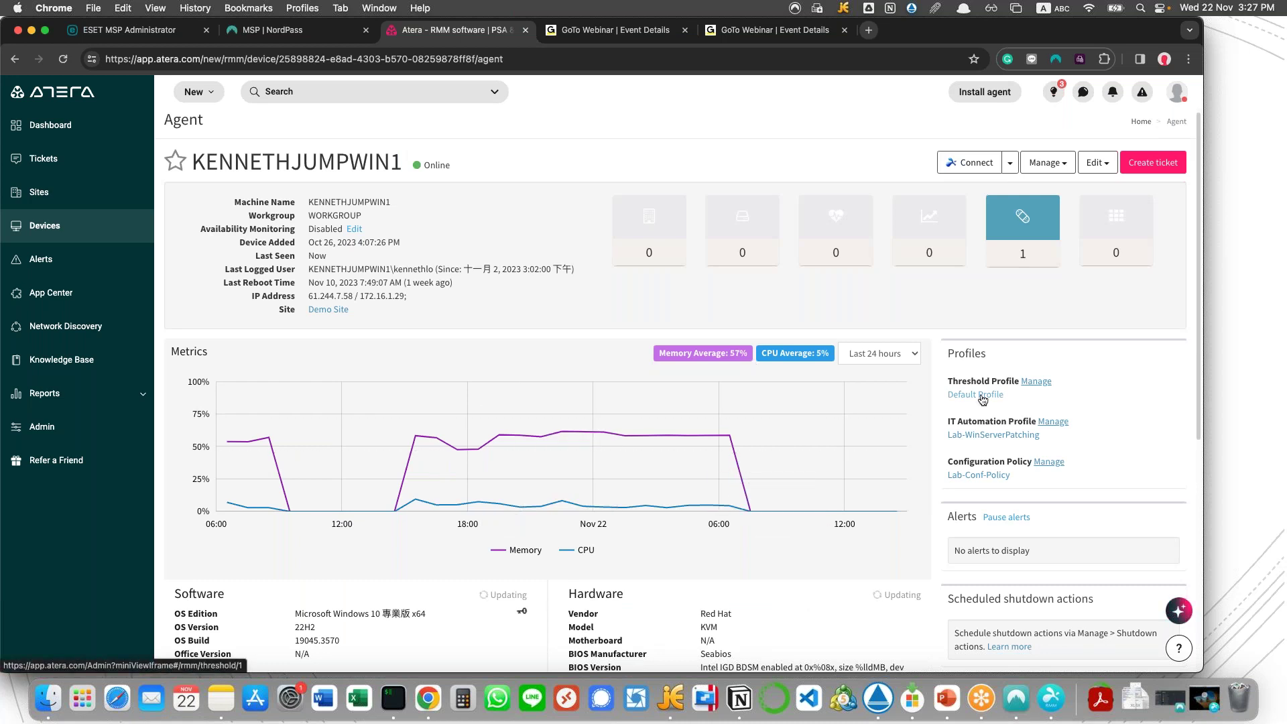
scroll(982, 399, "down", 1)
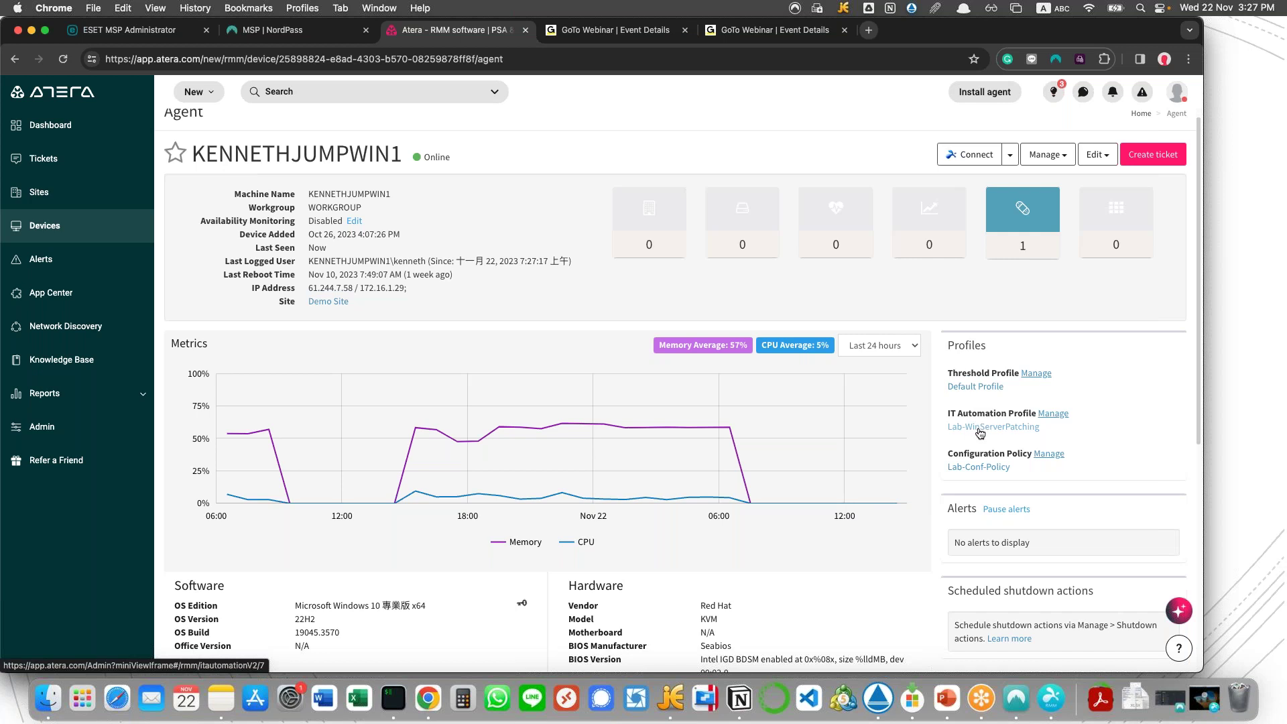
scroll(980, 433, "down", 2)
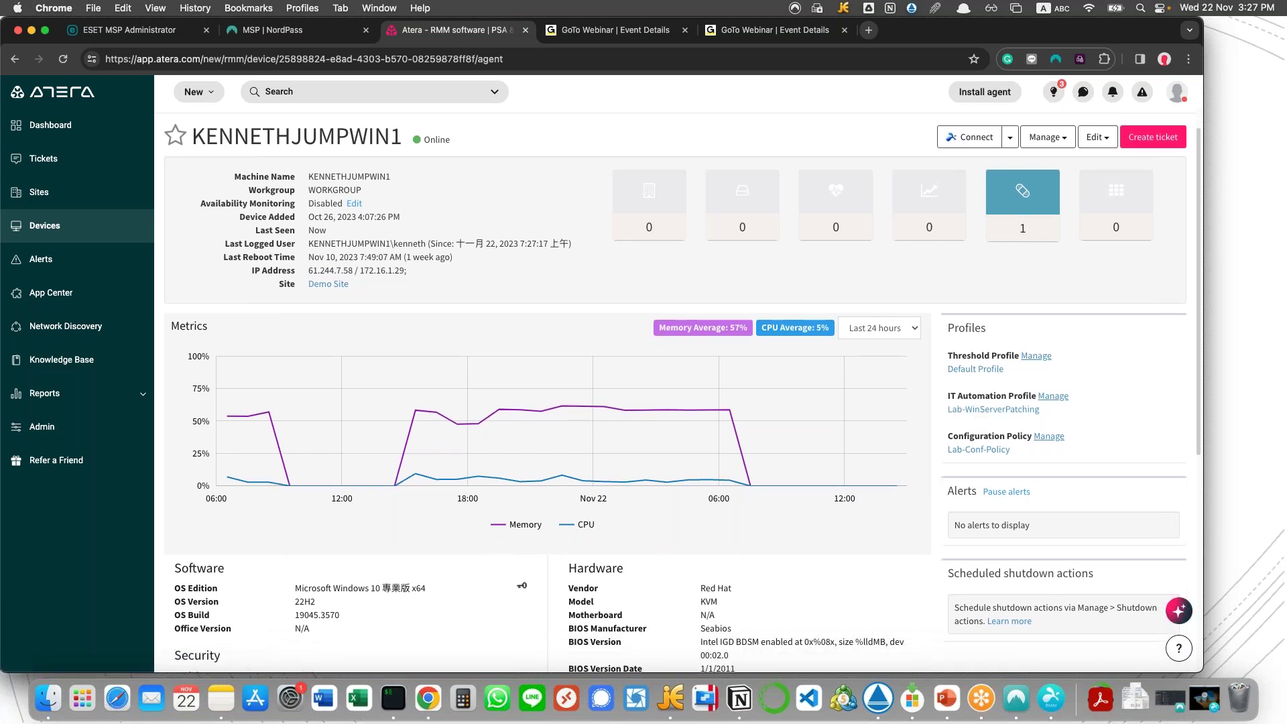
mouse_move(720, 439)
scroll(721, 439, "up", 4)
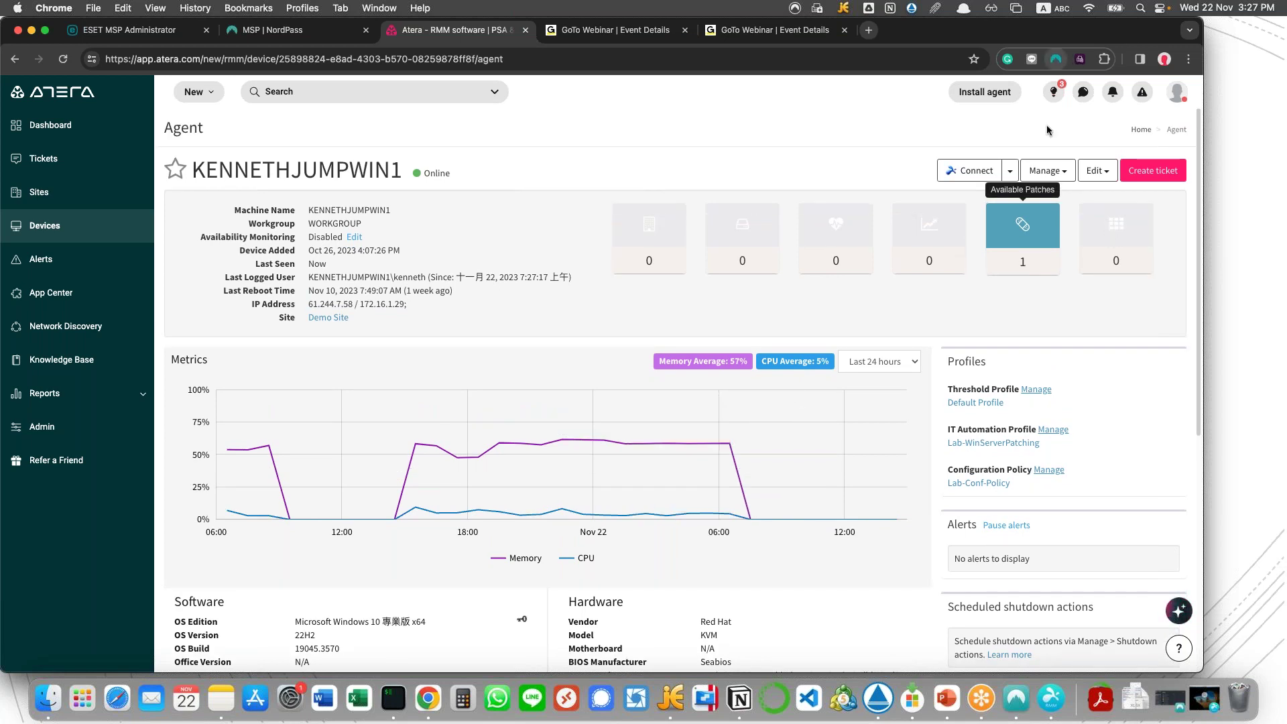
left_click(1046, 170)
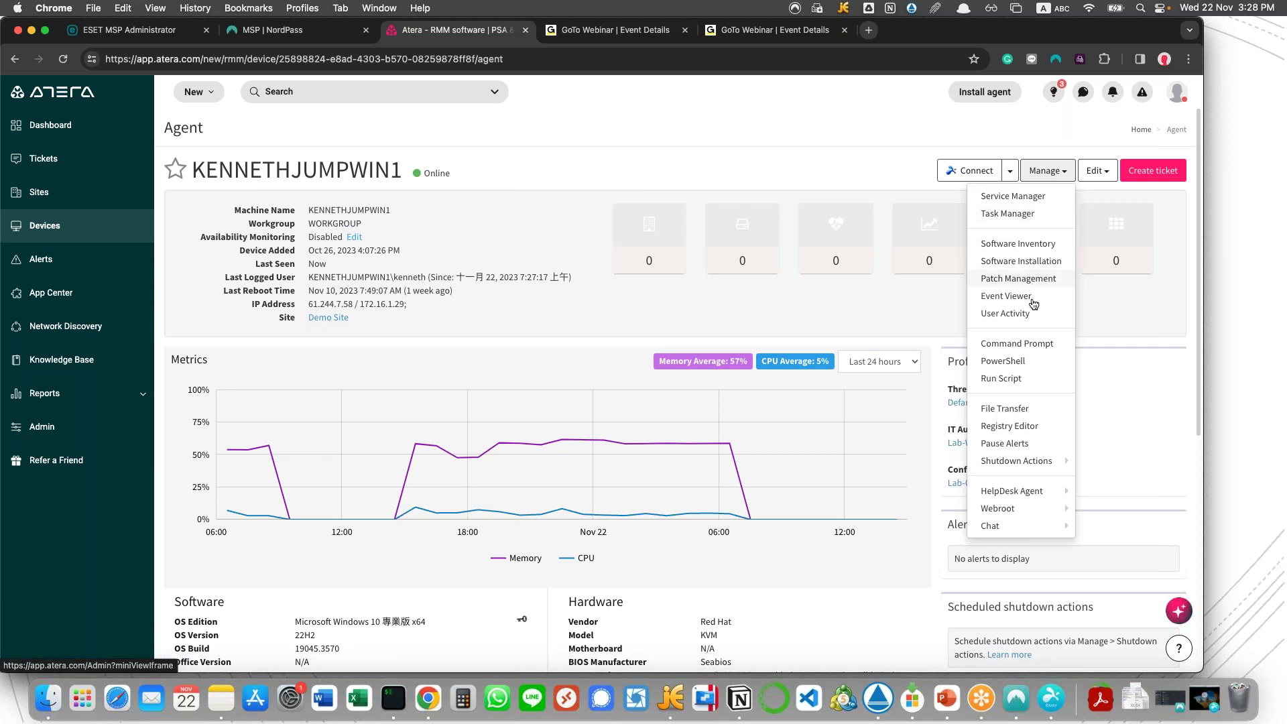
left_click(685, 480)
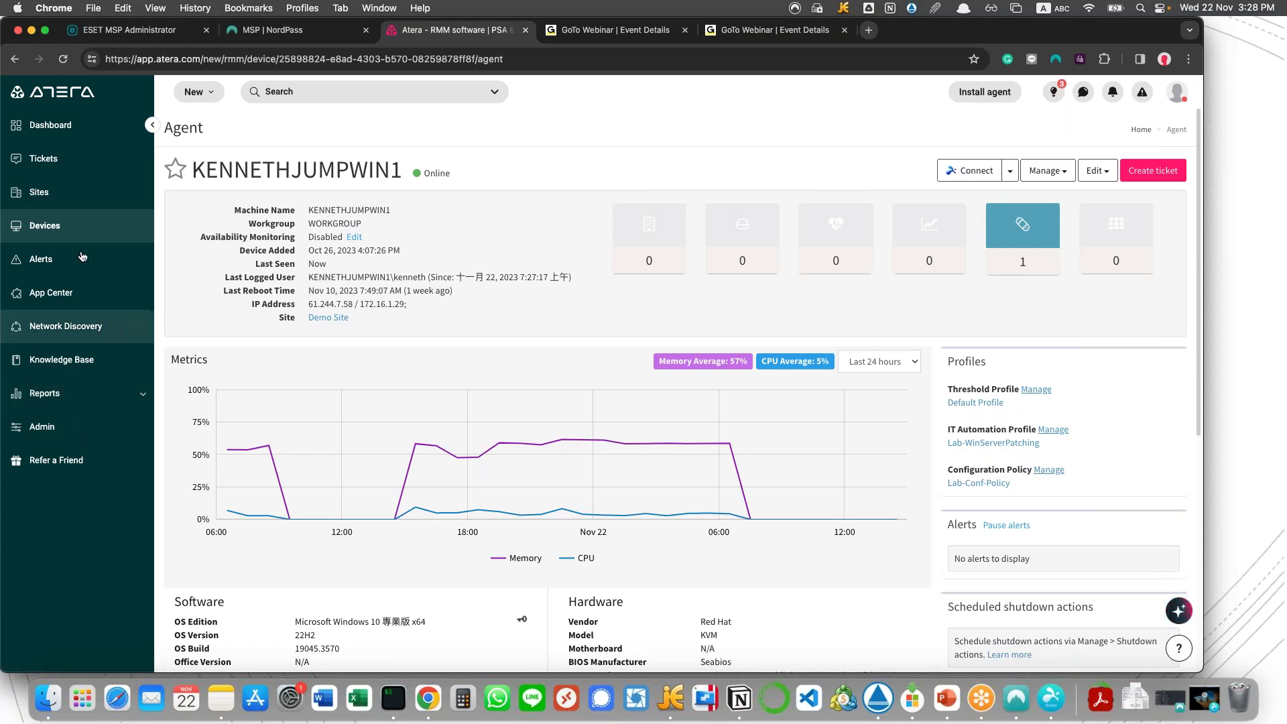
- Open the tickets list and have the AI assistant summarize ticket #50, Weekly Server Checklist TSR-SRV
left_click(83, 159)
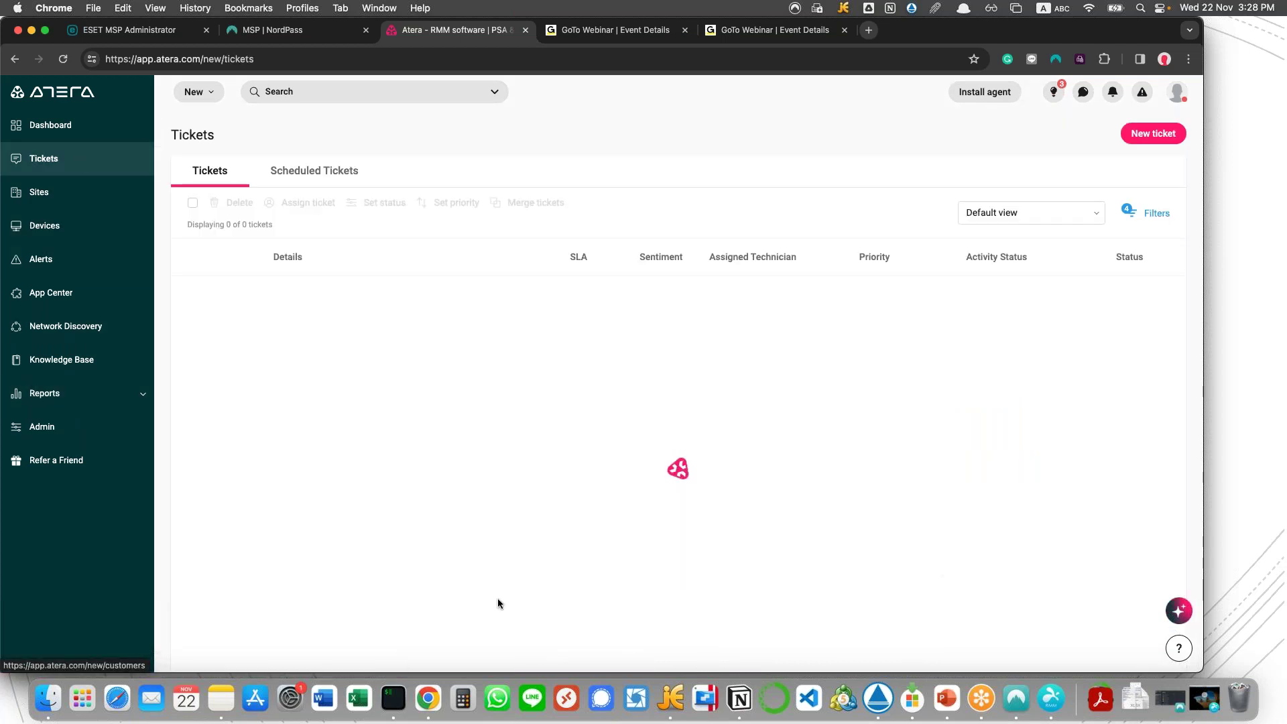
scroll(683, 372, "down", 15)
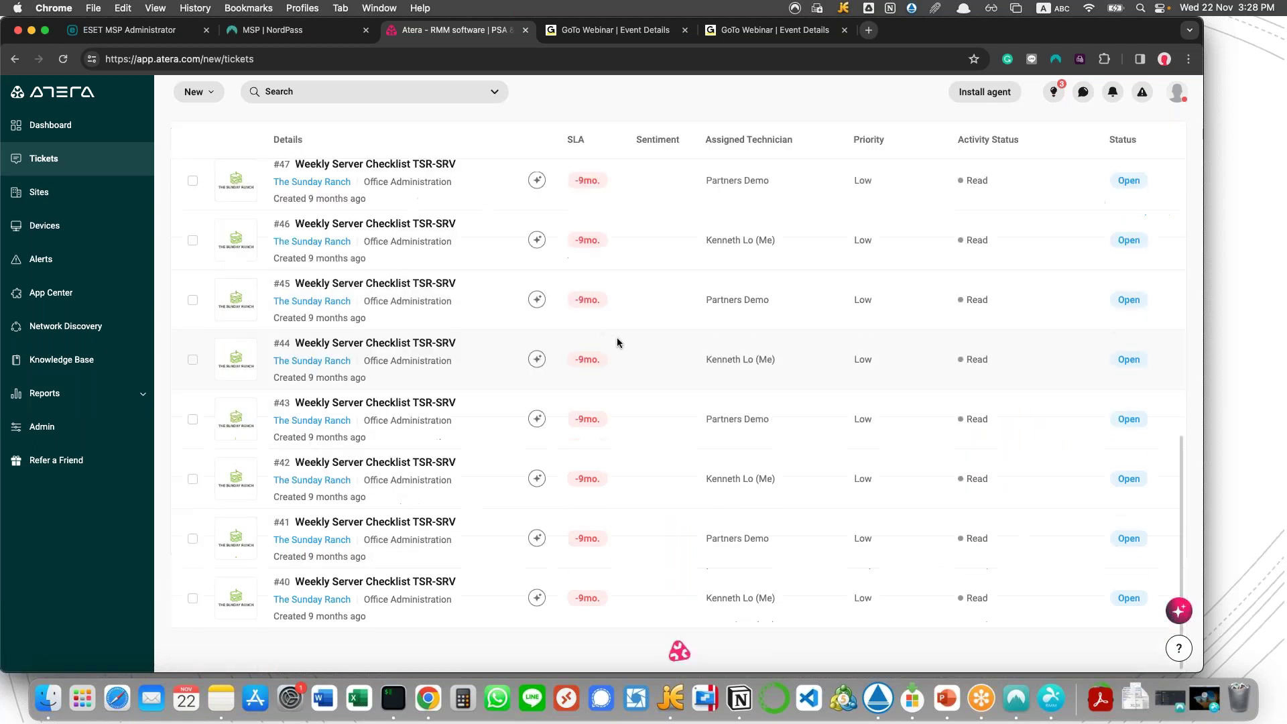
scroll(537, 320, "up", 2)
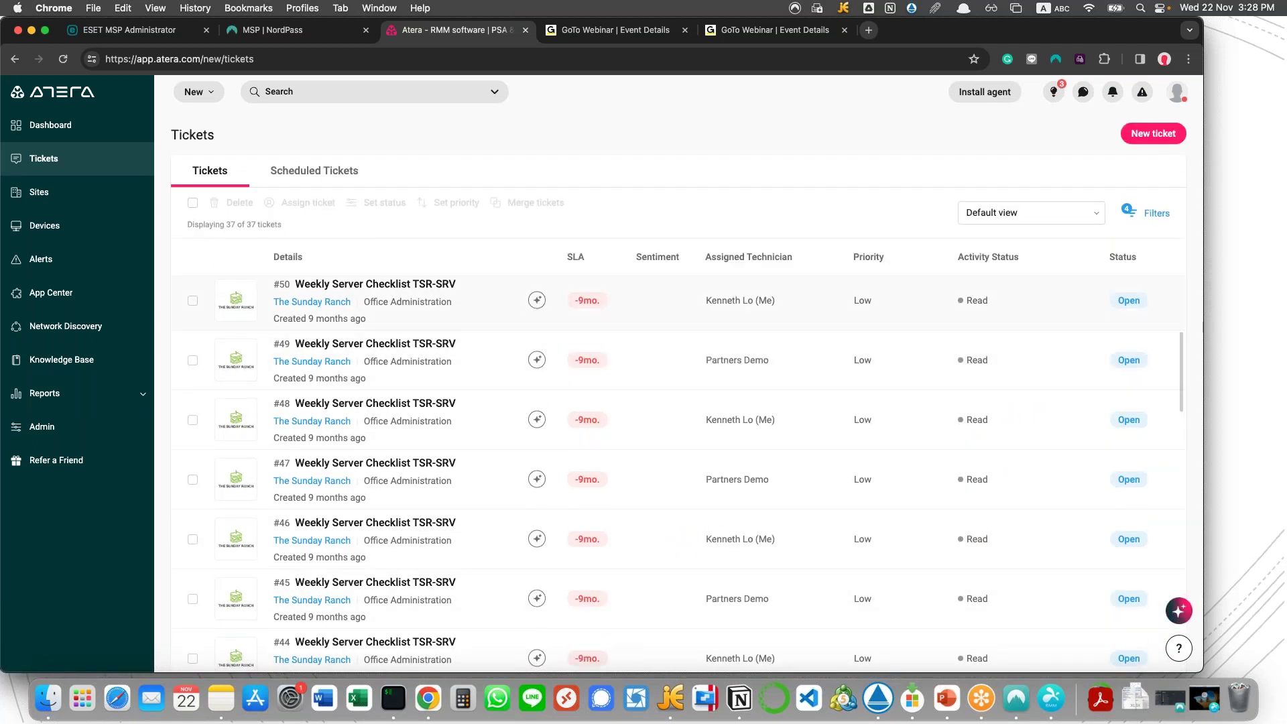
left_click(536, 301)
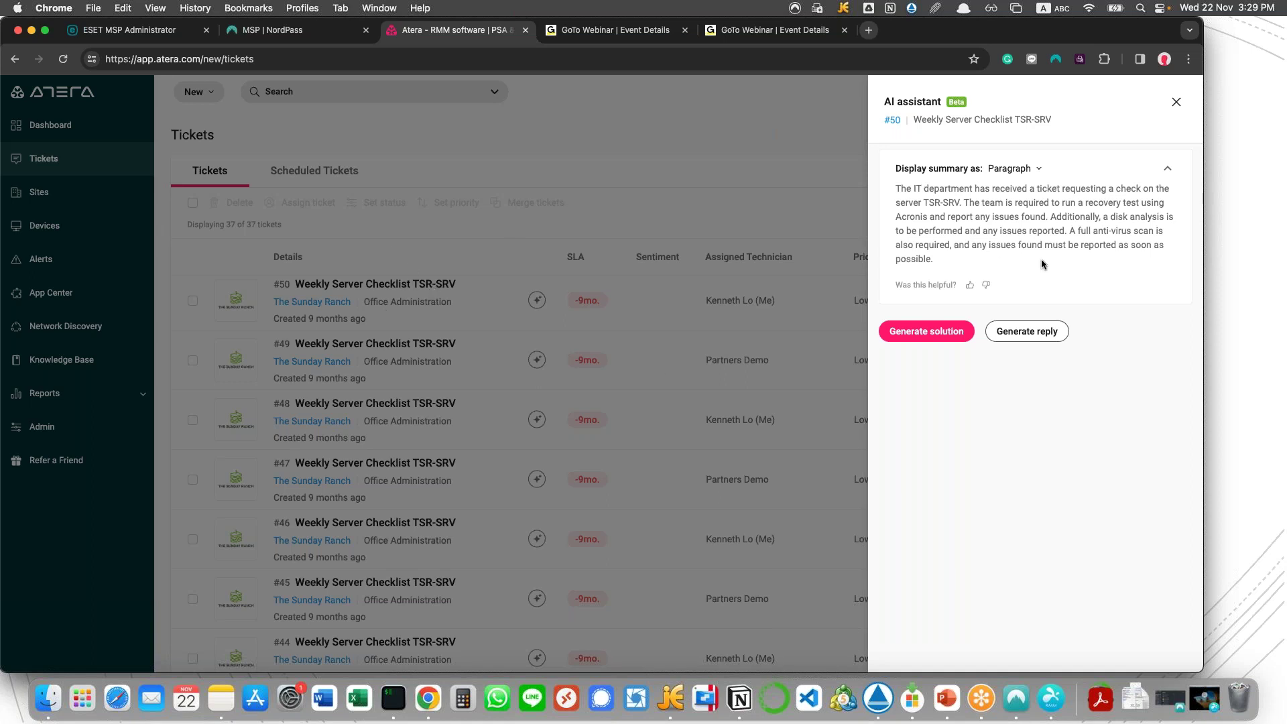
- Generate a three-step suggested solution and a suggested user reply for ticket #50
left_click(905, 340)
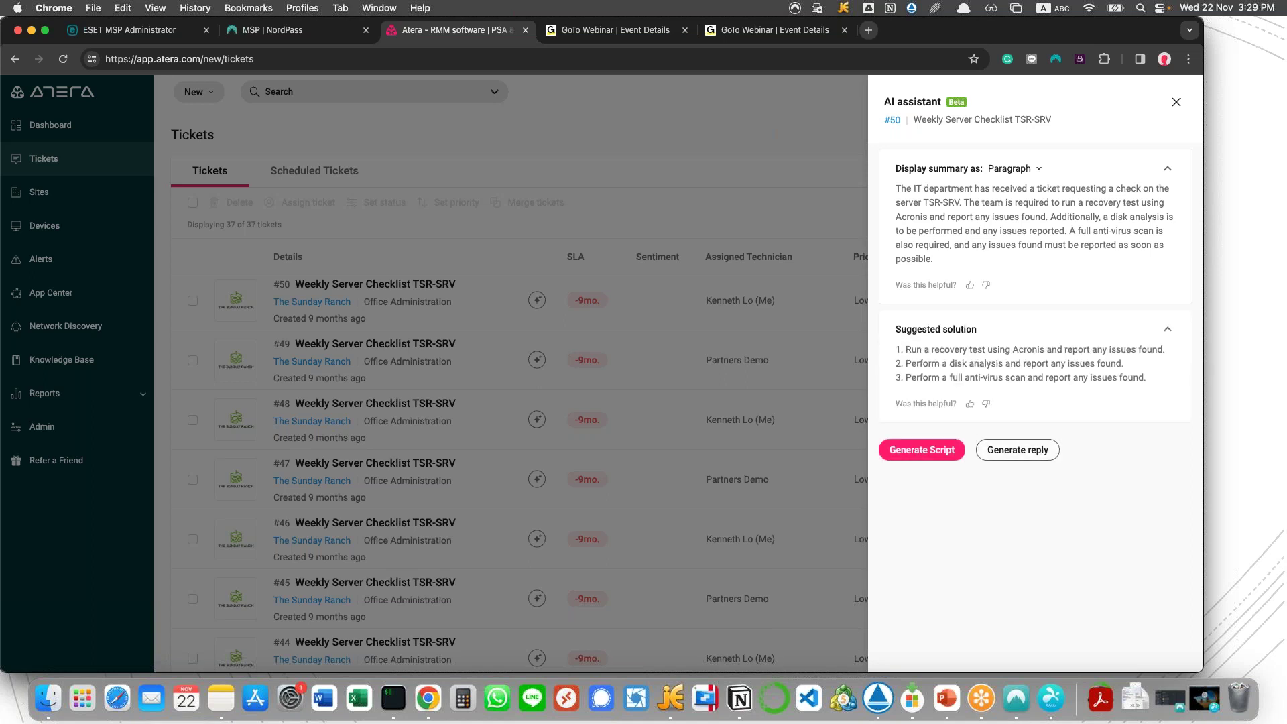
left_click(1018, 450)
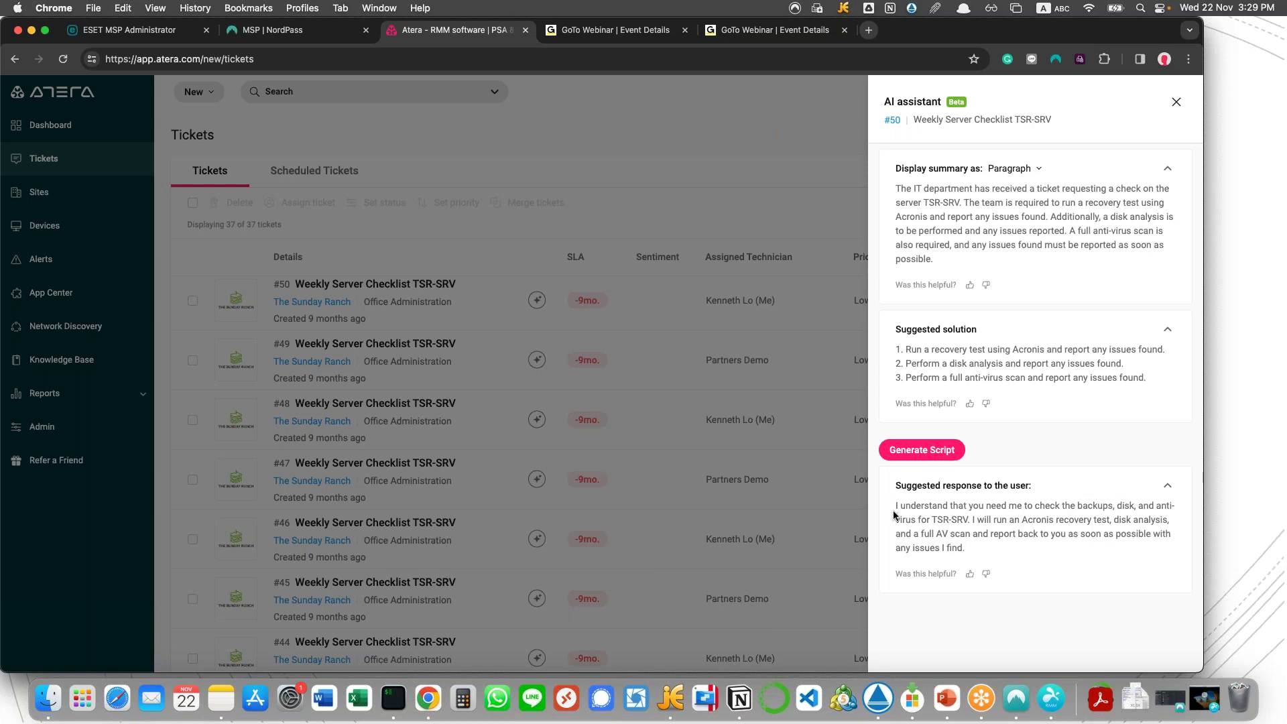
- Generate the .ps1 script 'Backup and Recovery Test with Disk Analysis and Anti-Virus Scan' from ticket #50
left_click(921, 450)
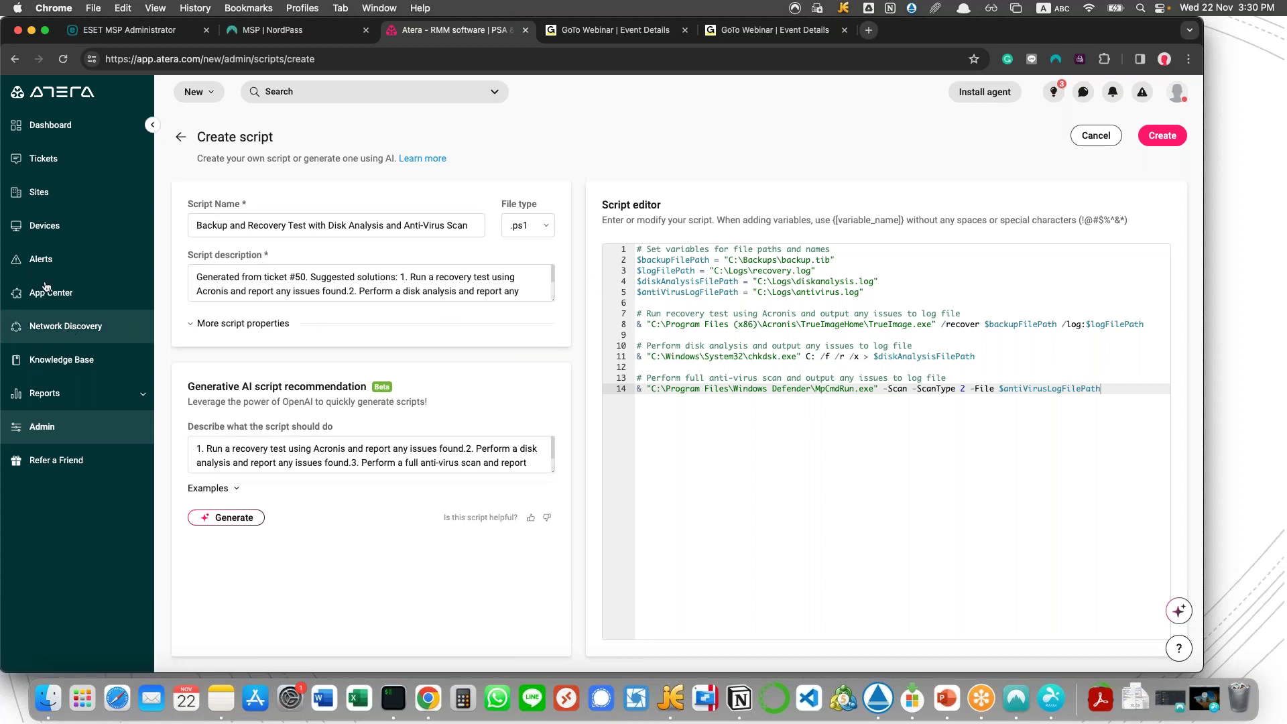
- Revisit the Dashboard and Tickets list, then switch to the NordPass MSP Admin Panel's Organizations page
left_click(55, 131)
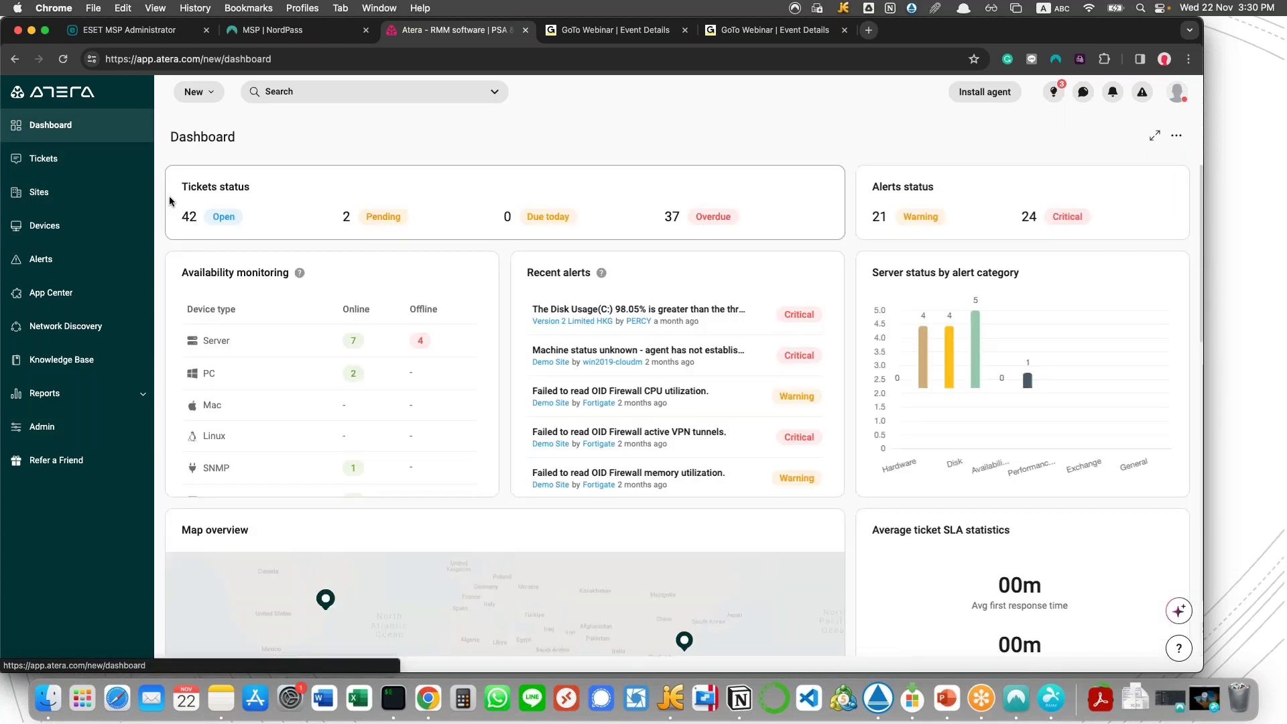
left_click(43, 159)
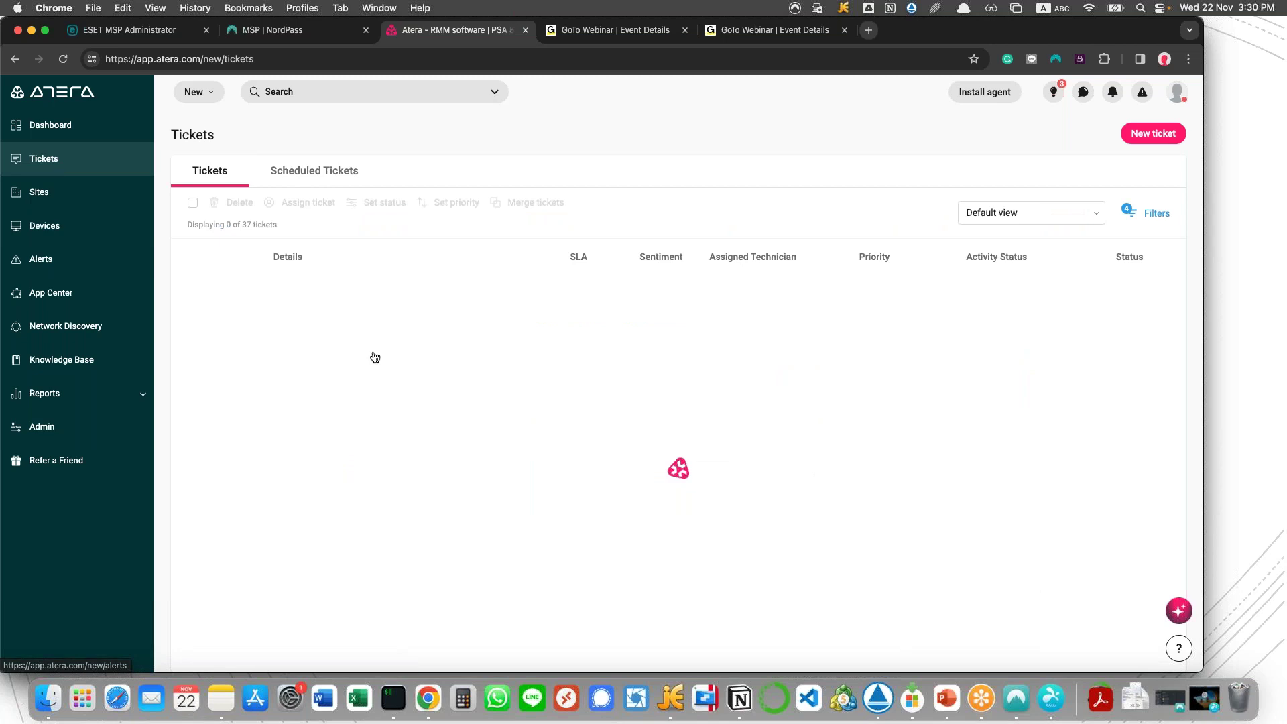
scroll(420, 436, "down", 2)
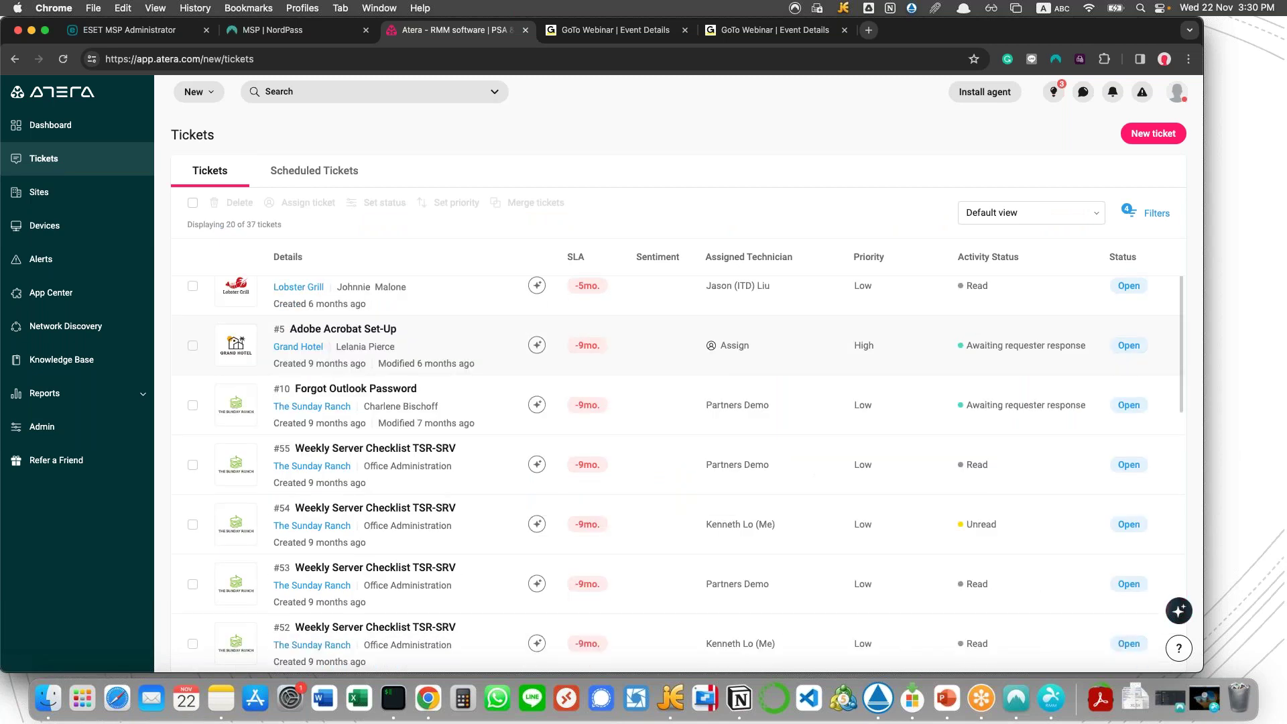
scroll(420, 437, "down", 5)
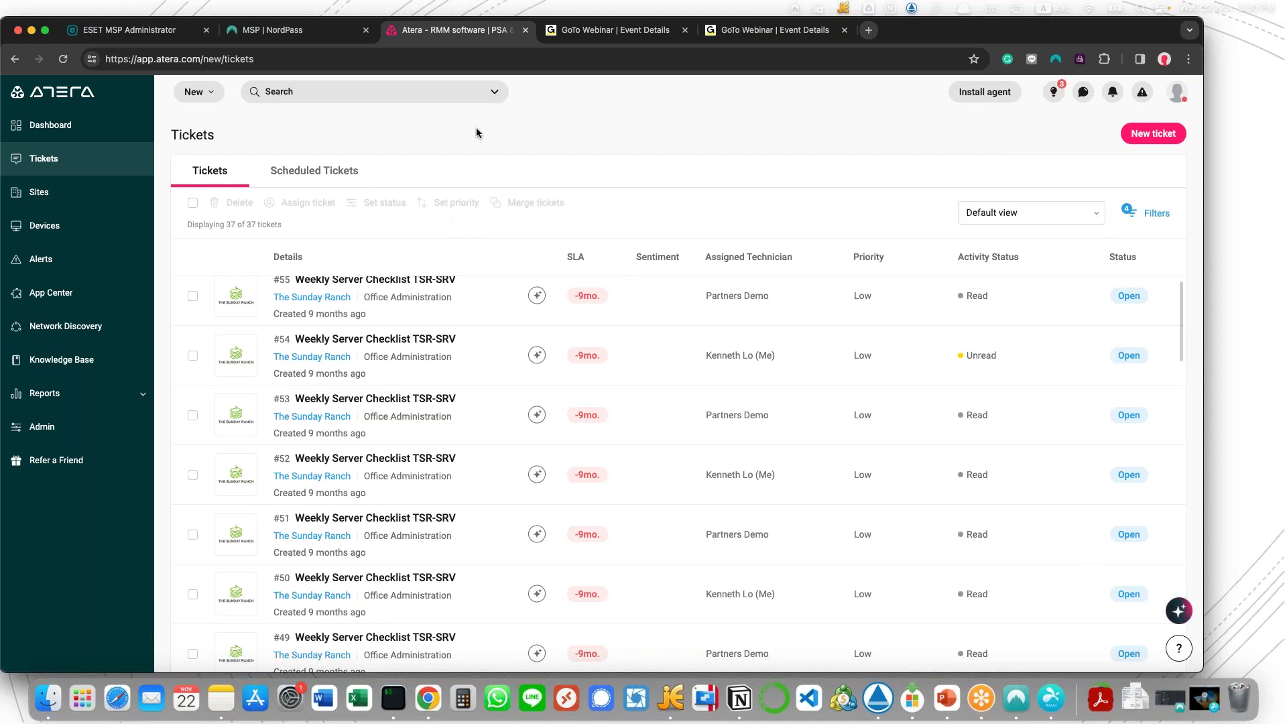
left_click(295, 29)
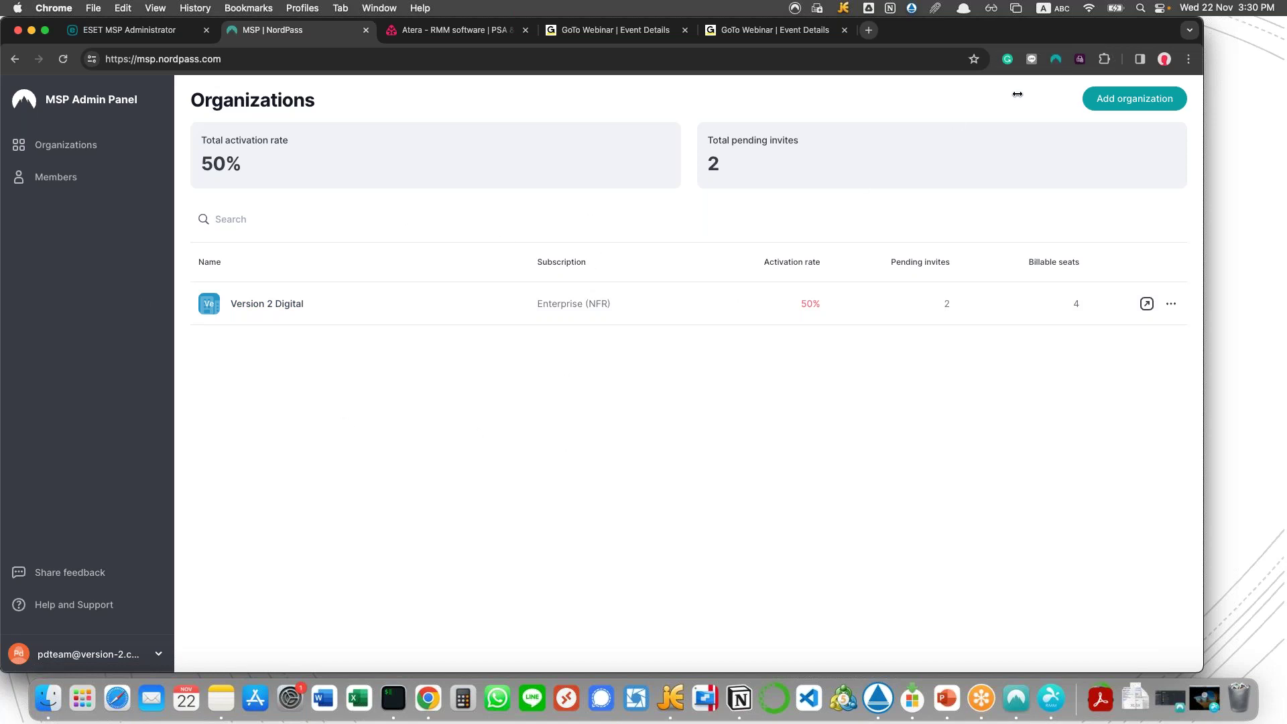
- Start a new organization with the Business subscription and a Trial (14 days) license
left_click(1135, 98)
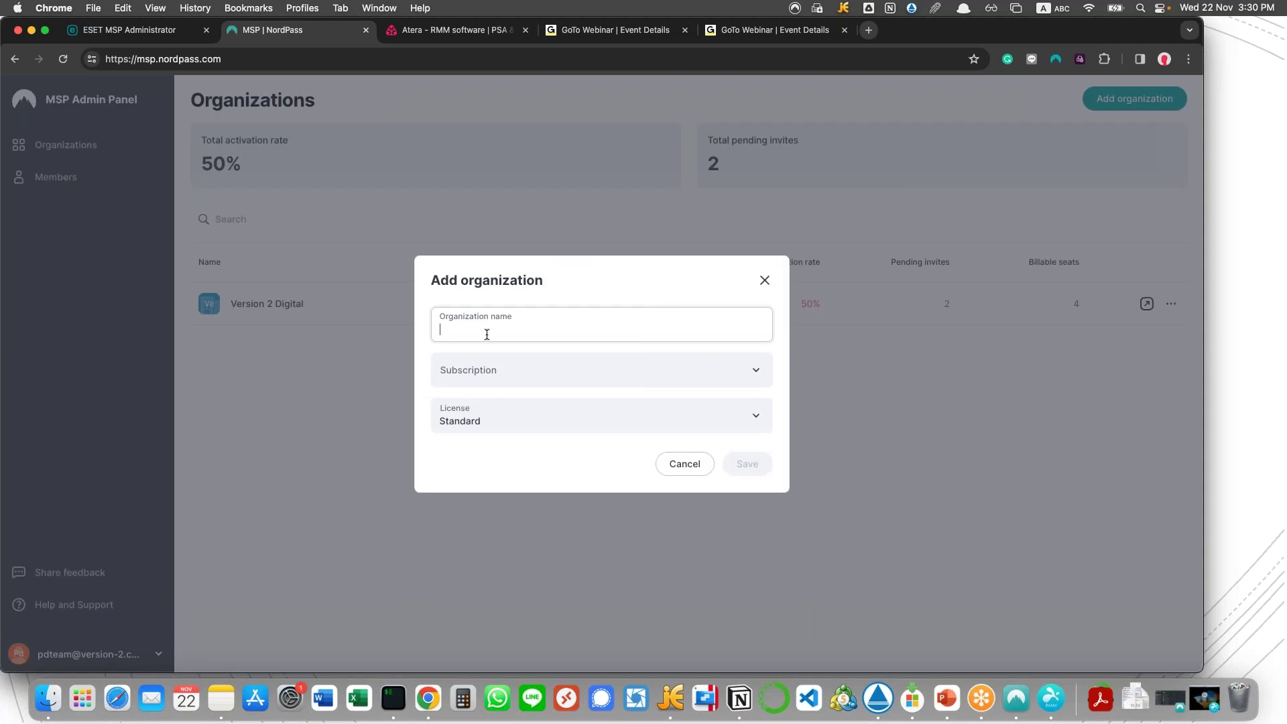
left_click(504, 382)
left_click(493, 409)
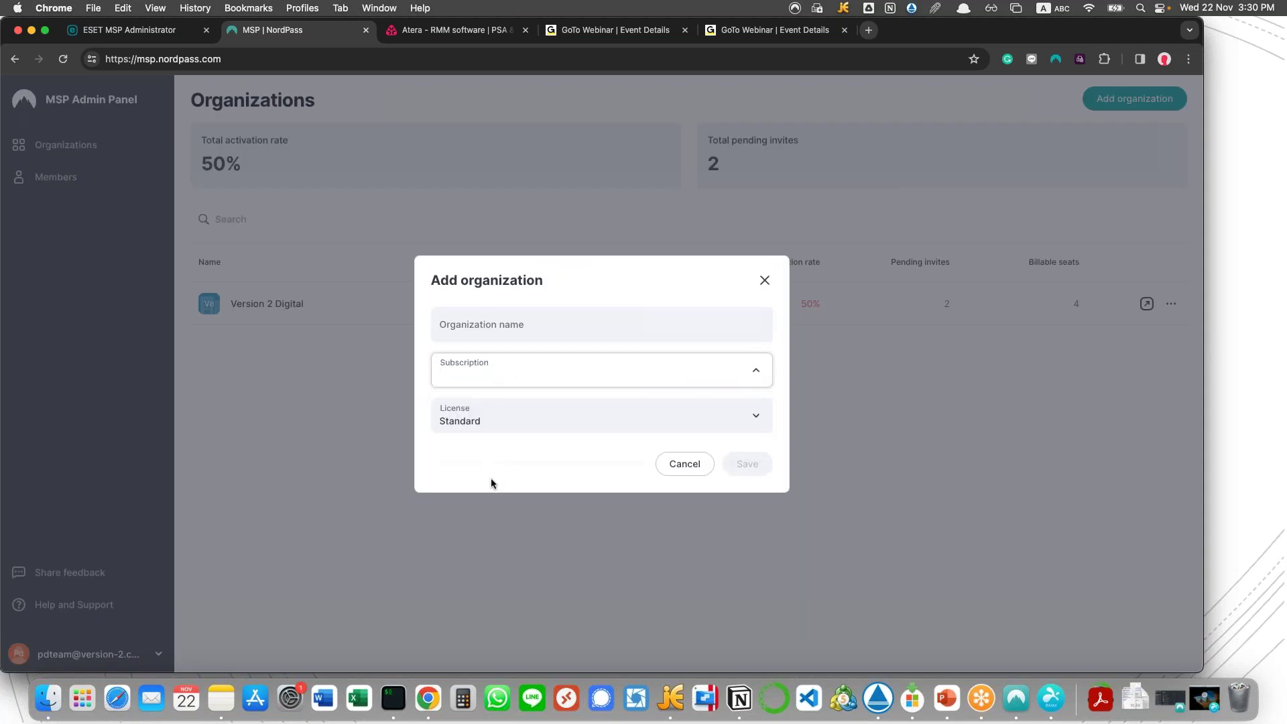
left_click(529, 421)
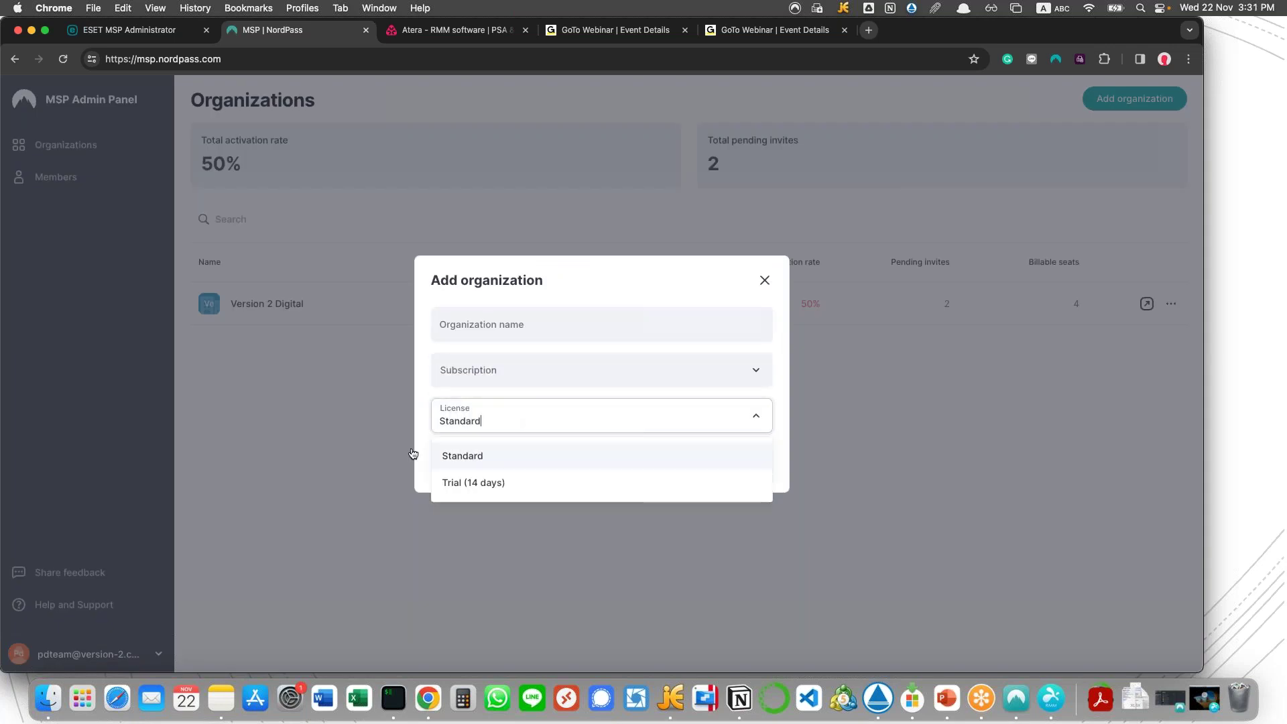
left_click(494, 483)
- Open Version 2 Digital's details and launch its own NordPass Admin Panel
left_click(685, 484)
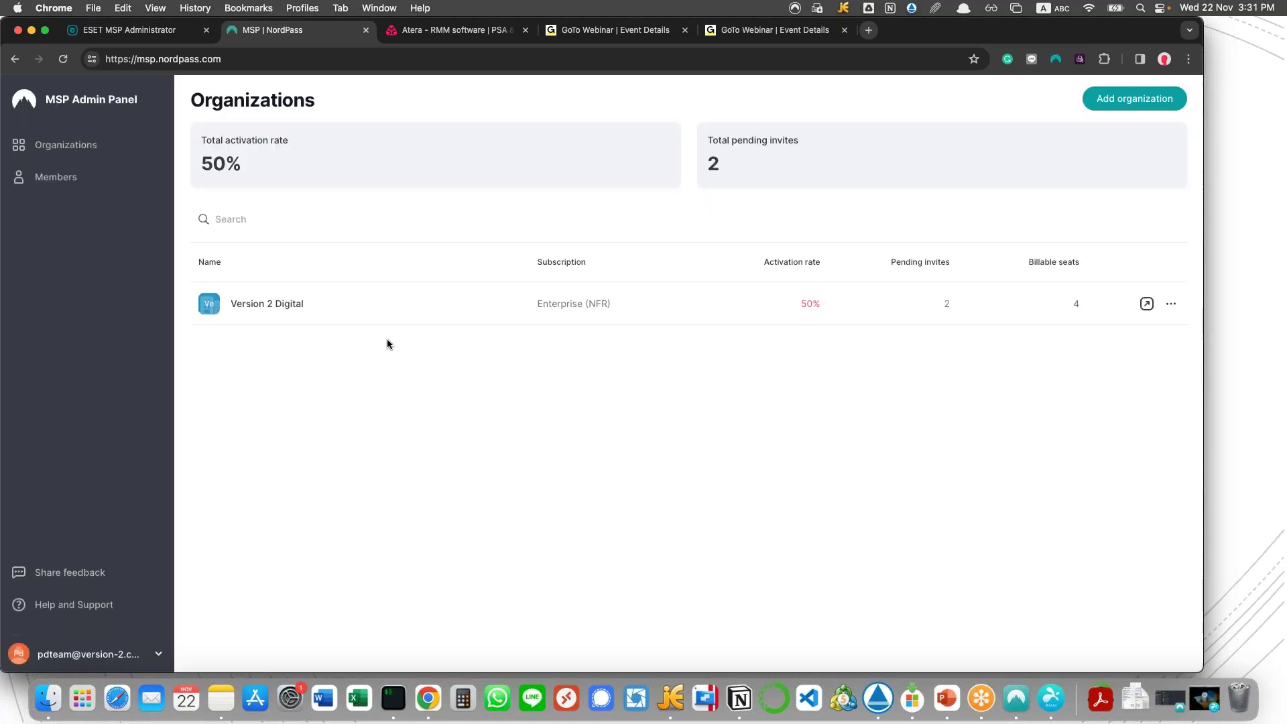
left_click(250, 307)
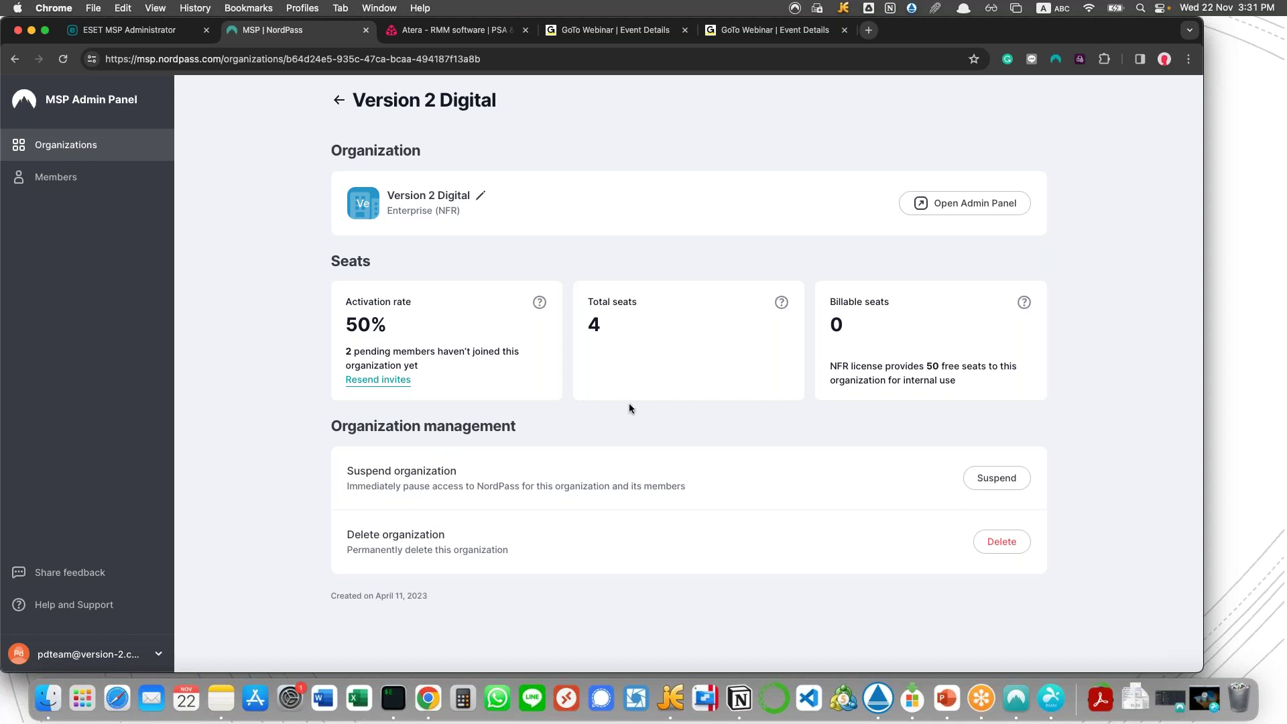
left_click(973, 204)
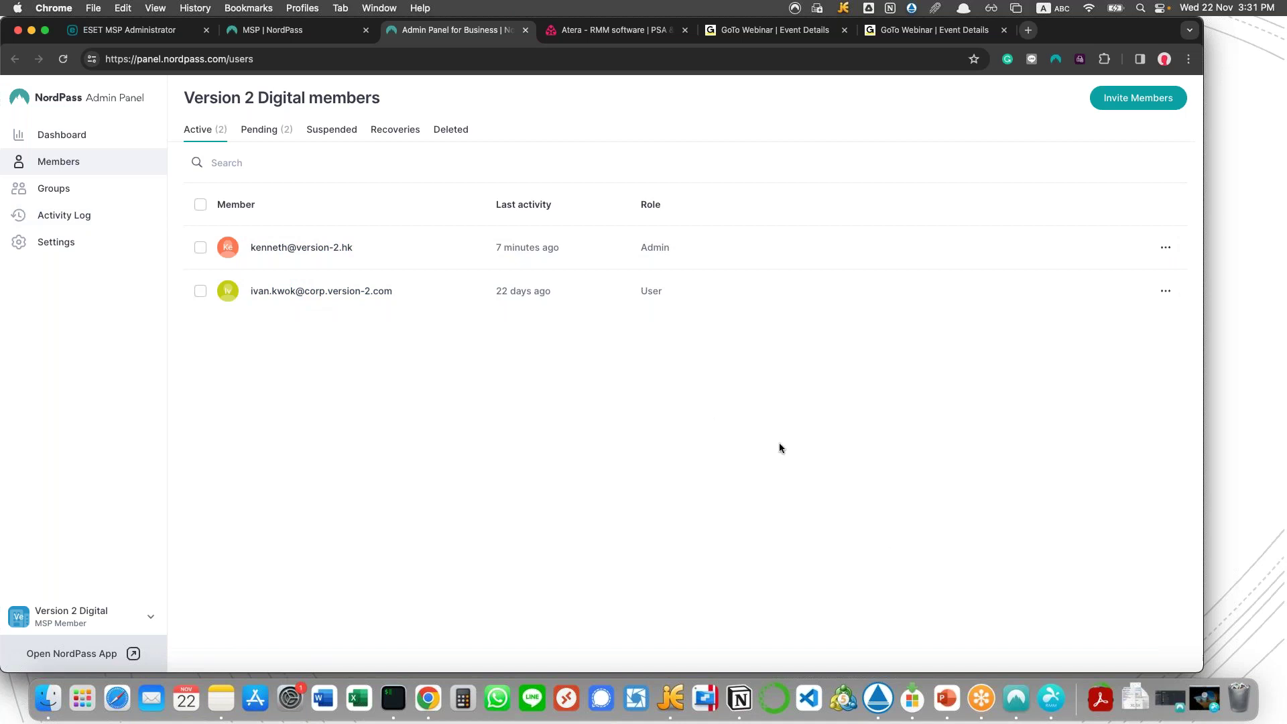
left_click(1003, 690)
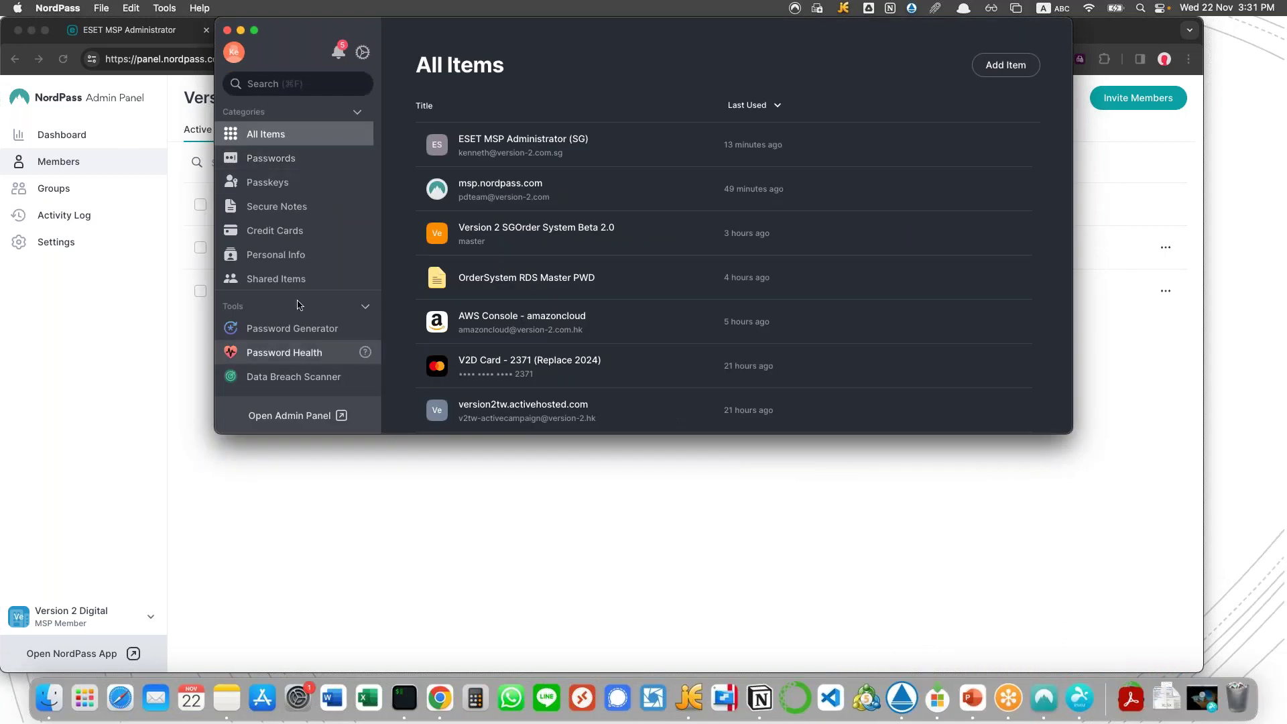
scroll(334, 276, "down", 5)
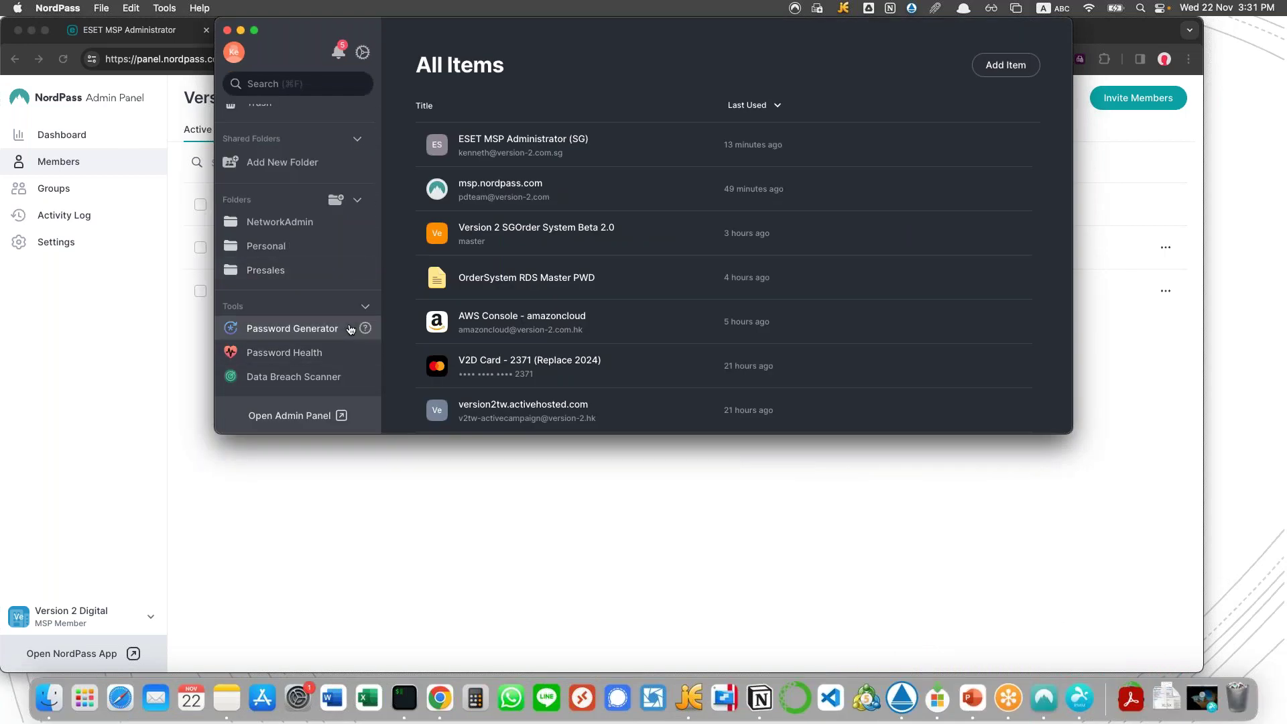
scroll(302, 255, "up", 5)
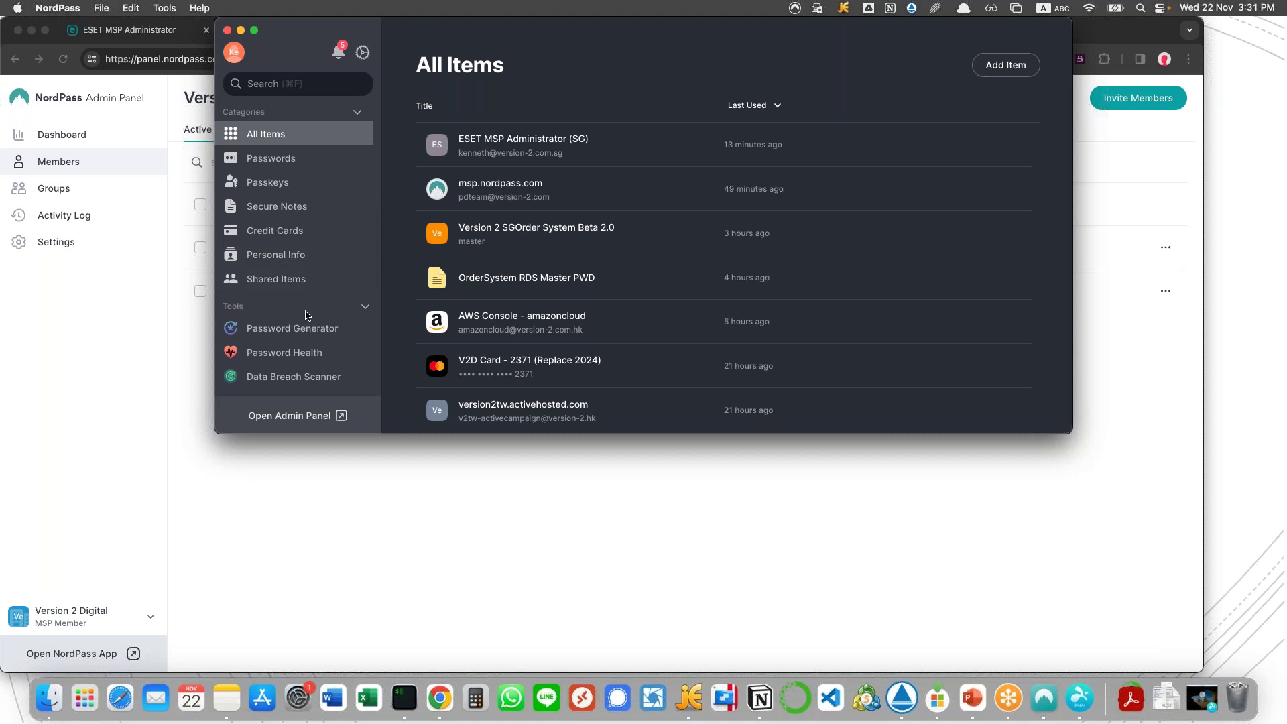
left_click(364, 310)
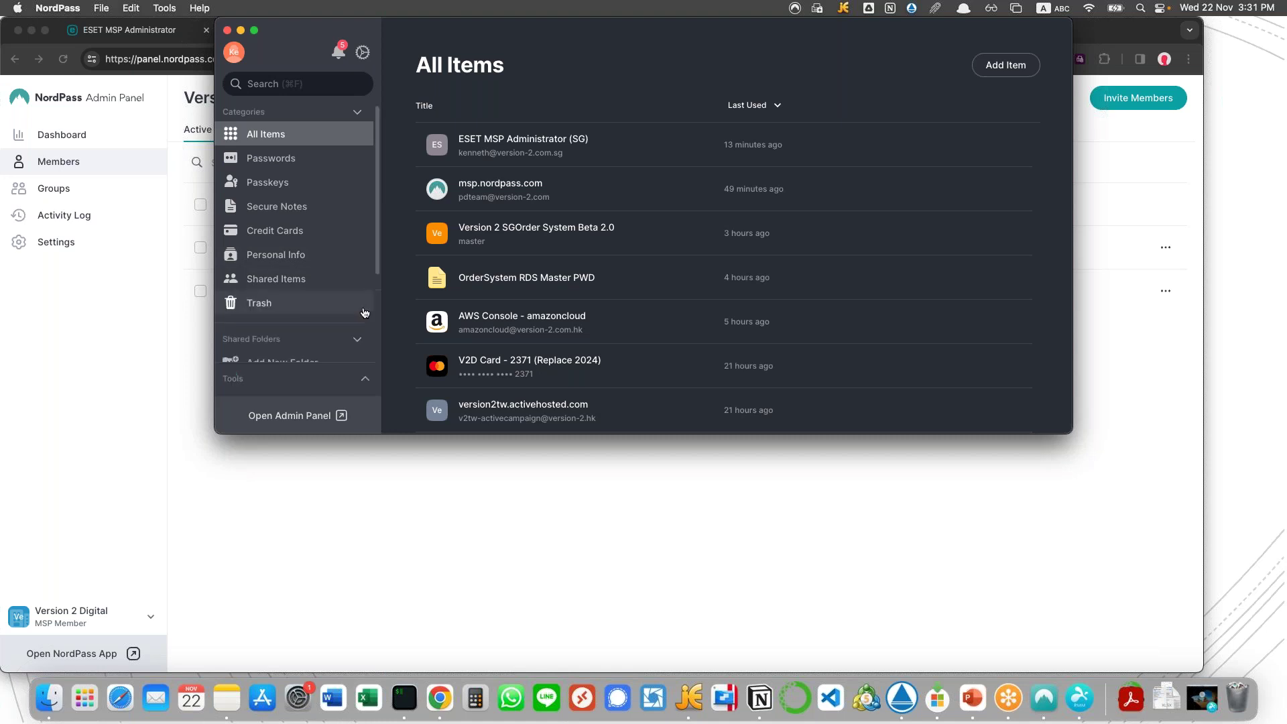
left_click(364, 311)
scroll(355, 295, "down", 3)
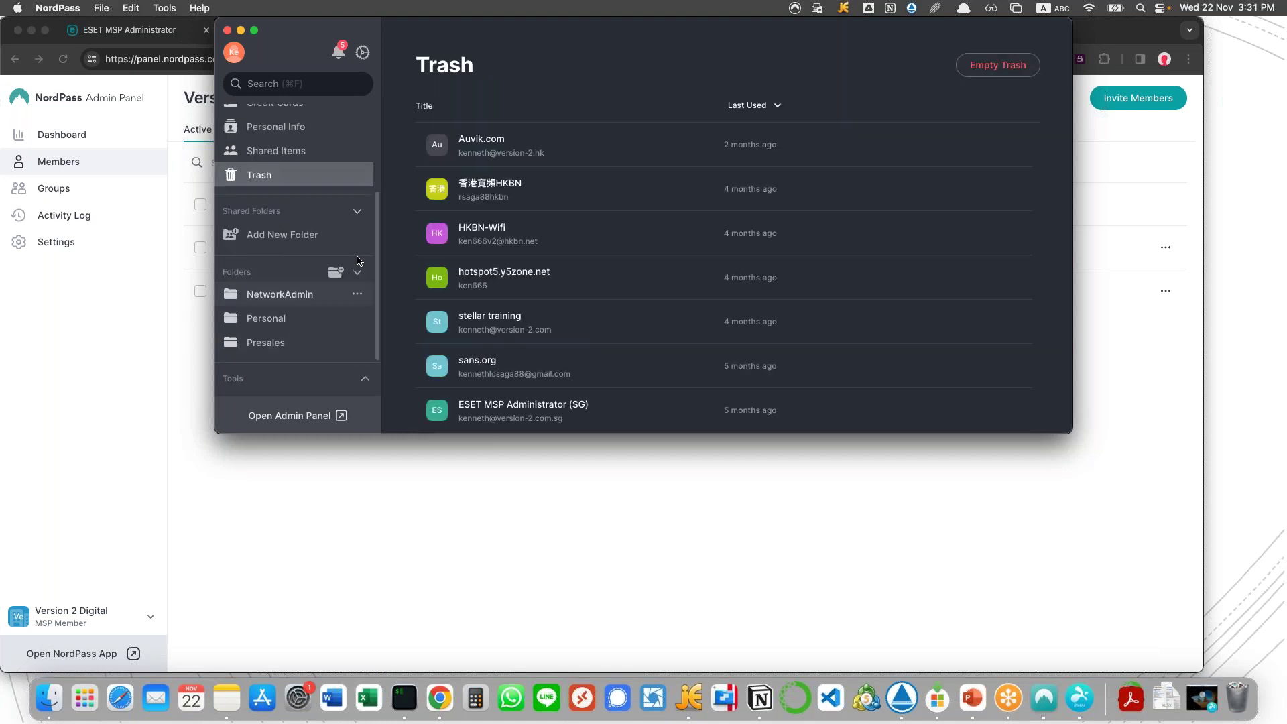
left_click(363, 52)
scroll(606, 260, "down", 5)
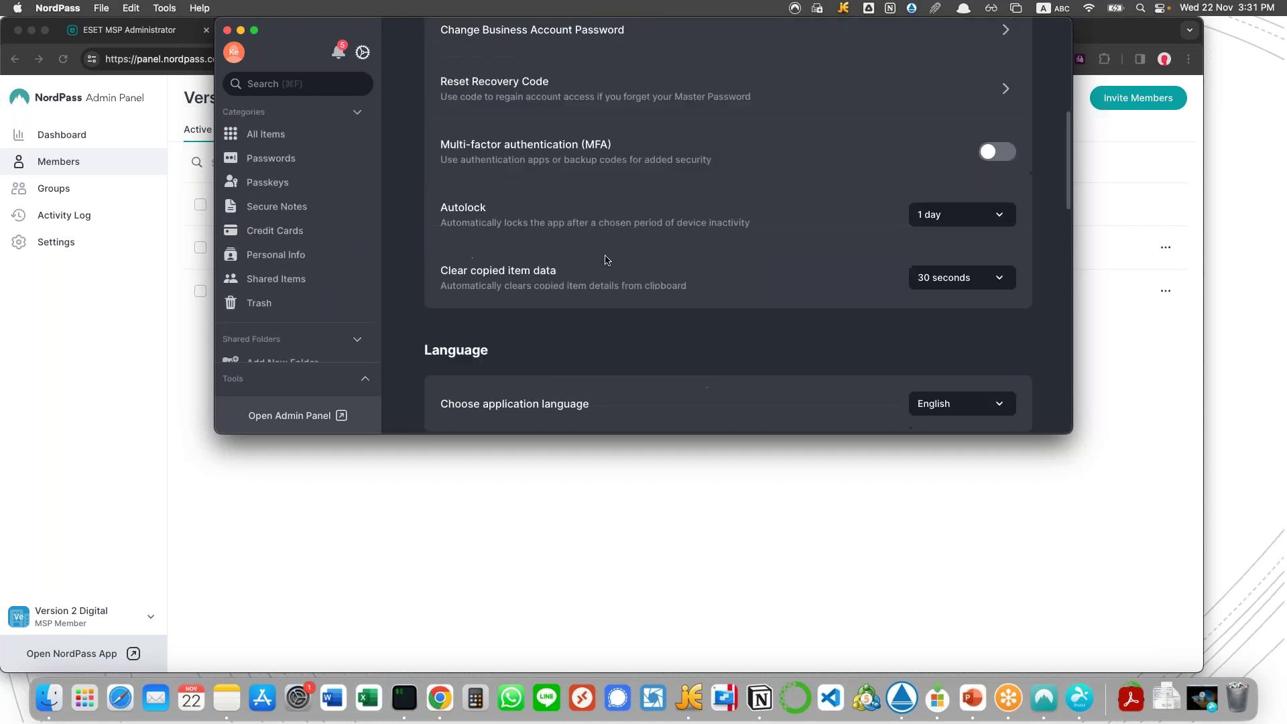
scroll(606, 260, "down", 5)
left_click(533, 329)
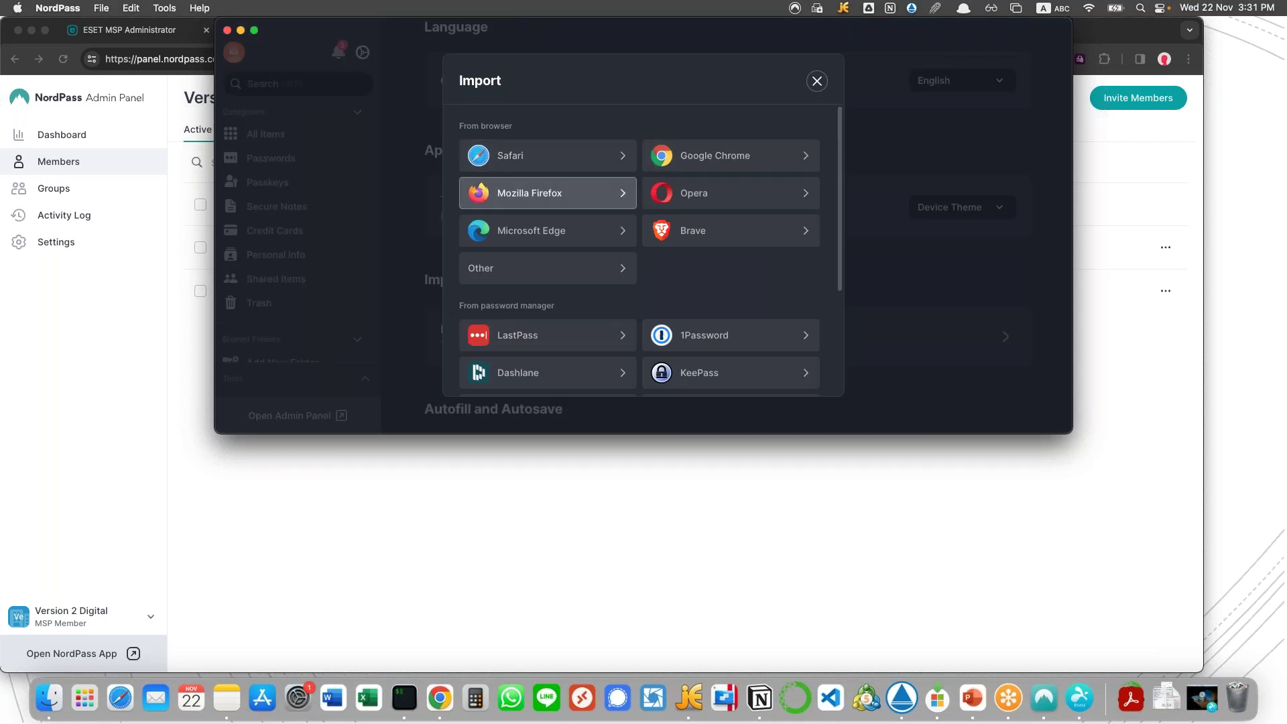
scroll(679, 310, "down", 1)
scroll(561, 307, "down", 5)
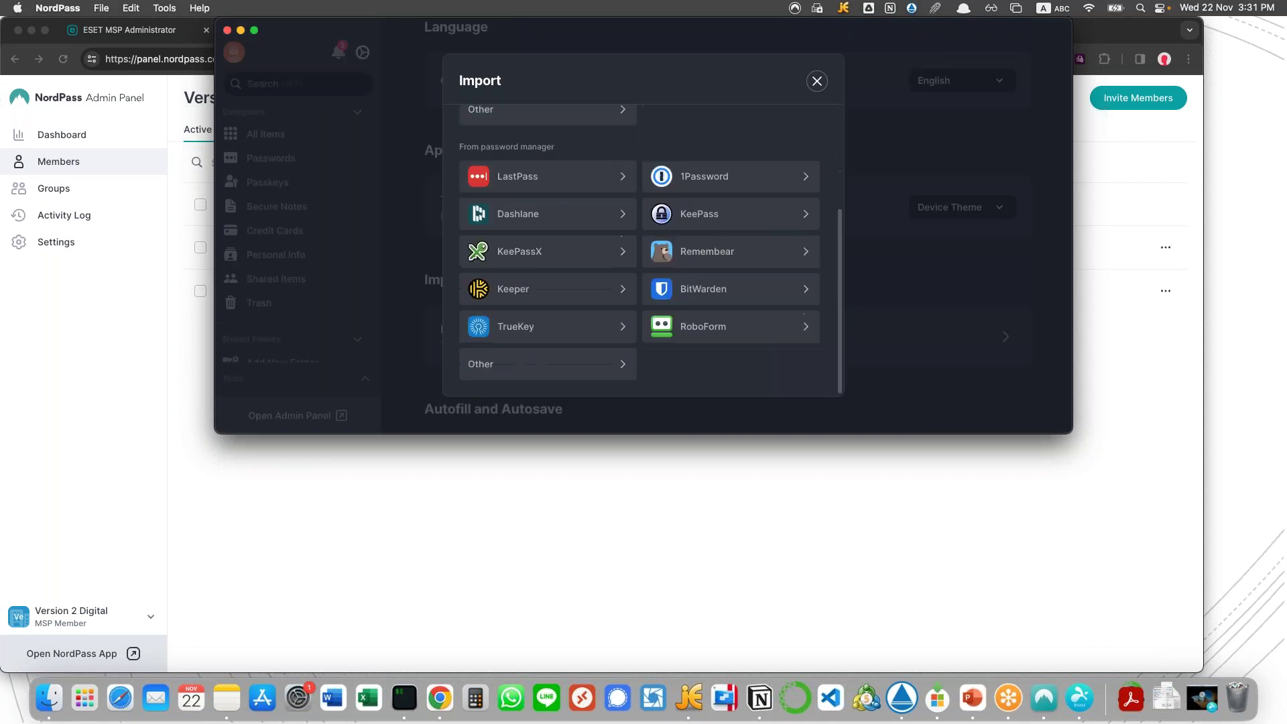
scroll(617, 342, "up", 5)
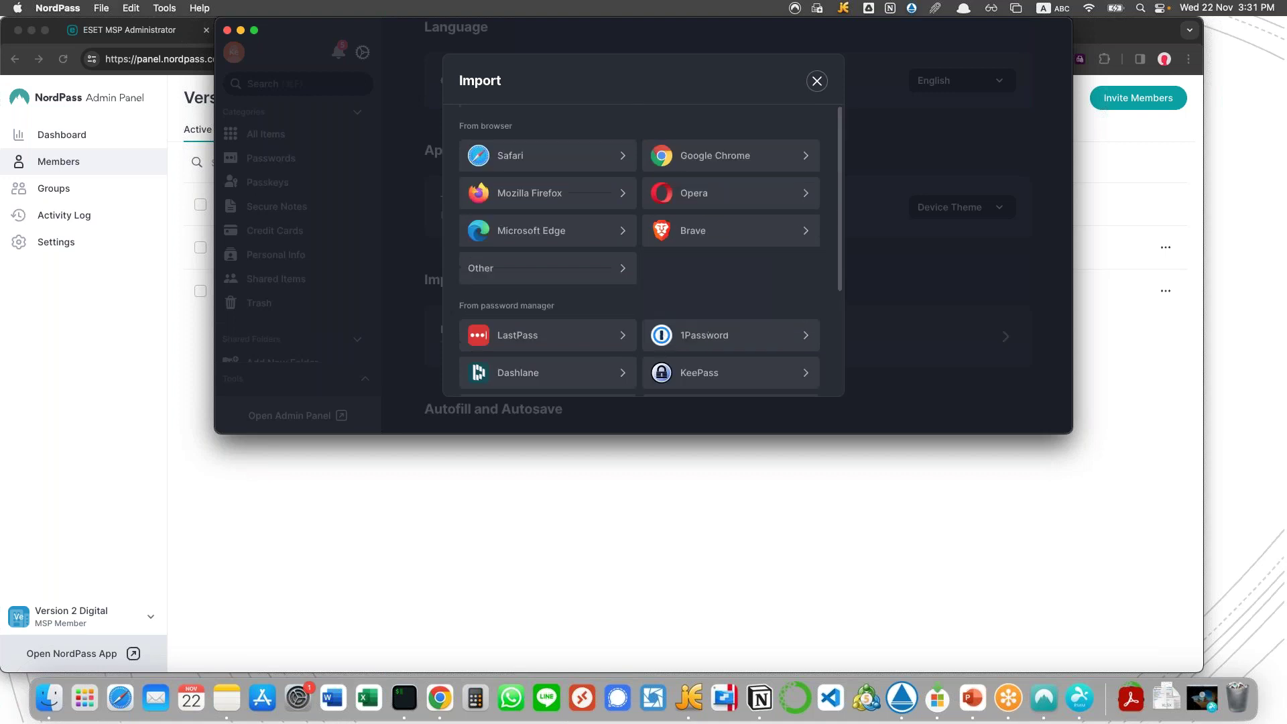
left_click(816, 80)
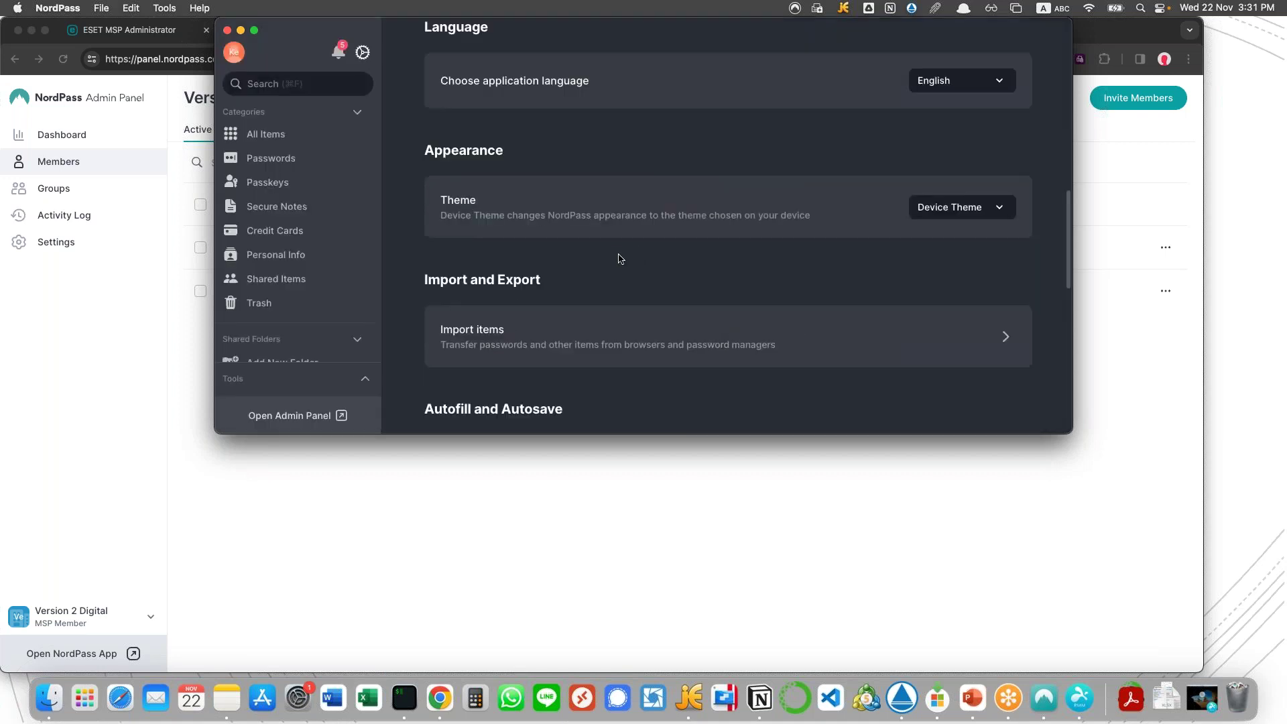
left_click(282, 142)
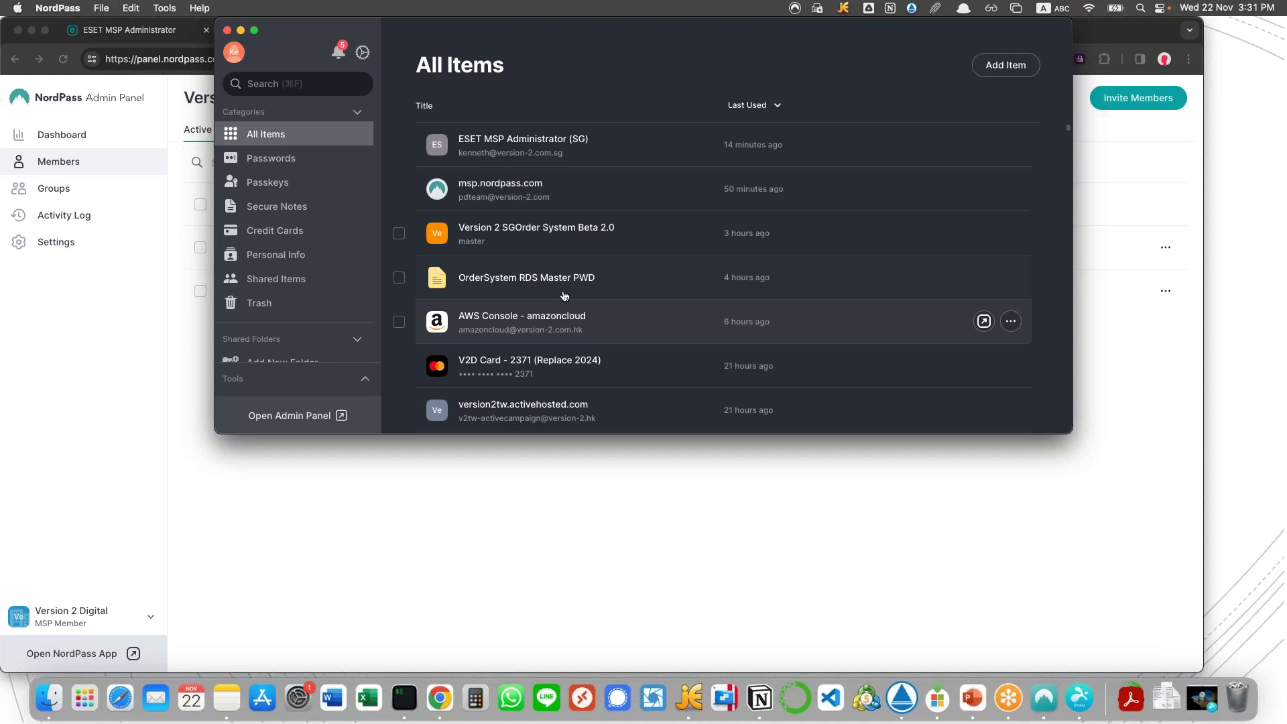
scroll(722, 169, "down", 15)
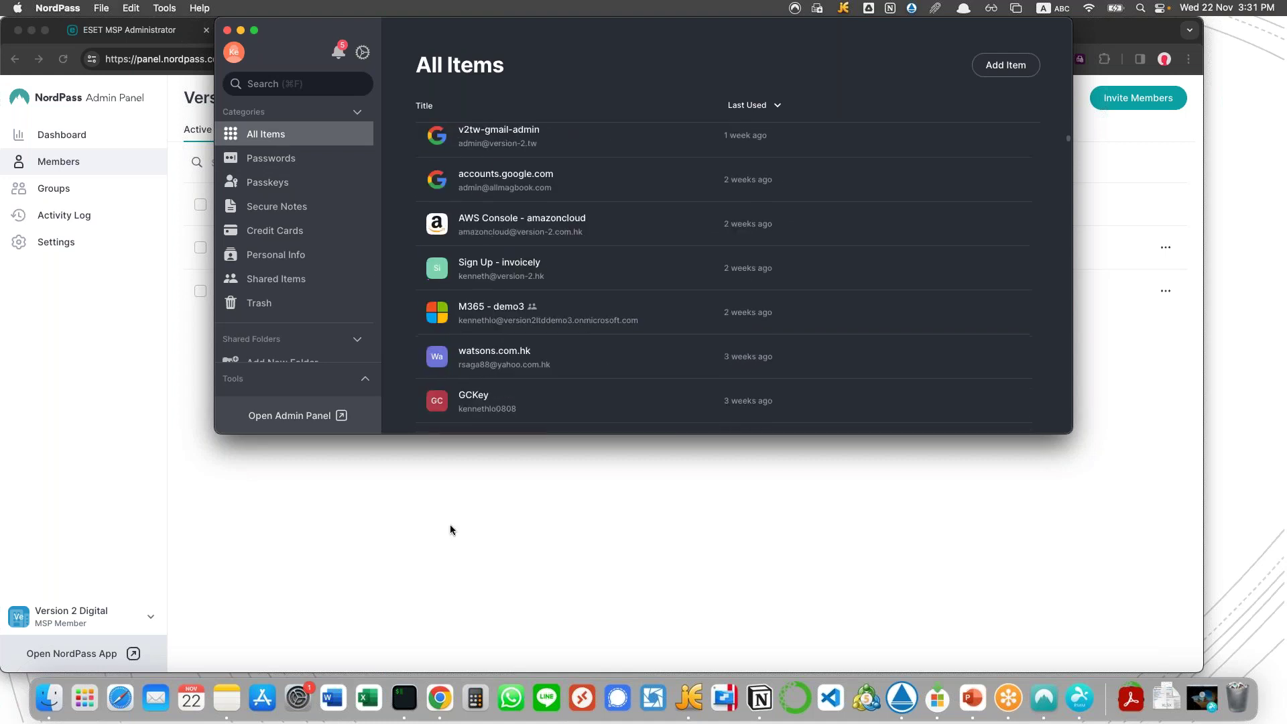
left_click(524, 524)
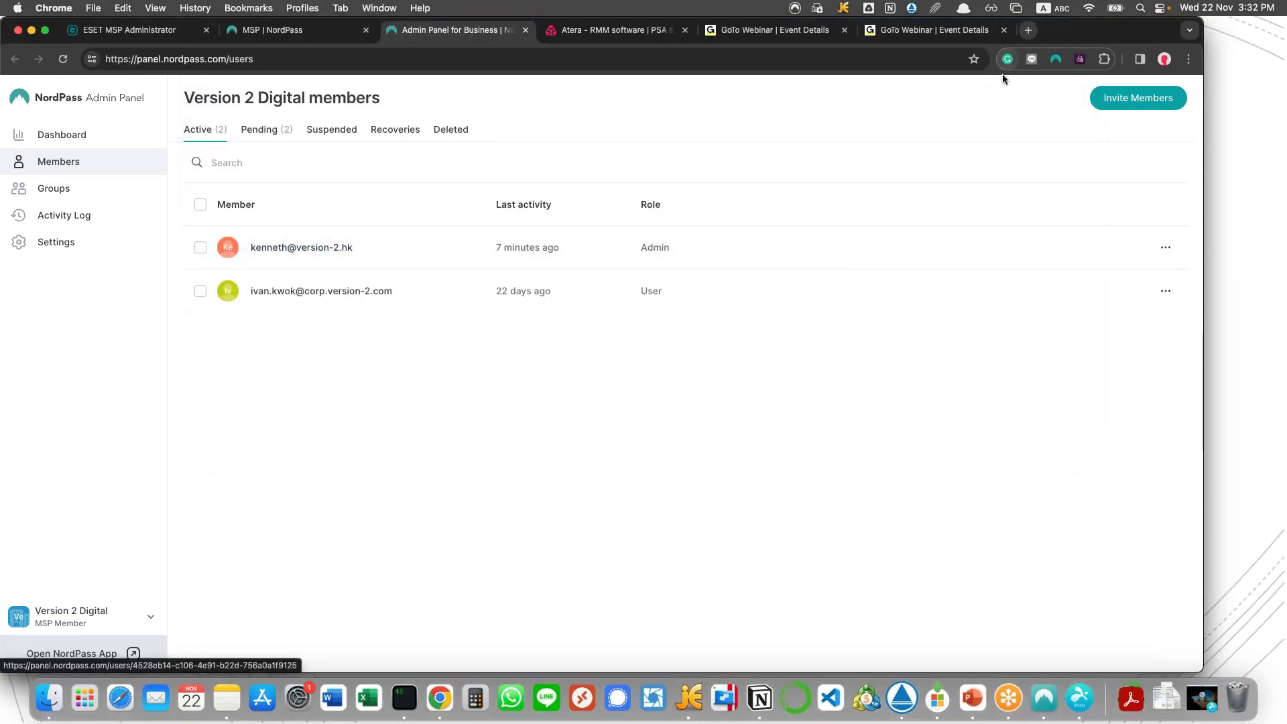
left_click(1056, 59)
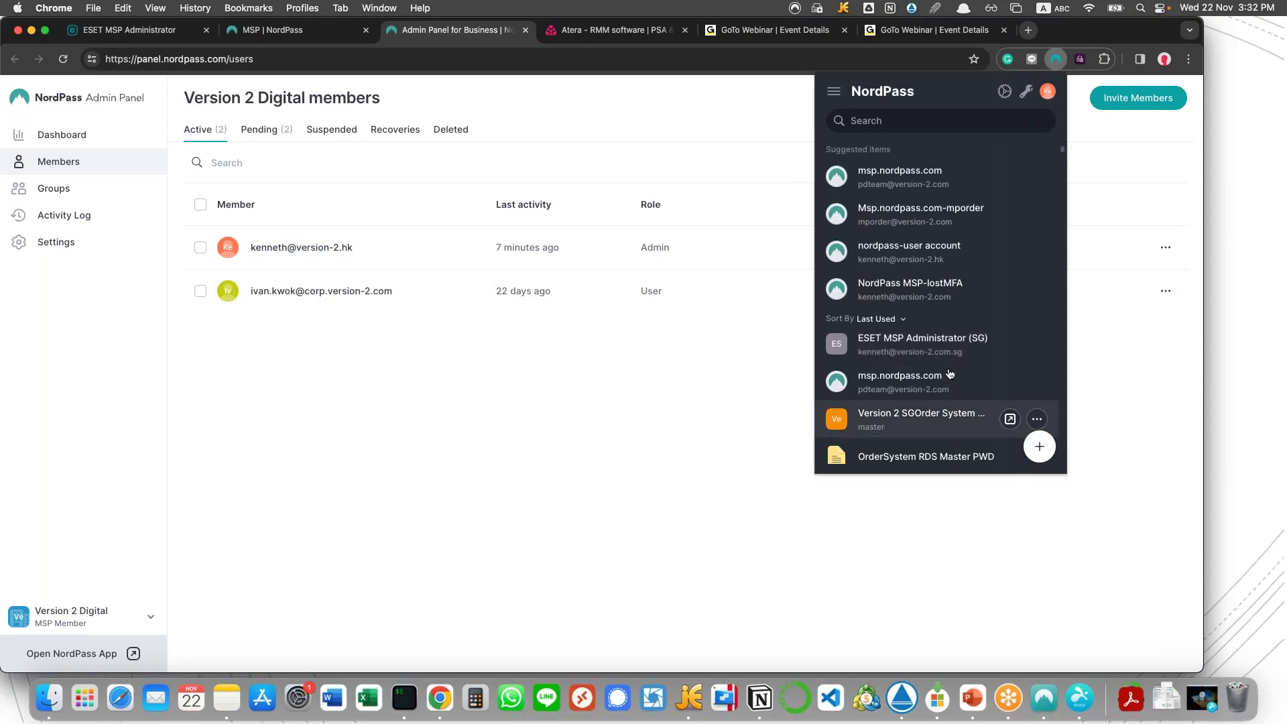
left_click(382, 466)
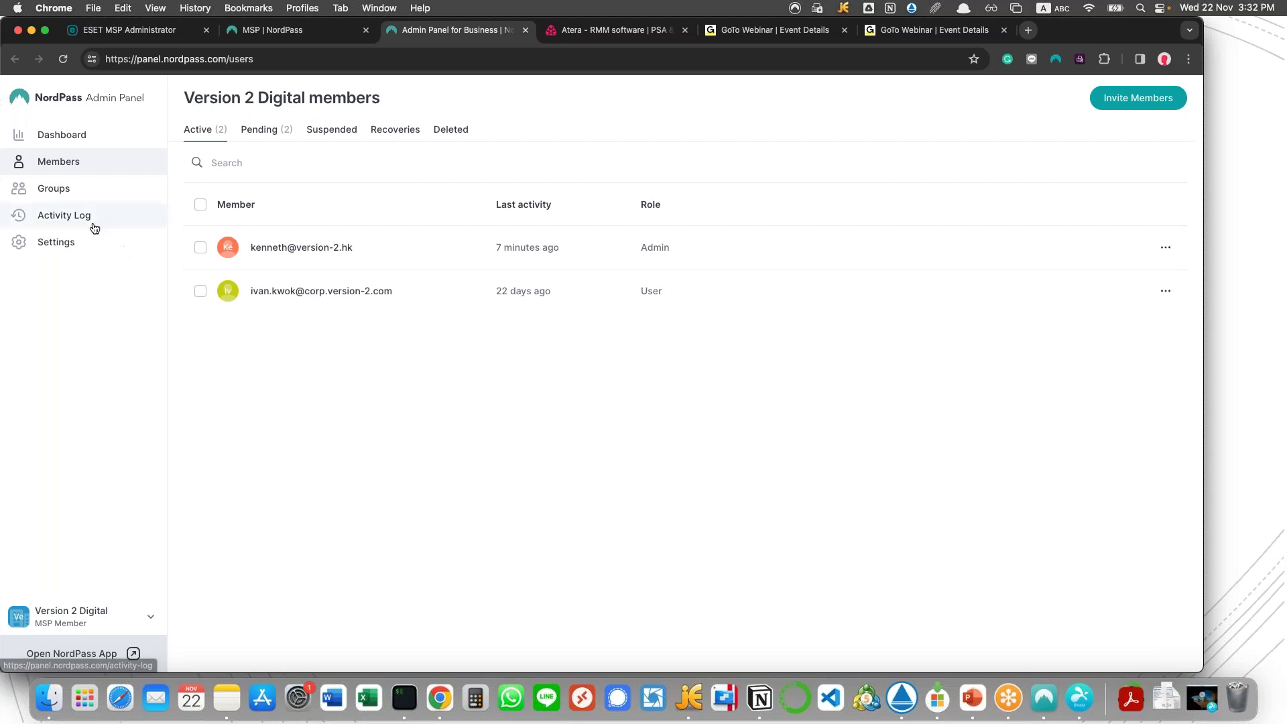
- Switch on the Password Policy in organization Settings, then exit without saving it
left_click(69, 245)
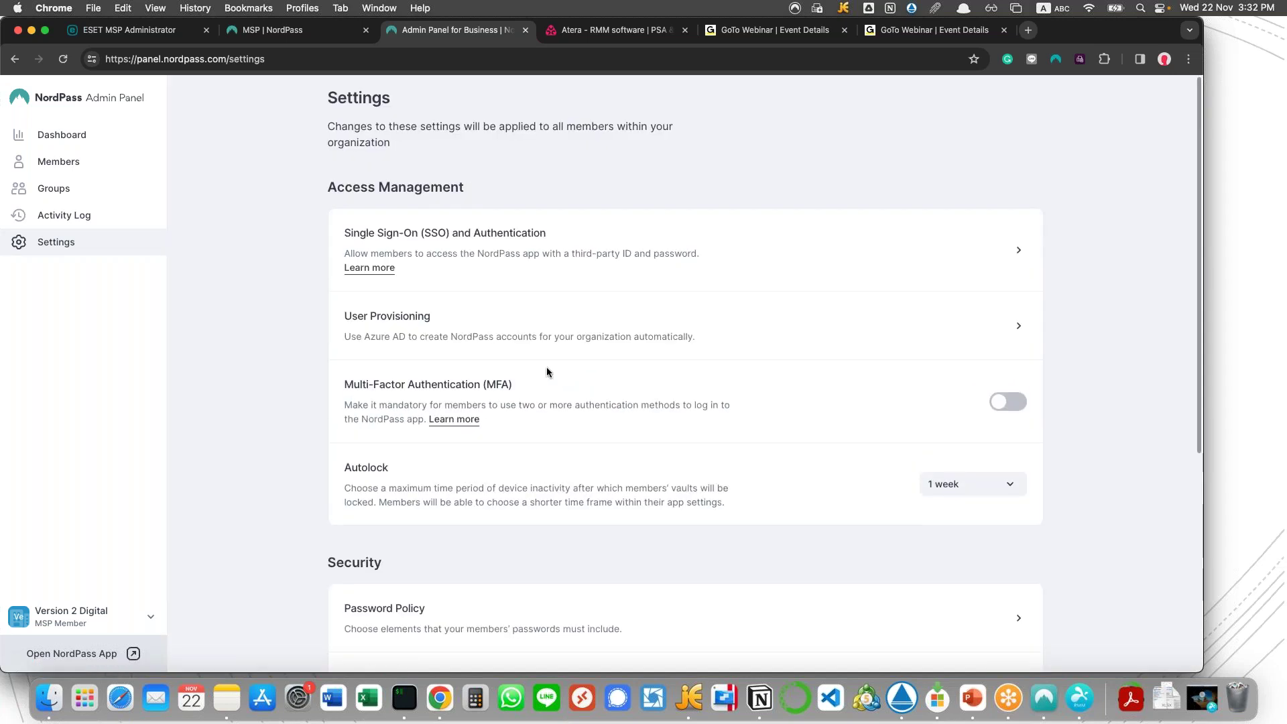
scroll(547, 368, "down", 3)
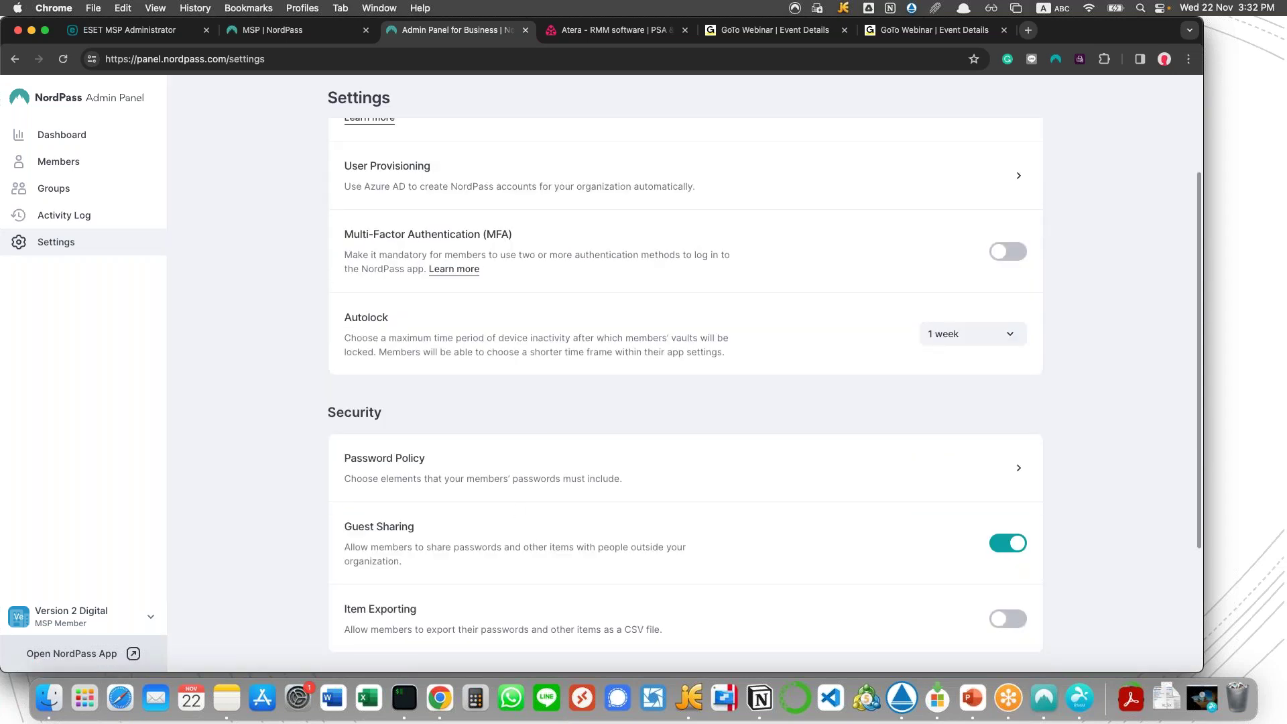
scroll(529, 543, "down", 4)
left_click(502, 293)
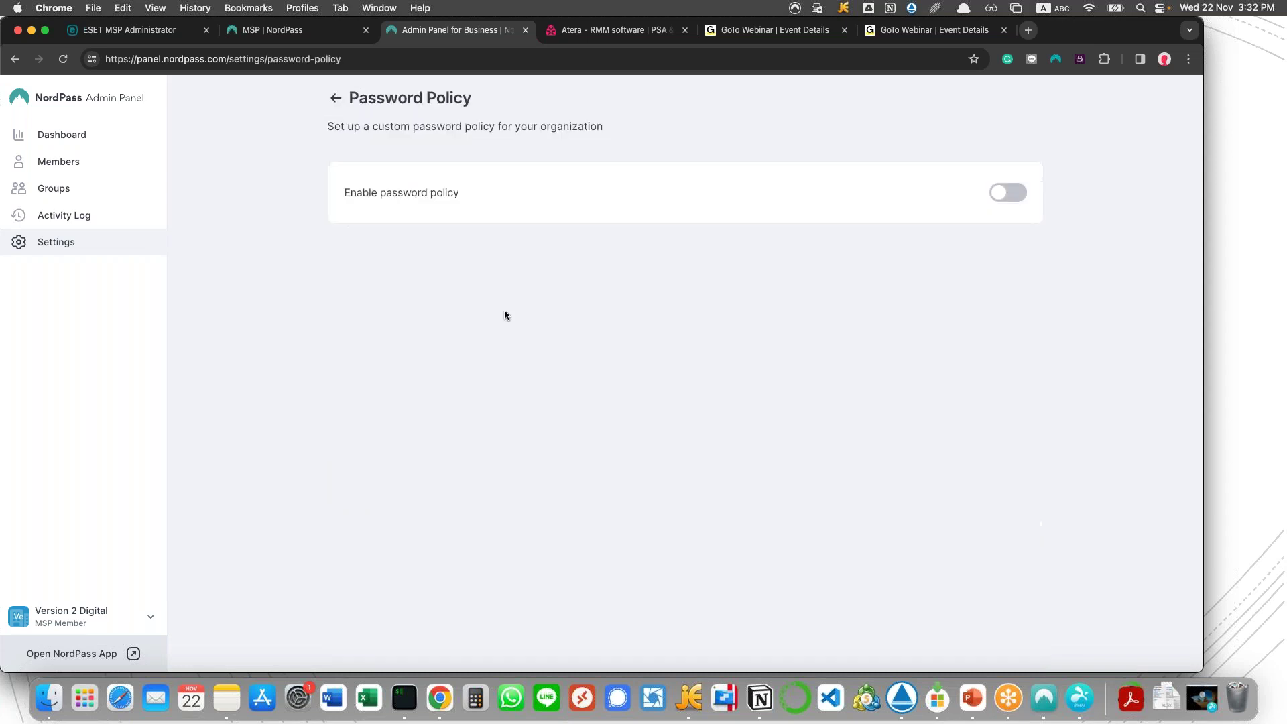
left_click(999, 191)
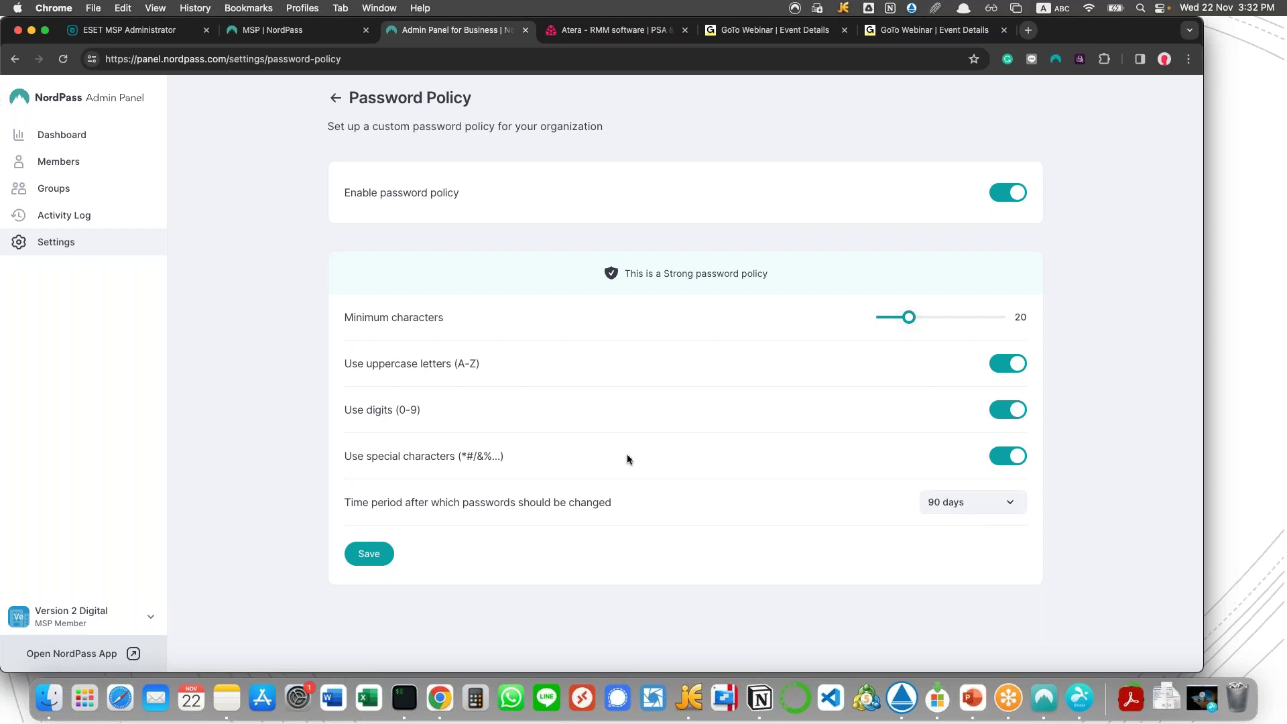
left_click(335, 97)
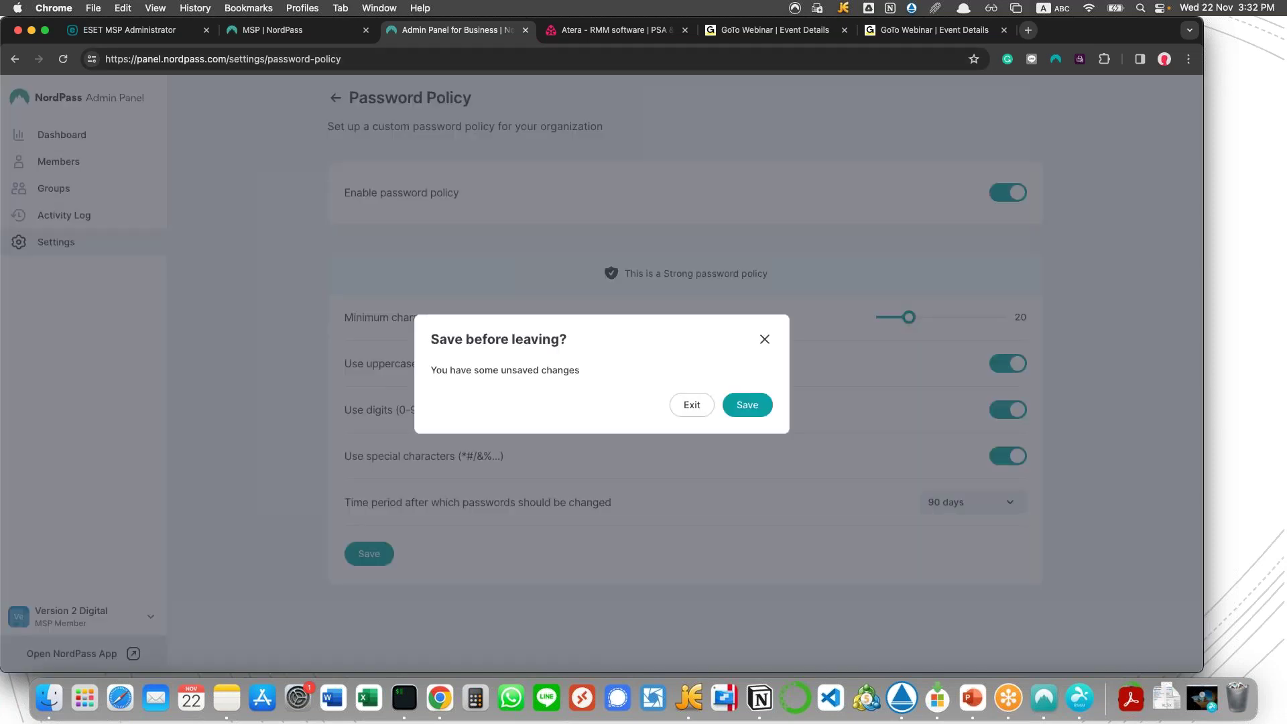
left_click(682, 407)
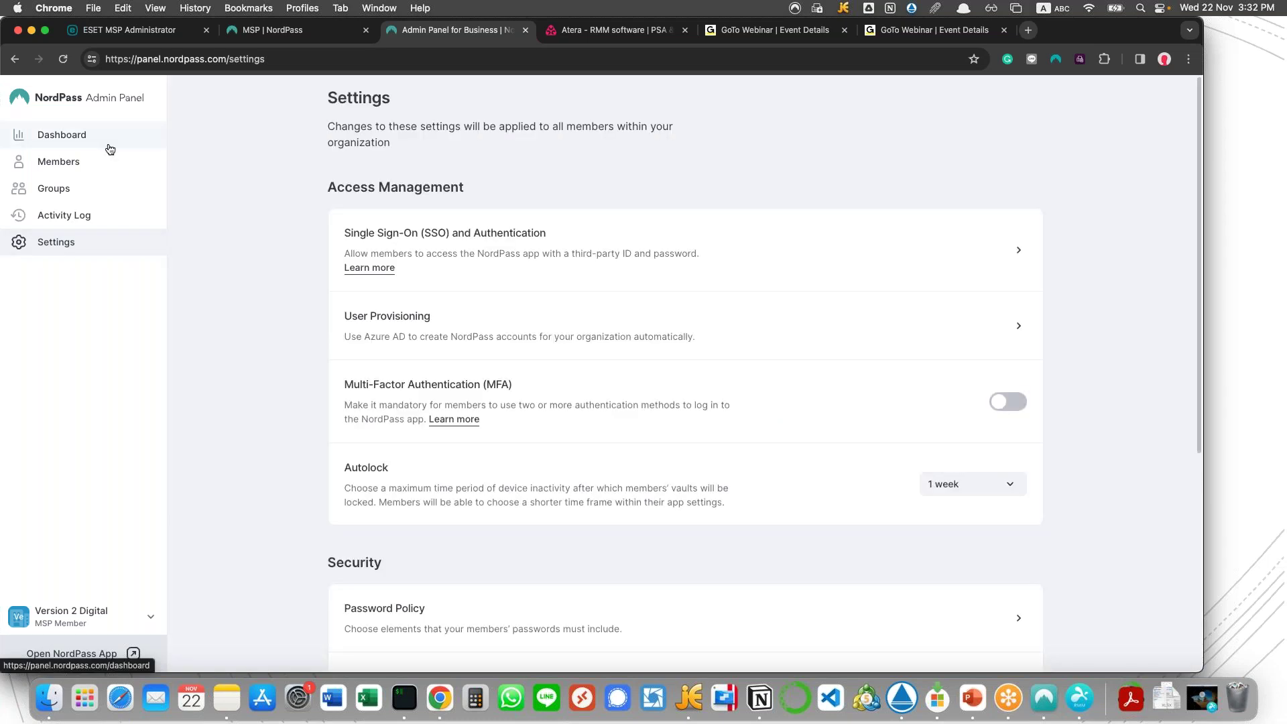
- Open the organization Dashboard and review its member, breach scanner and password health cards (633 of 655 vulnerable)
left_click(103, 141)
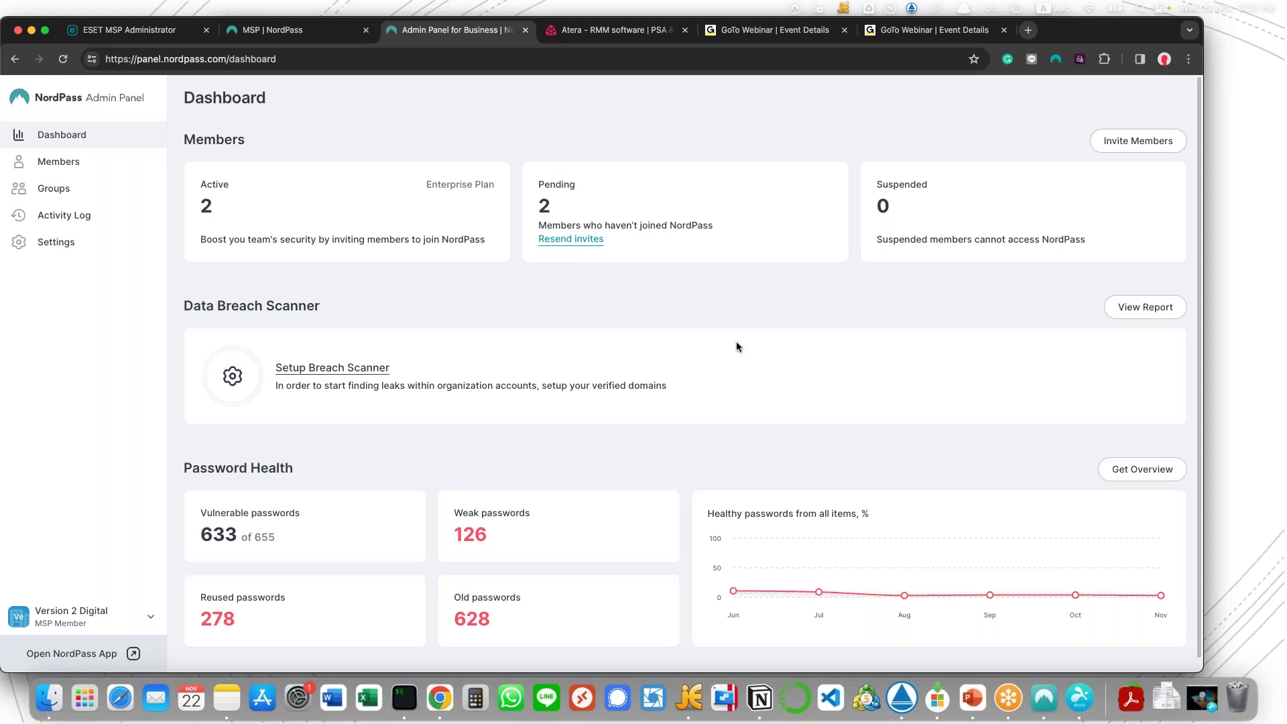
scroll(748, 397, "down", 1)
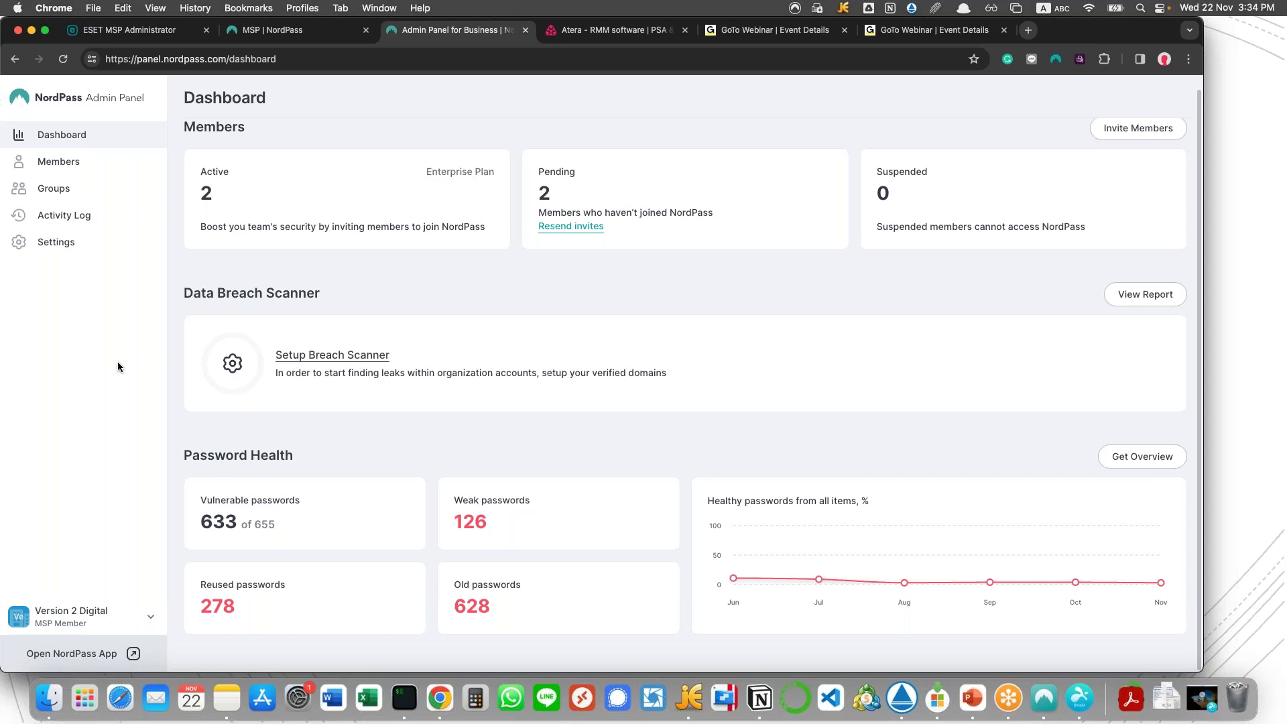
- In the MSP panel, review the Members and Organizations pages, then start a new browser tab
left_click(323, 33)
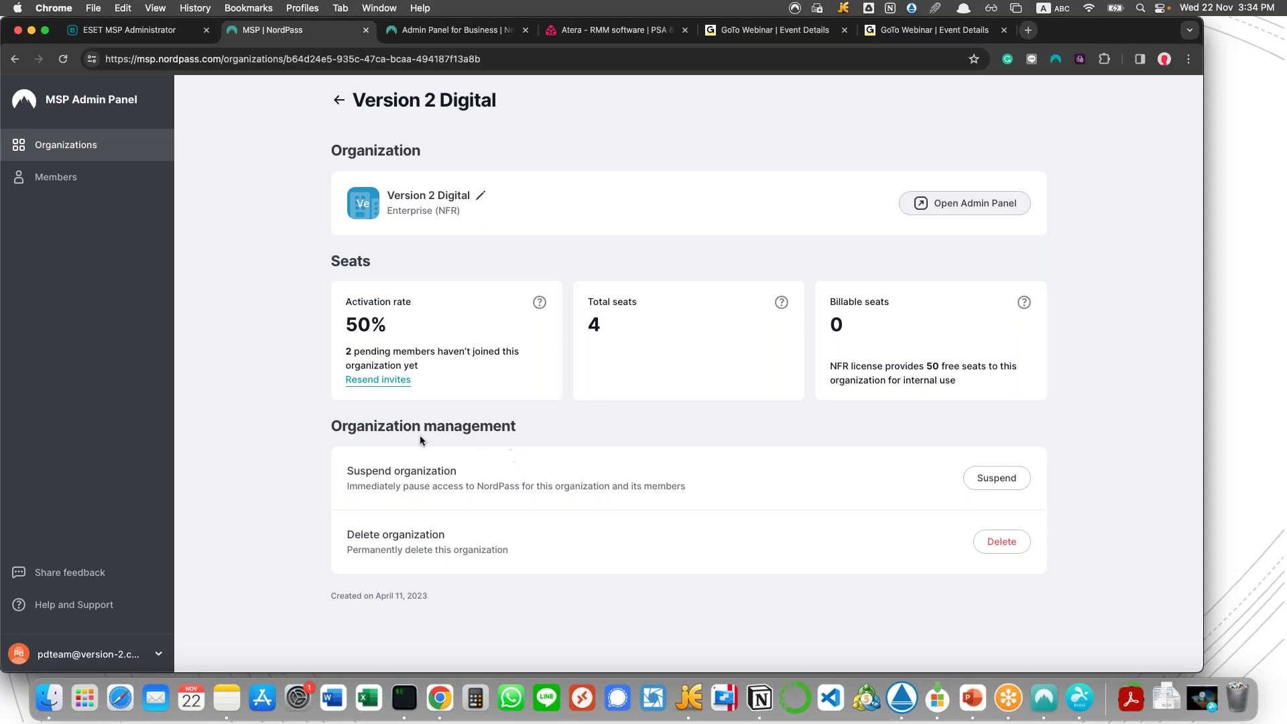
left_click(71, 177)
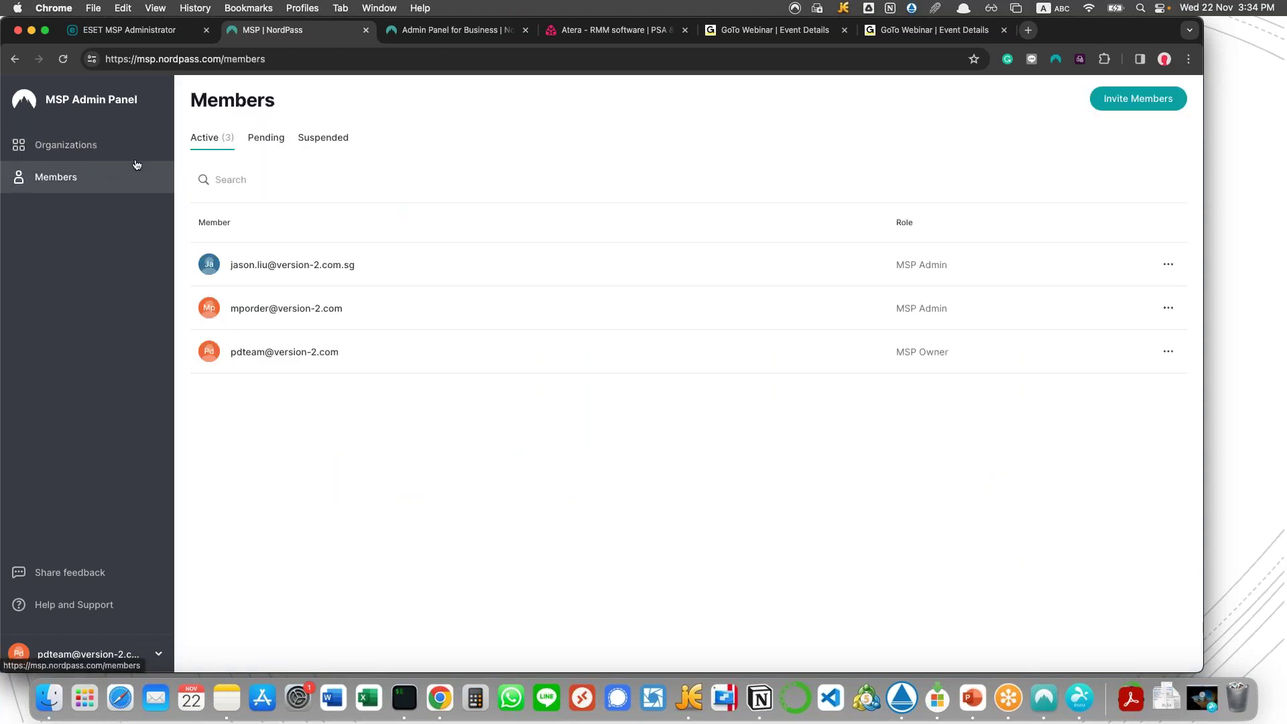
left_click(118, 149)
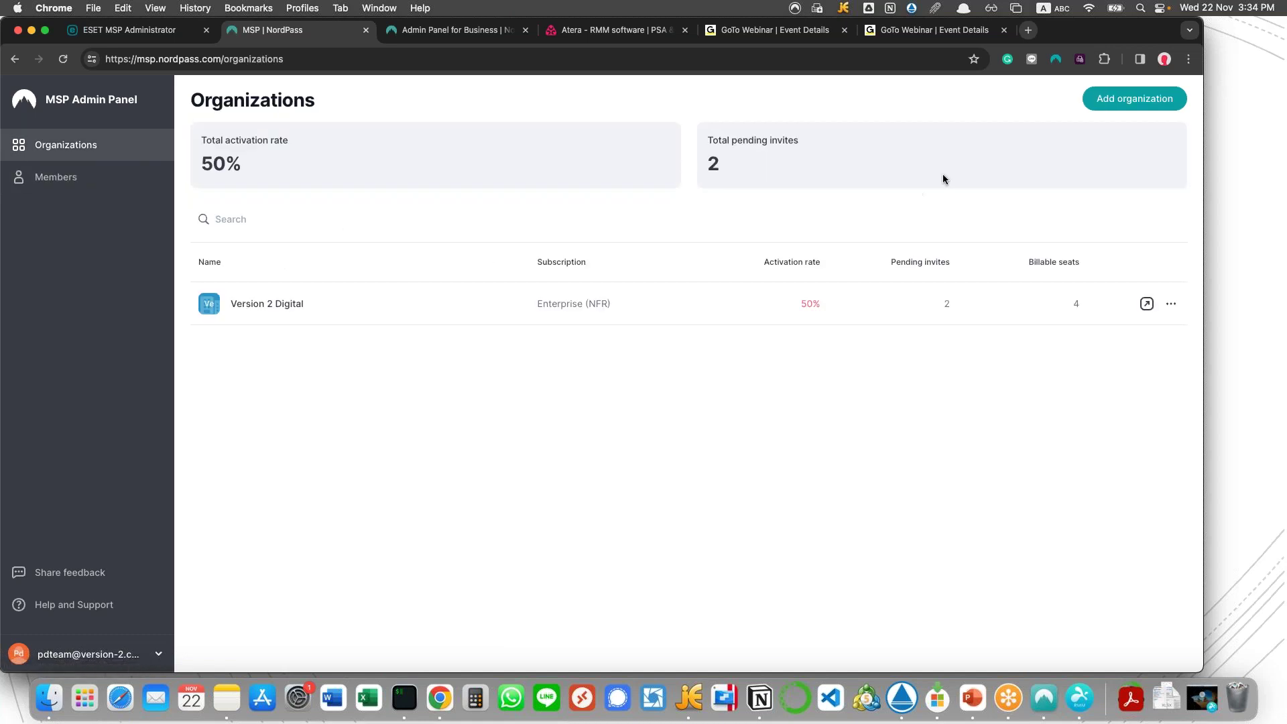
left_click(1029, 29)
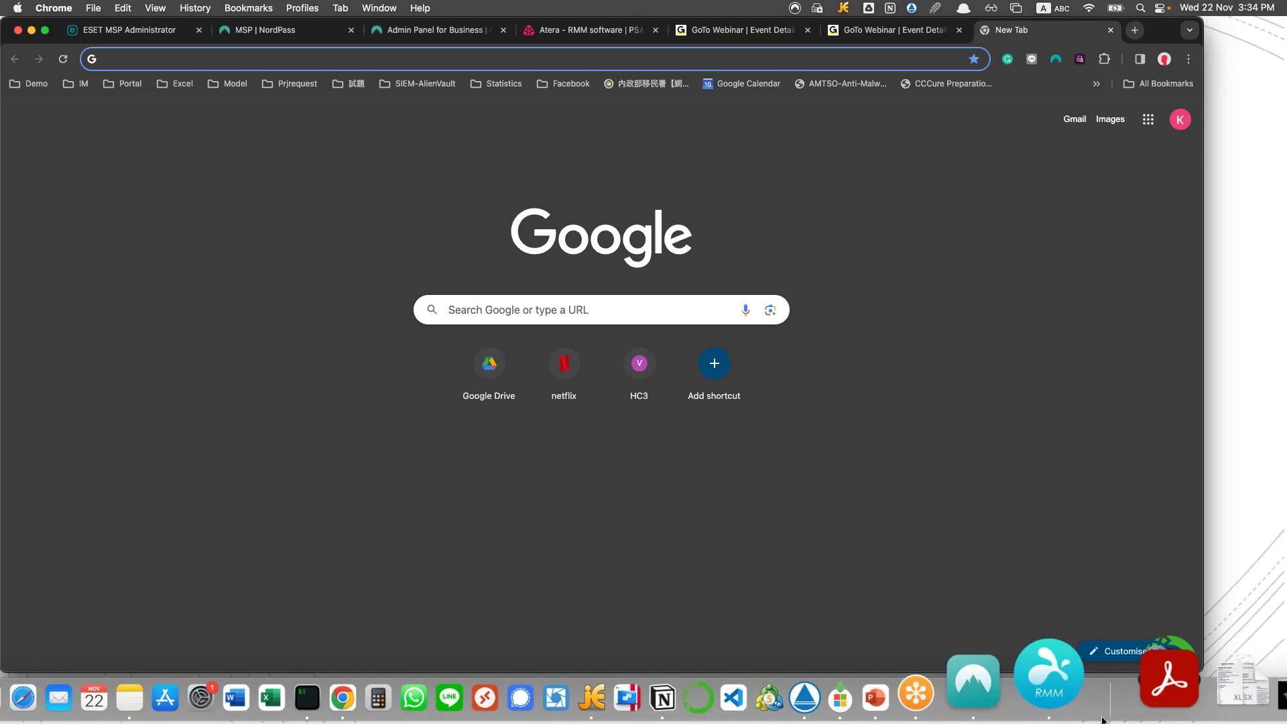
- Search NordPass for 'nordl', open the NordLayer CP entry and launch its website
left_click(1042, 674)
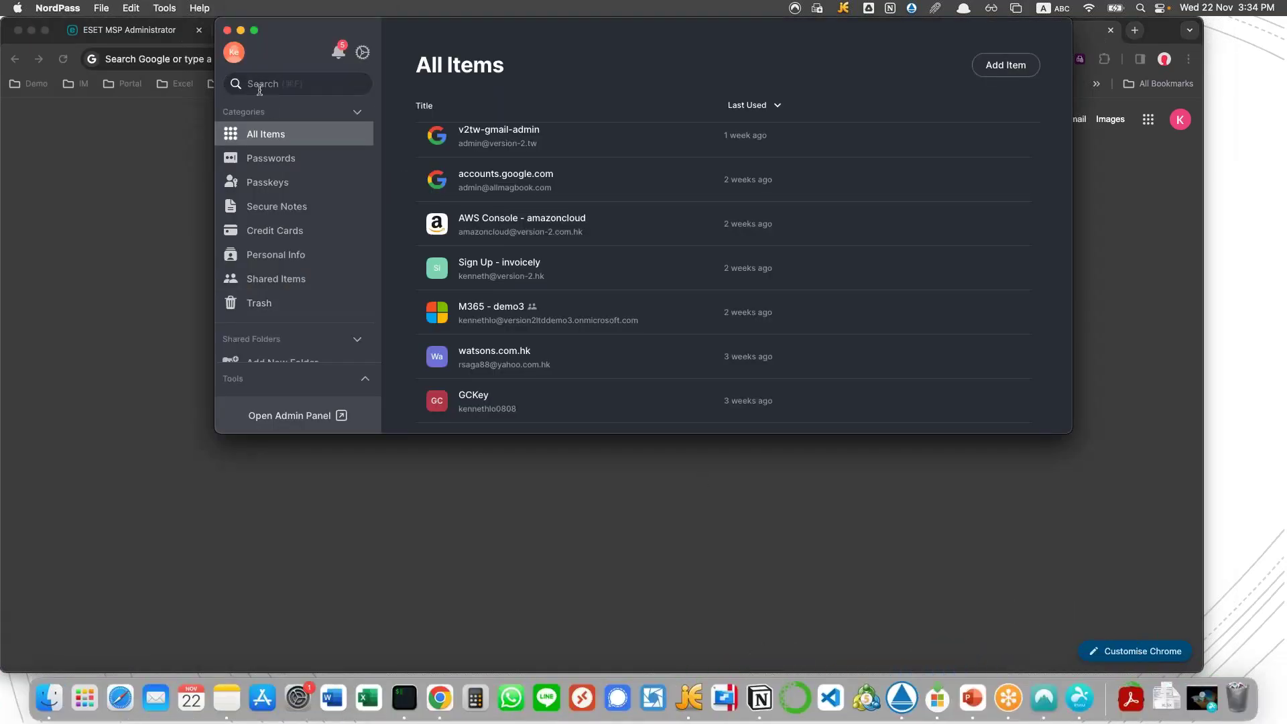
type("nordly")
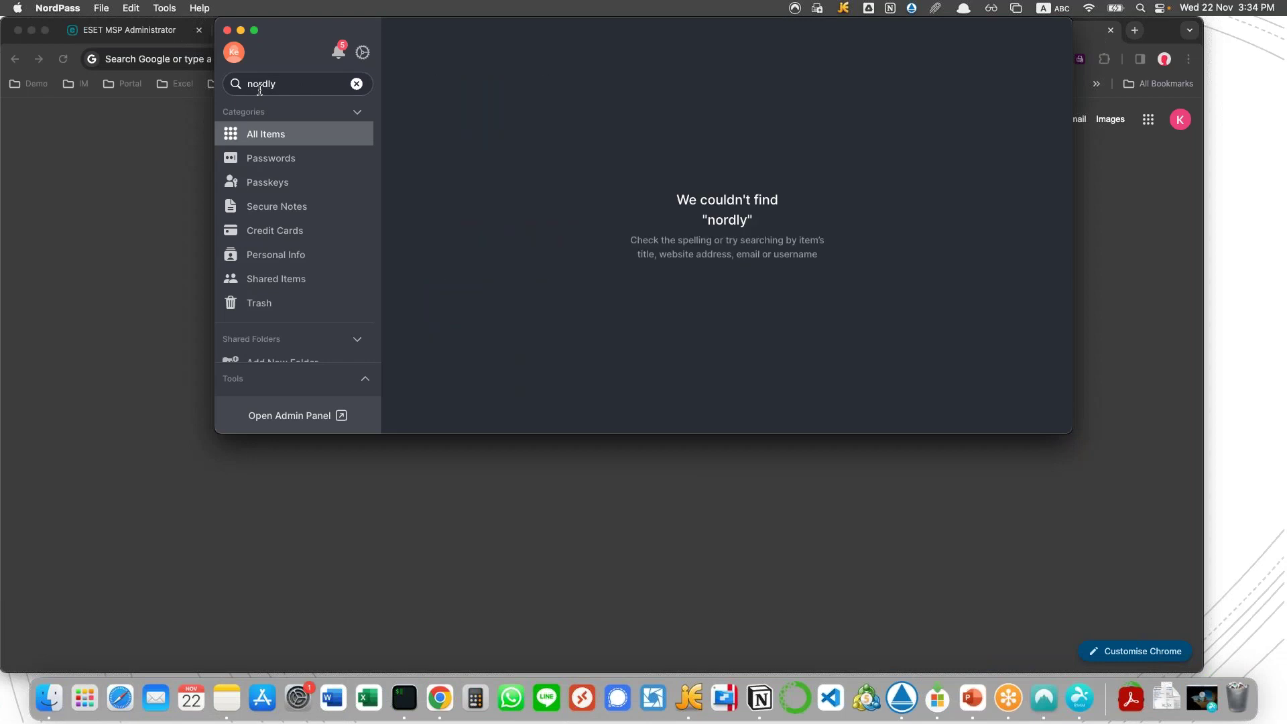
key("BackSpace")
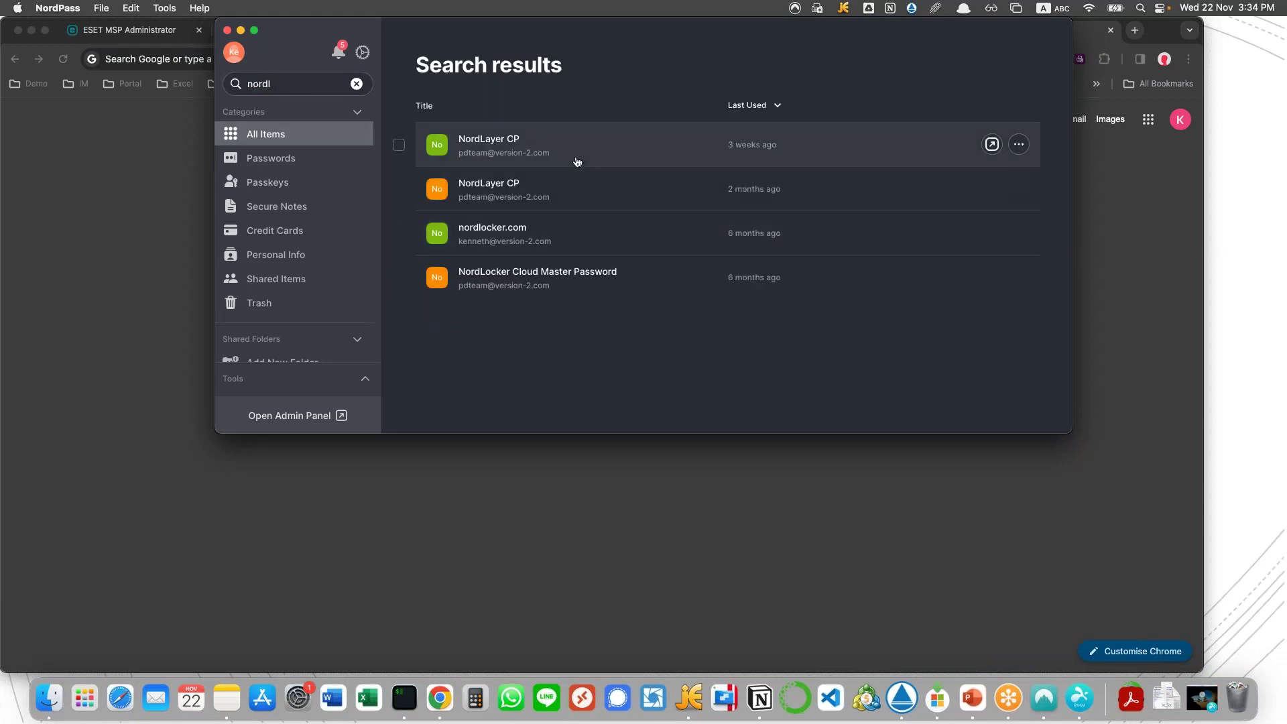
left_click(577, 161)
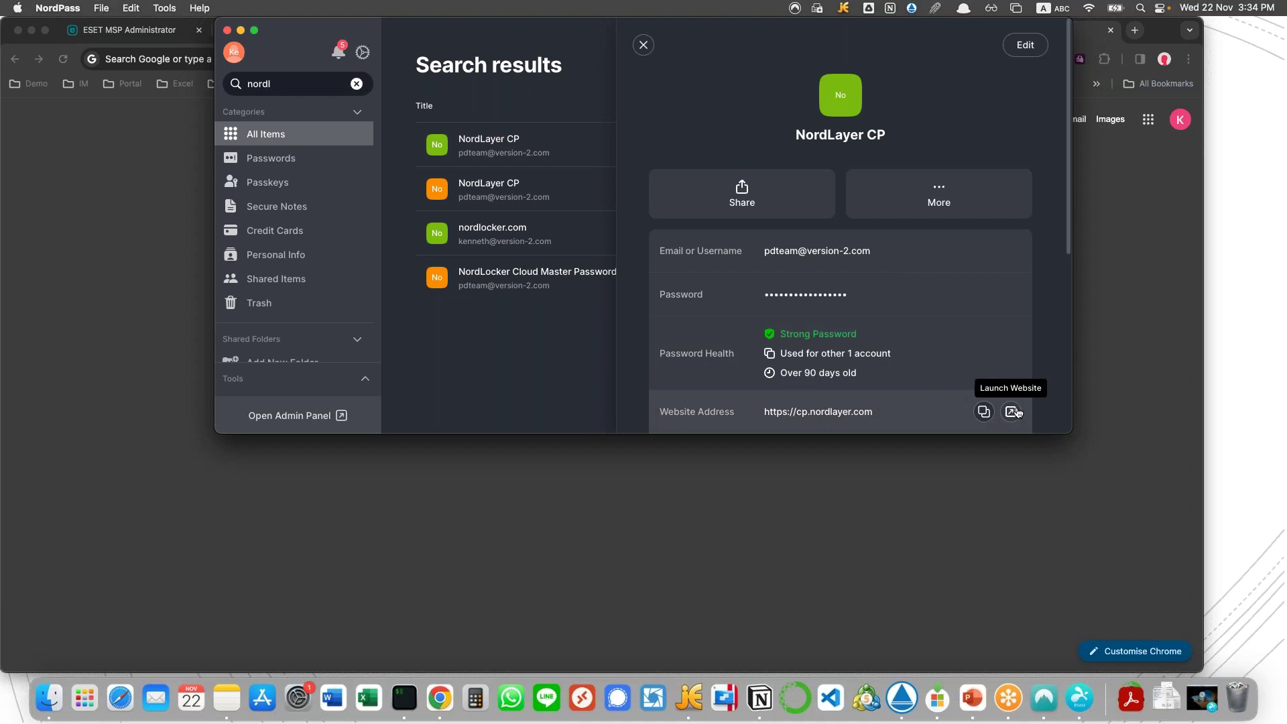
left_click(1012, 411)
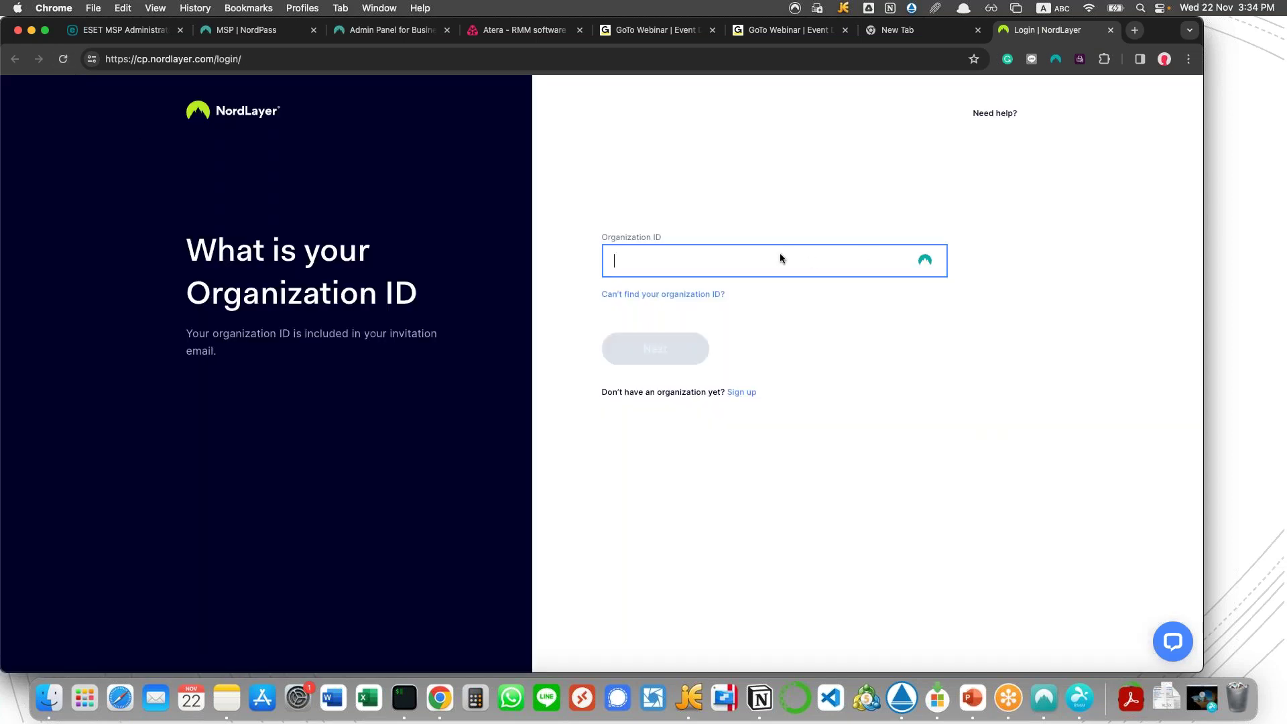
- Enter the organization ID on the NordLayer login page and submit it
type("v")
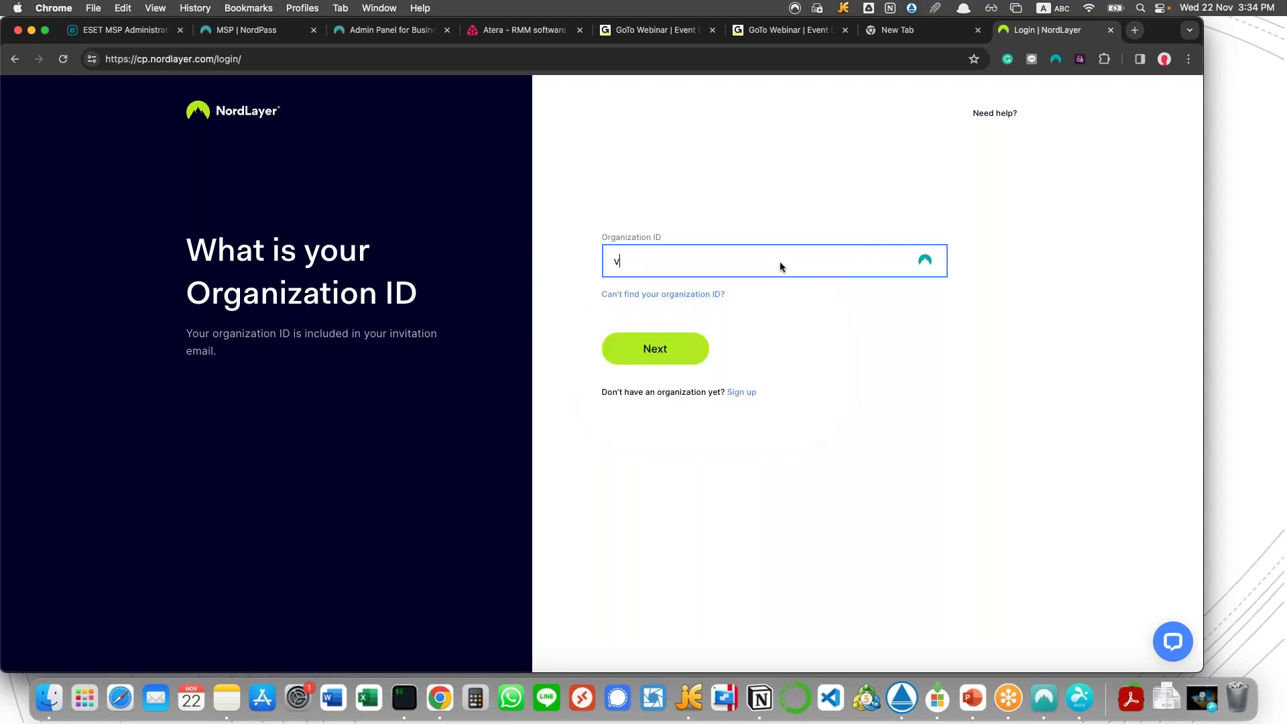
type("ersion2digt")
key("BackSpace")
type("ital_nfr")
left_click(701, 350)
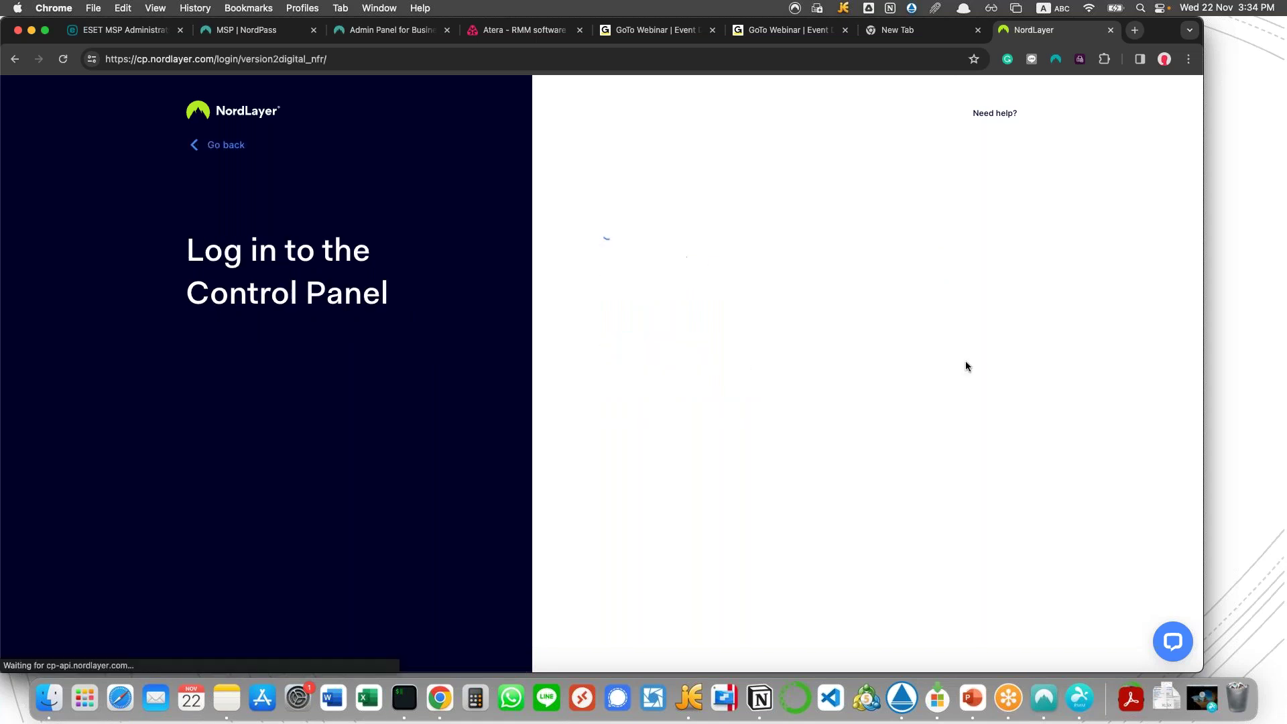
- Autofill the saved NordLayer CP credentials, dismiss the reused-password warning and enter the two-factor code
left_click(932, 264)
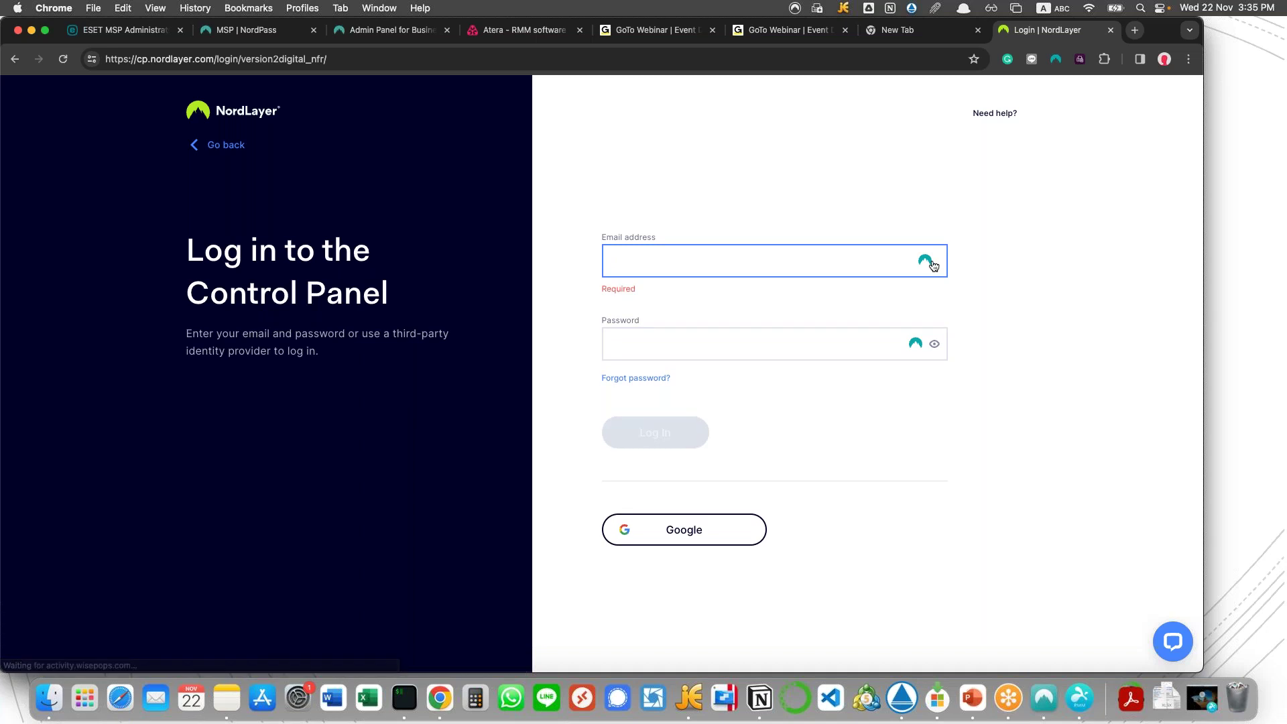
left_click(722, 339)
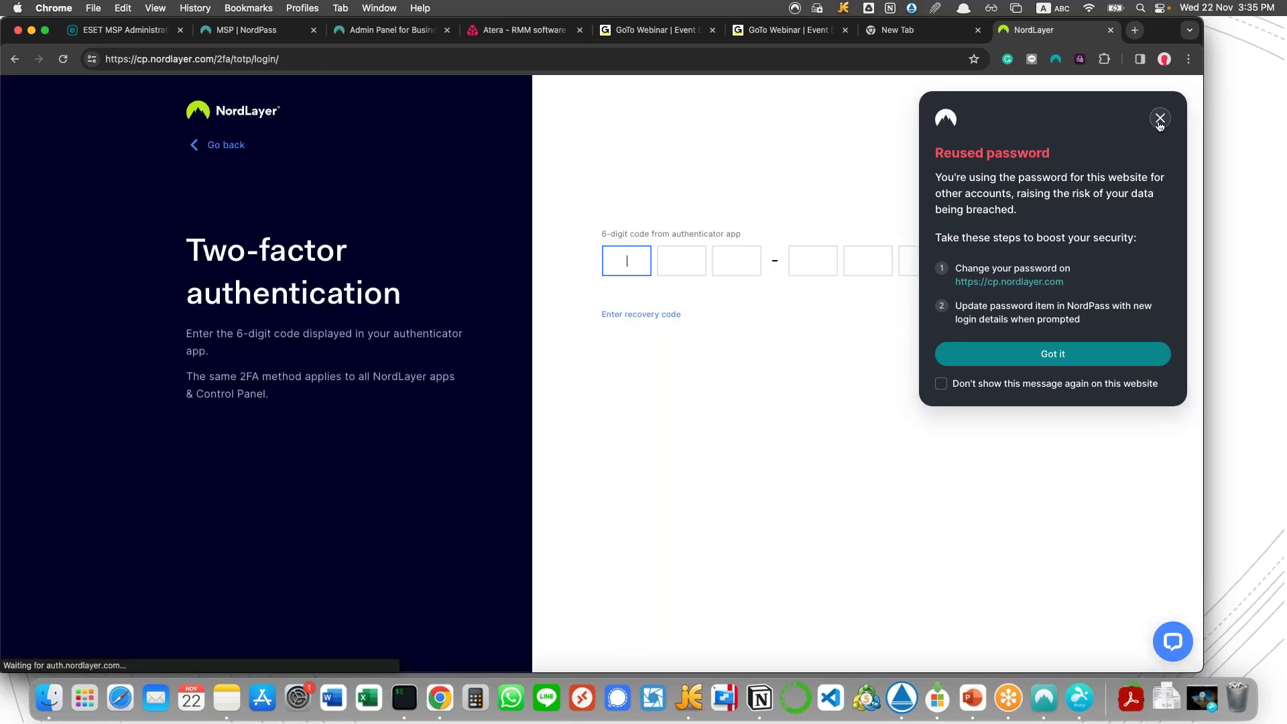
left_click(1160, 118)
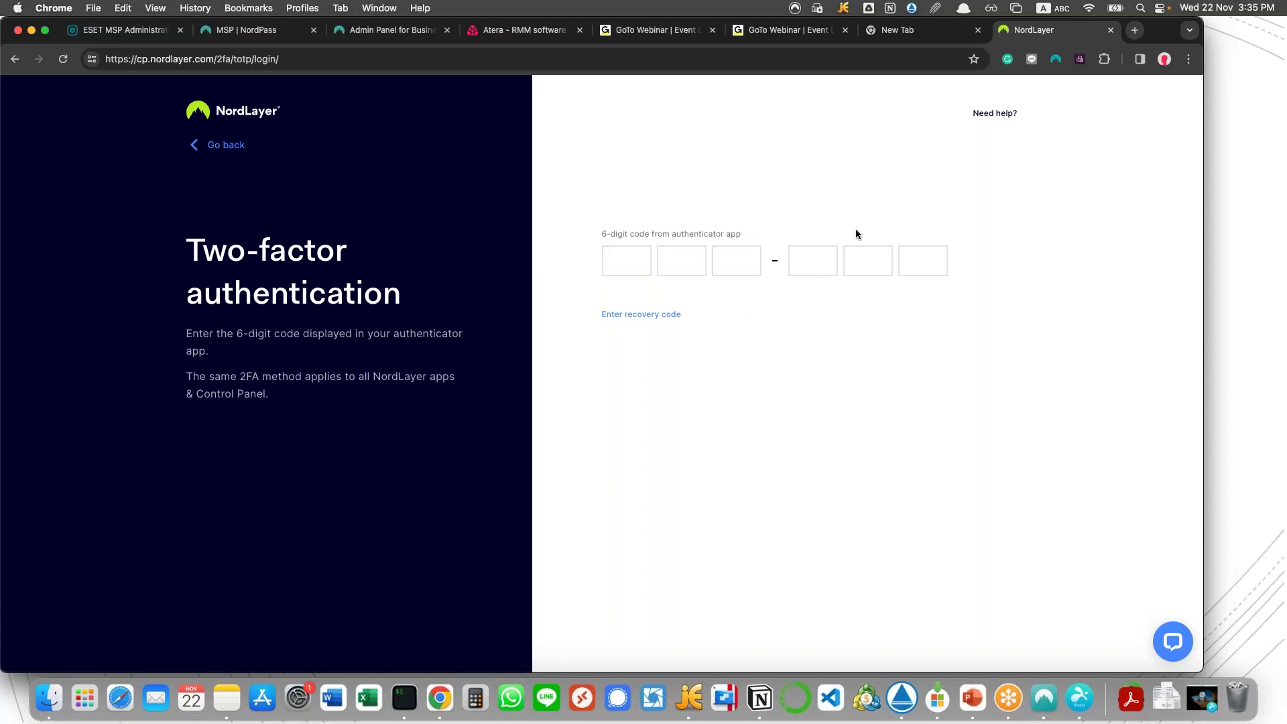
left_click(618, 253)
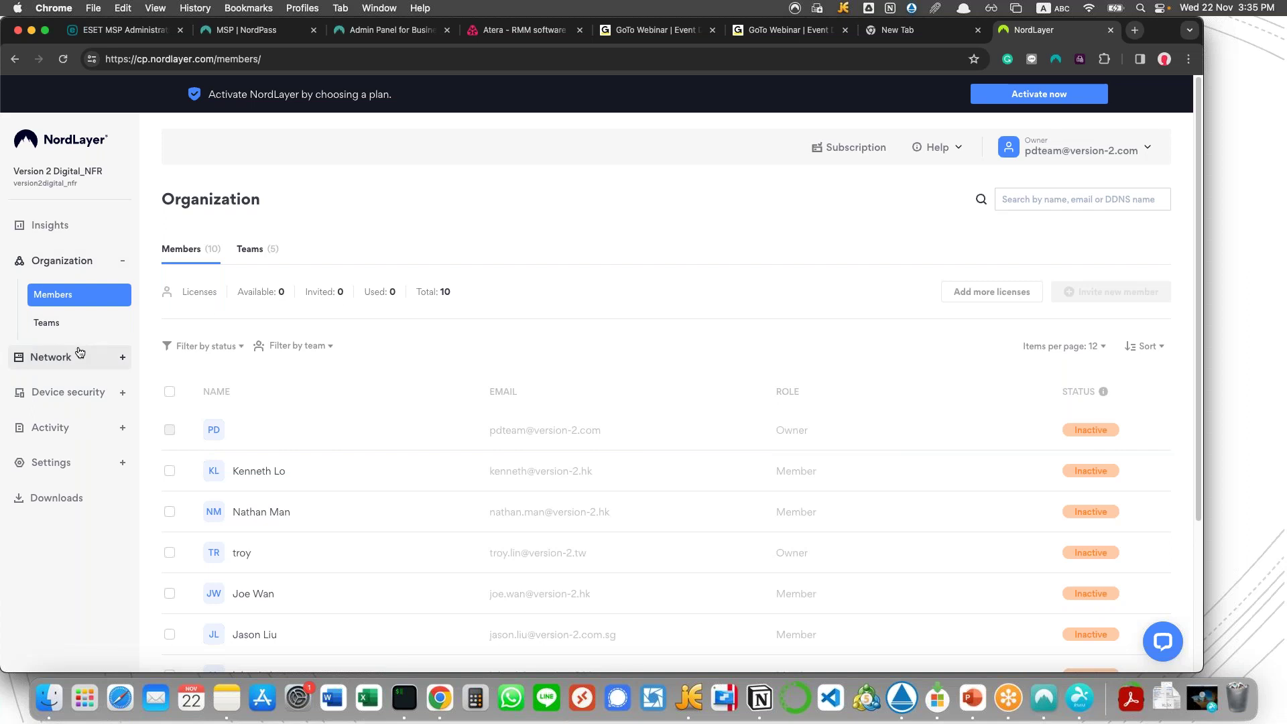
- Browse the Teams list, then the Network gateways and dedicated servers
left_click(72, 323)
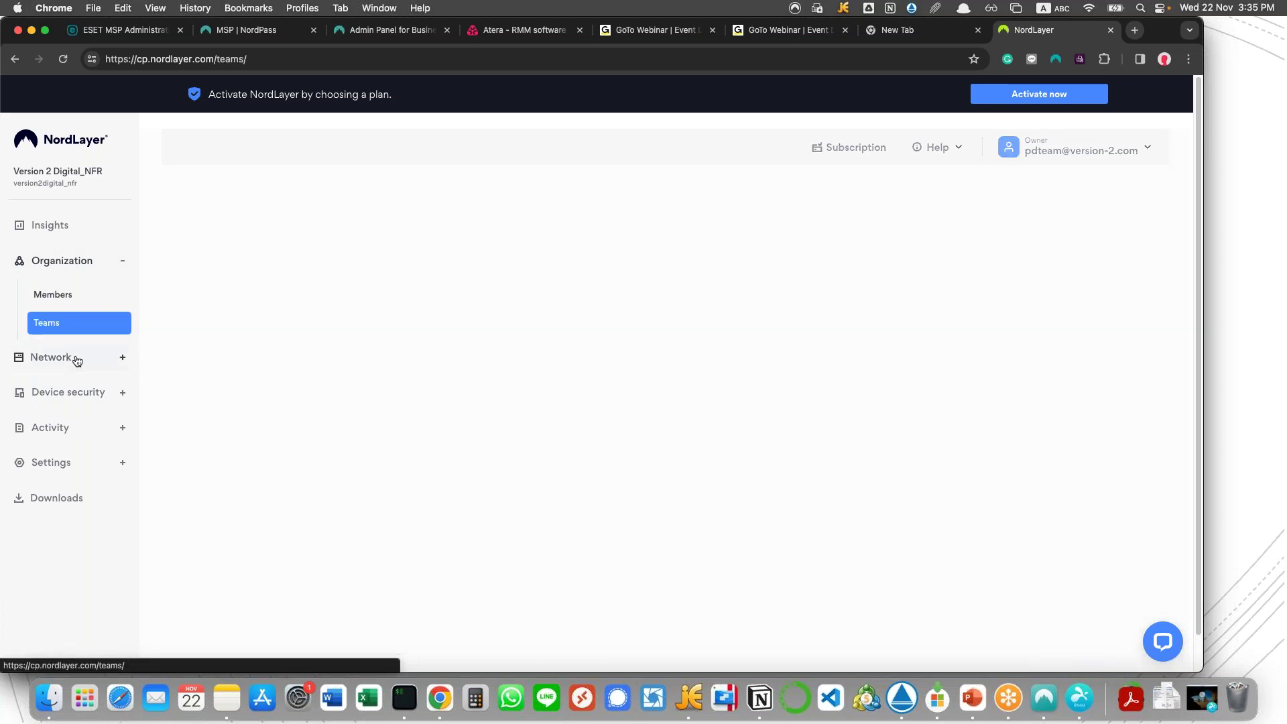
left_click(71, 358)
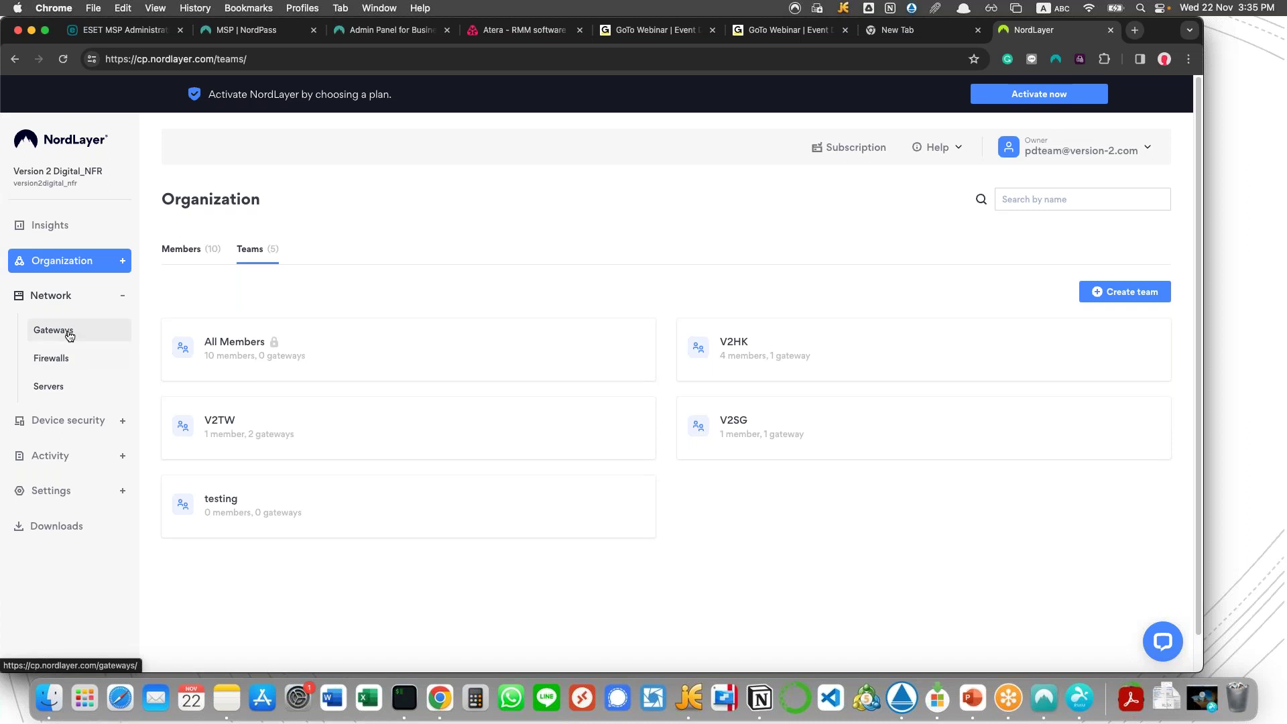
left_click(53, 330)
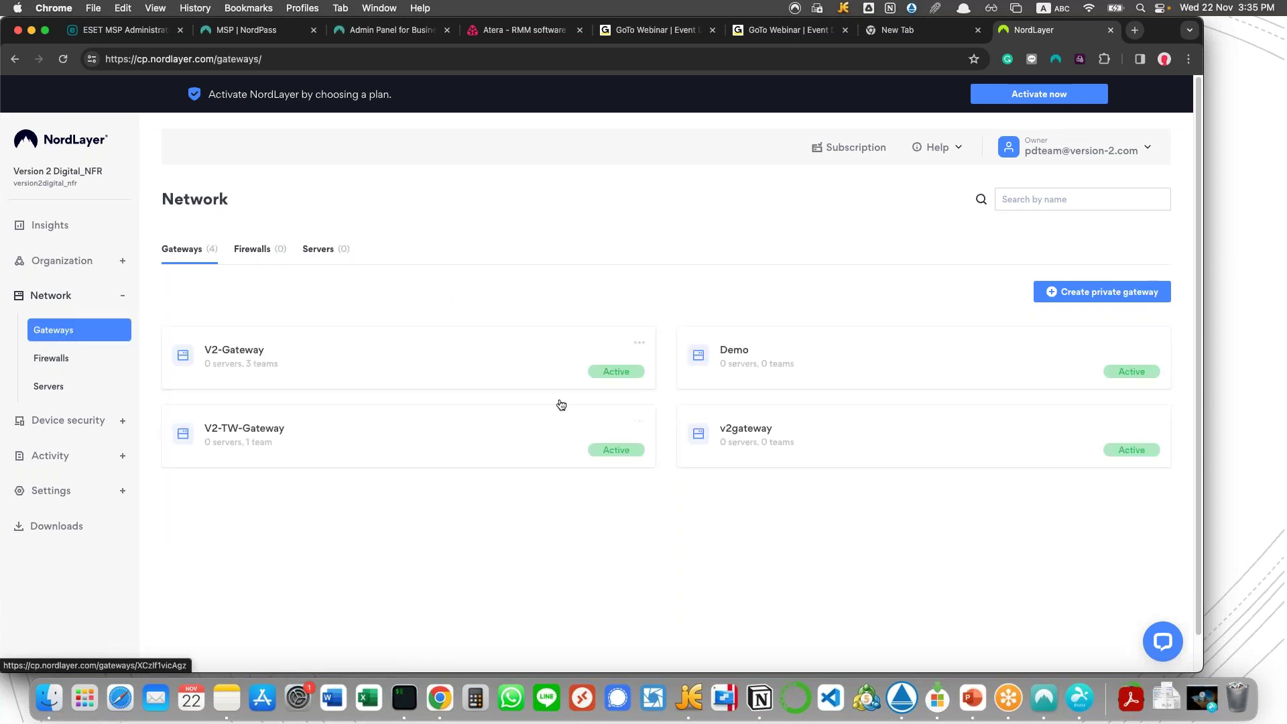
left_click(319, 249)
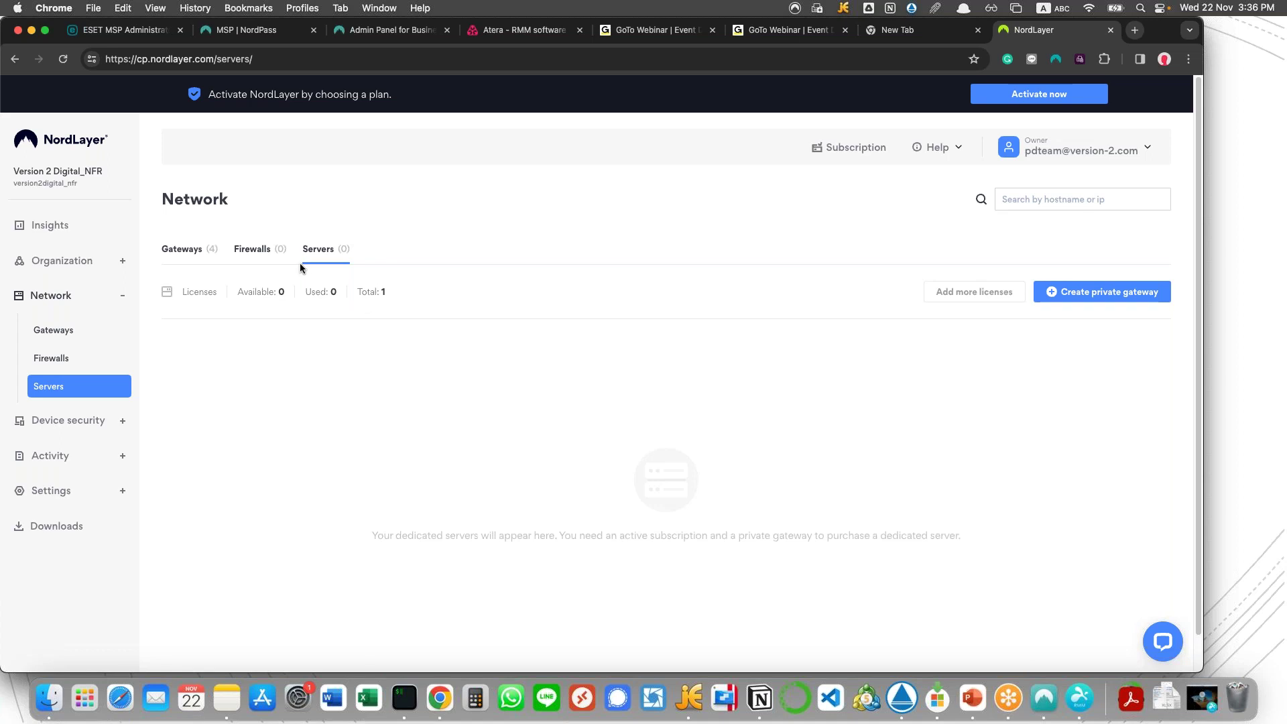
left_click(197, 261)
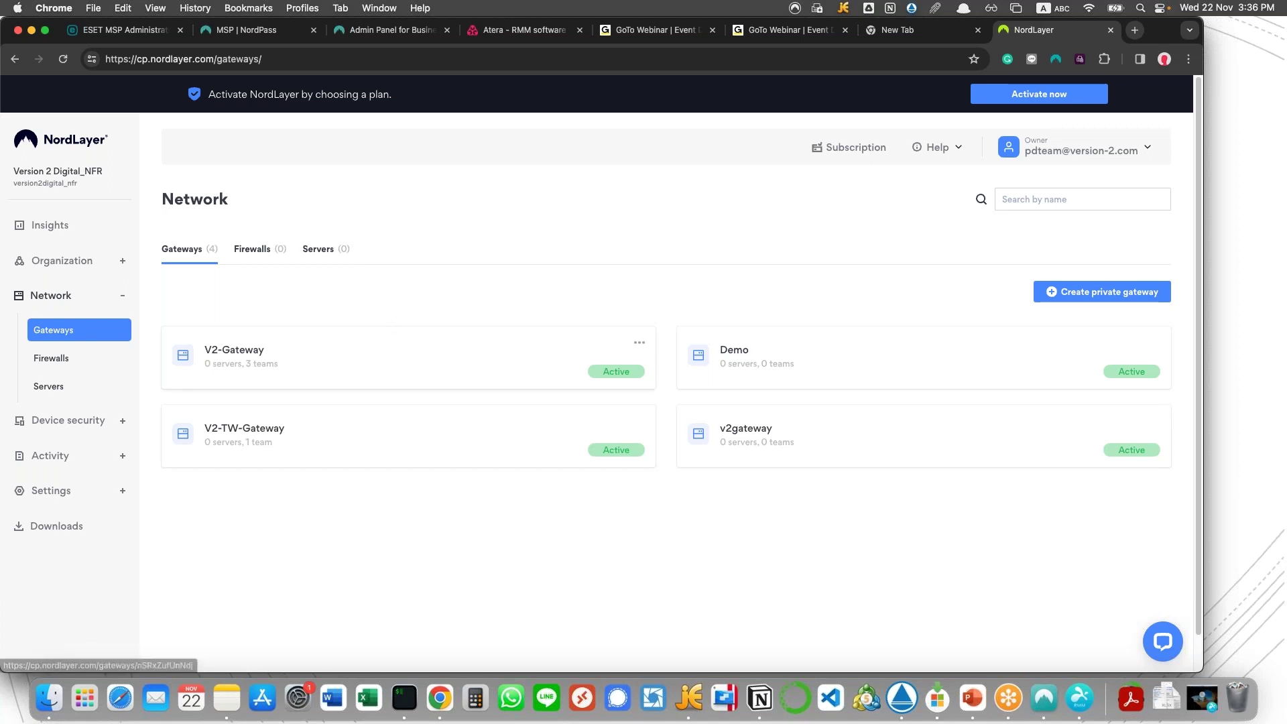
- View the Device security profiles, then open Settings > Security configurations
left_click(68, 420)
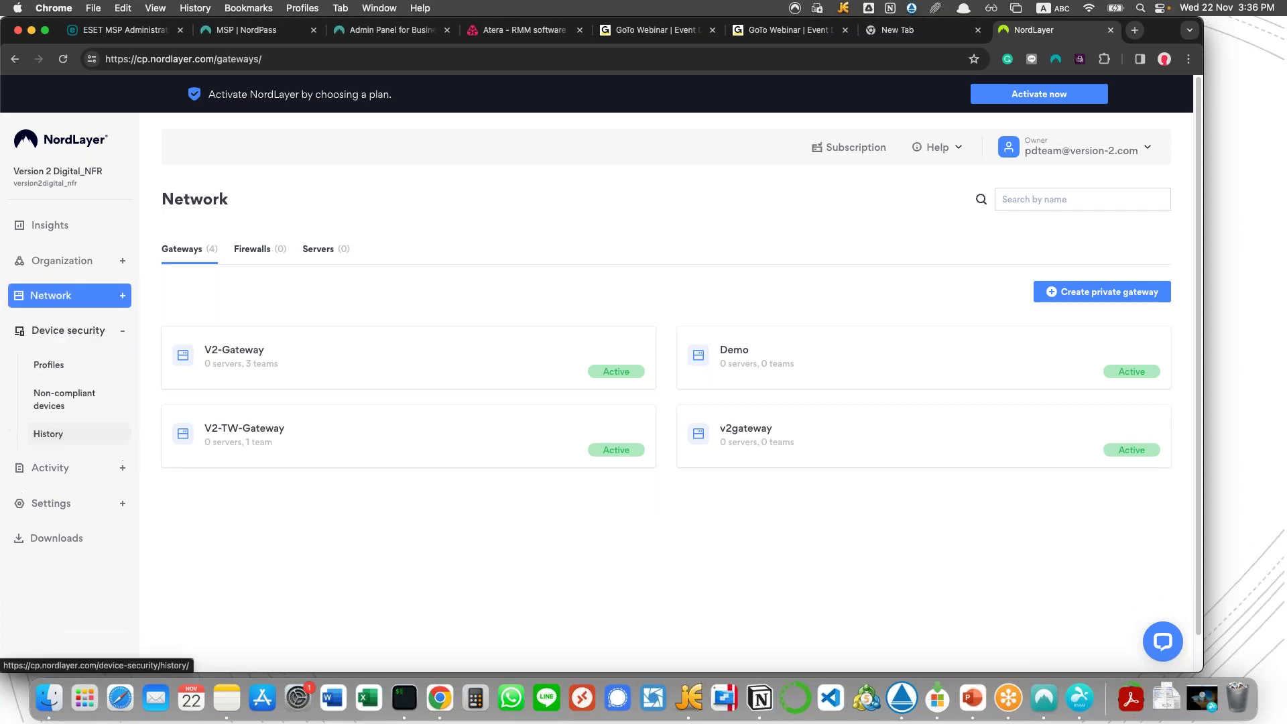
left_click(82, 375)
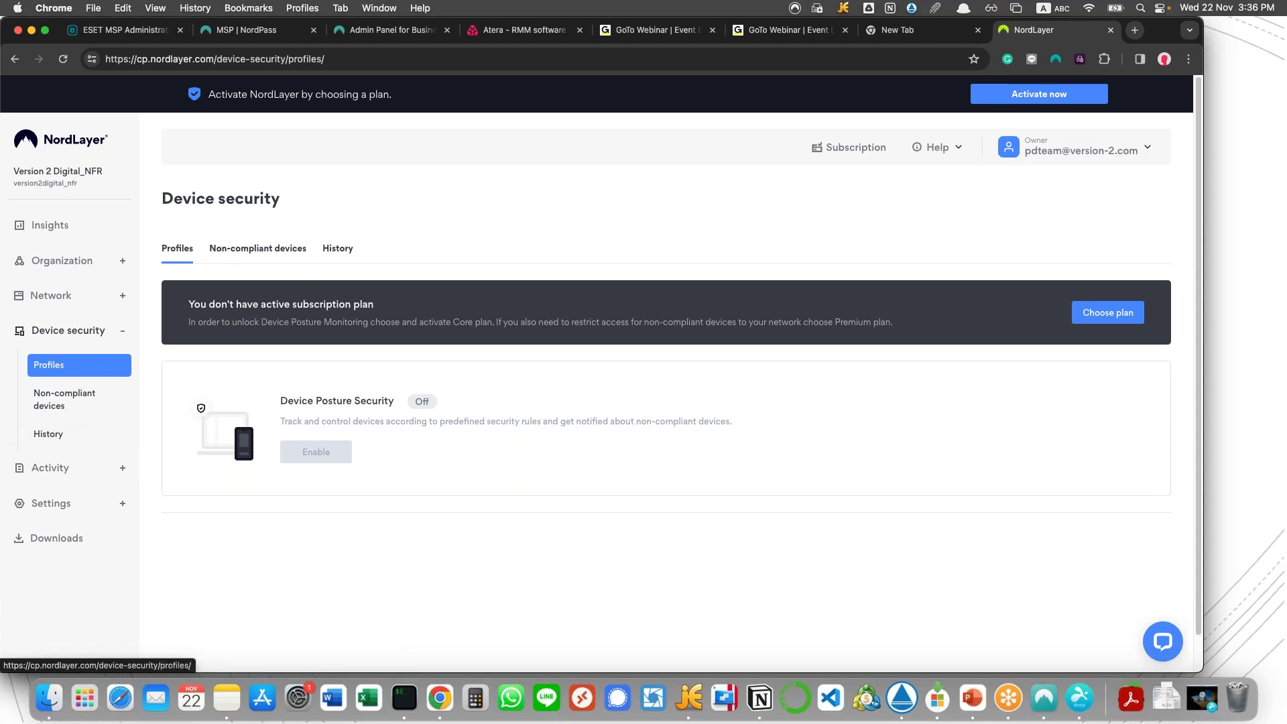
left_click(78, 472)
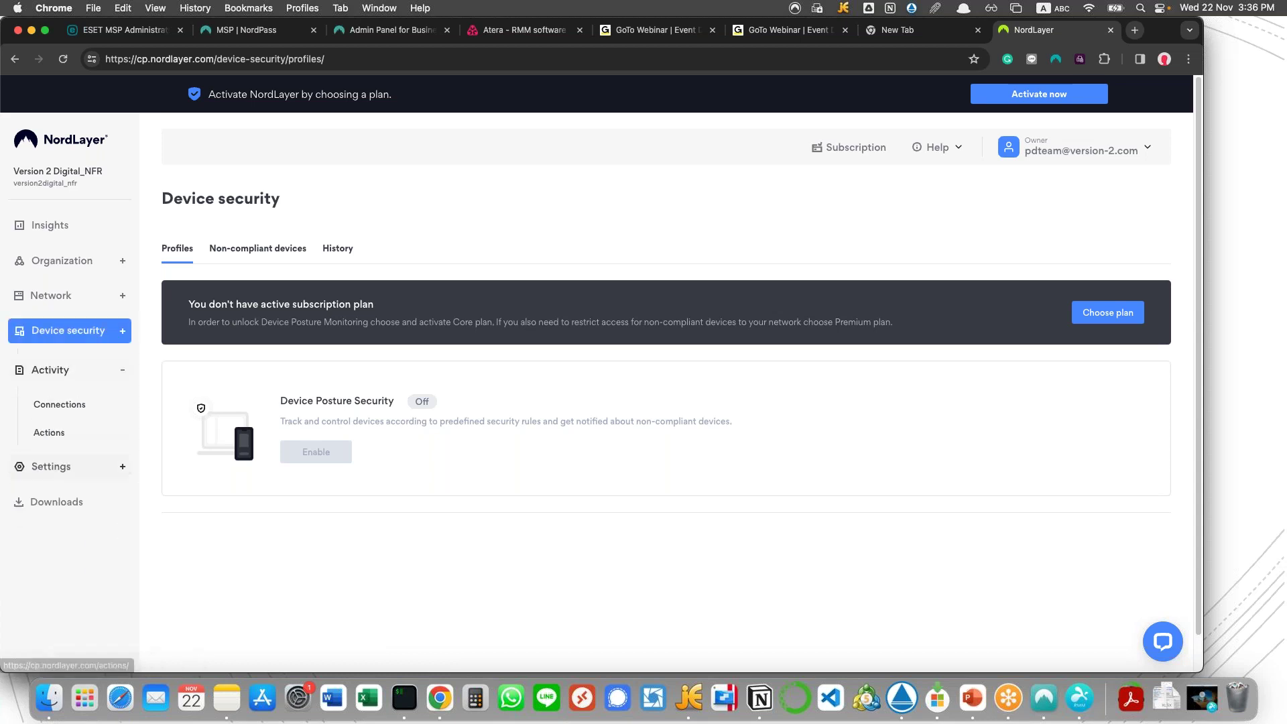
left_click(94, 466)
left_click(95, 480)
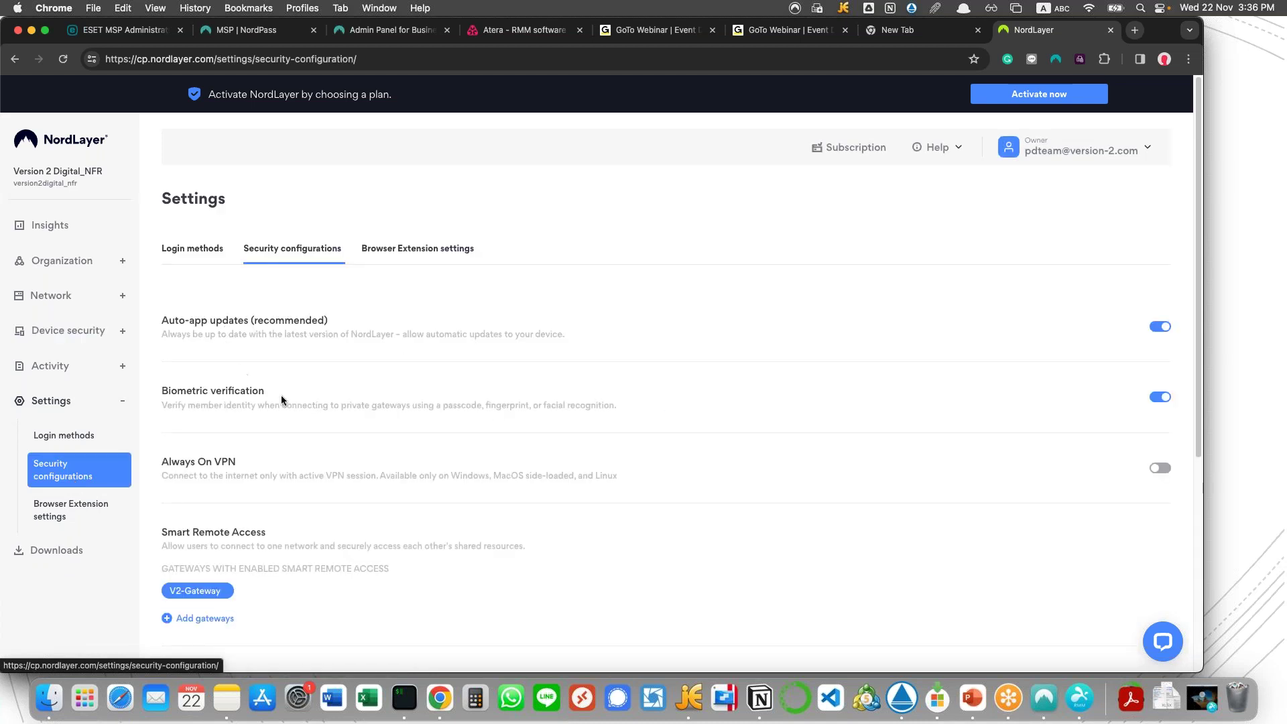
- Scroll through the Security configurations page to review its settings
scroll(466, 428, "down", 2)
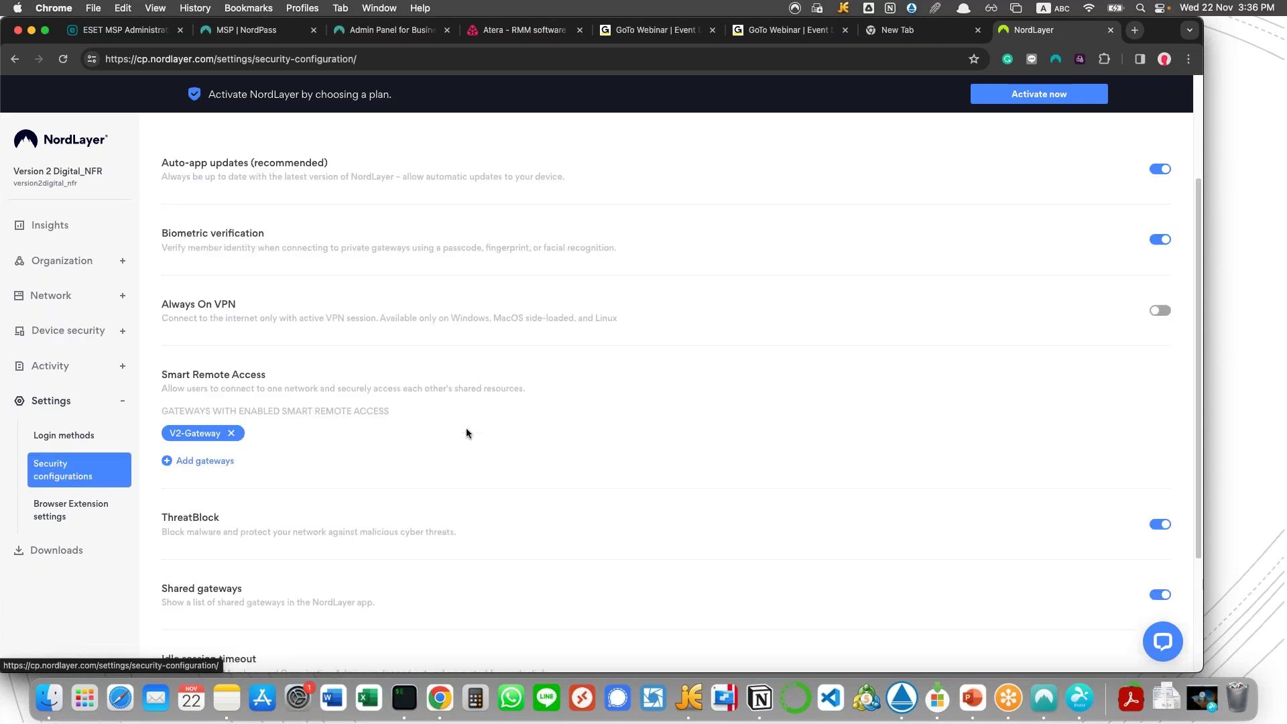
scroll(380, 378, "down", 5)
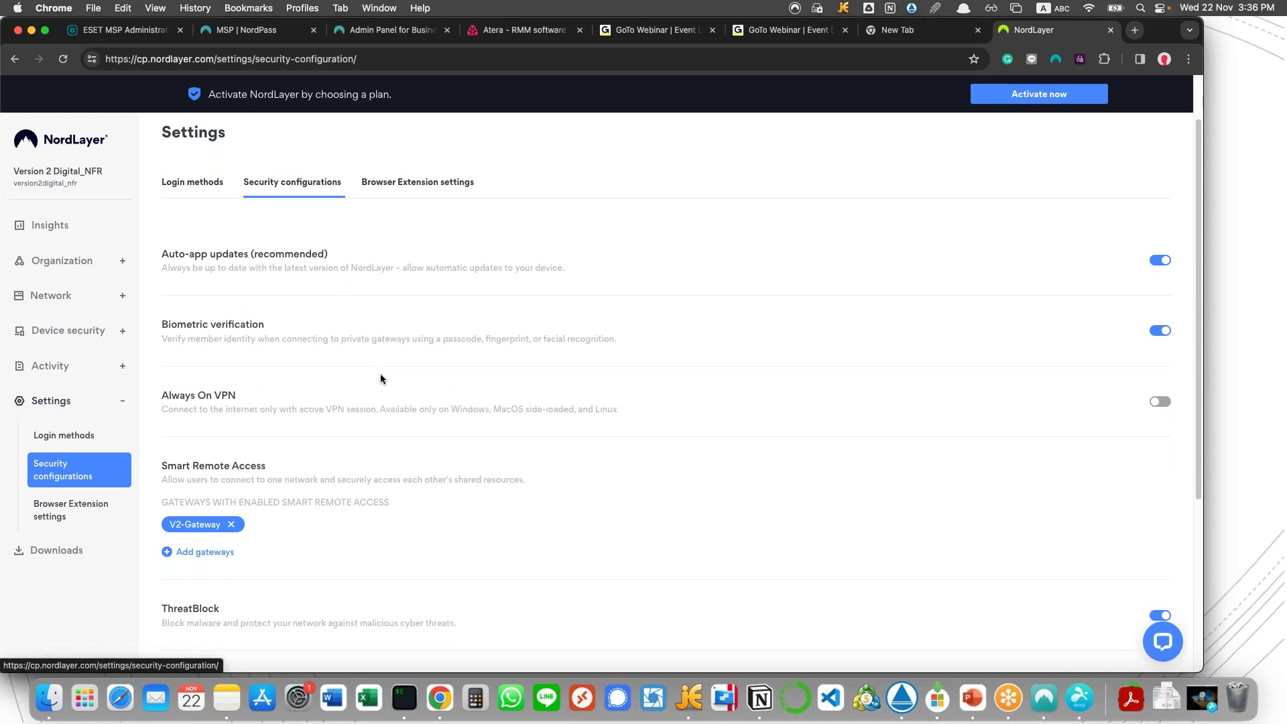
scroll(380, 378, "down", 2)
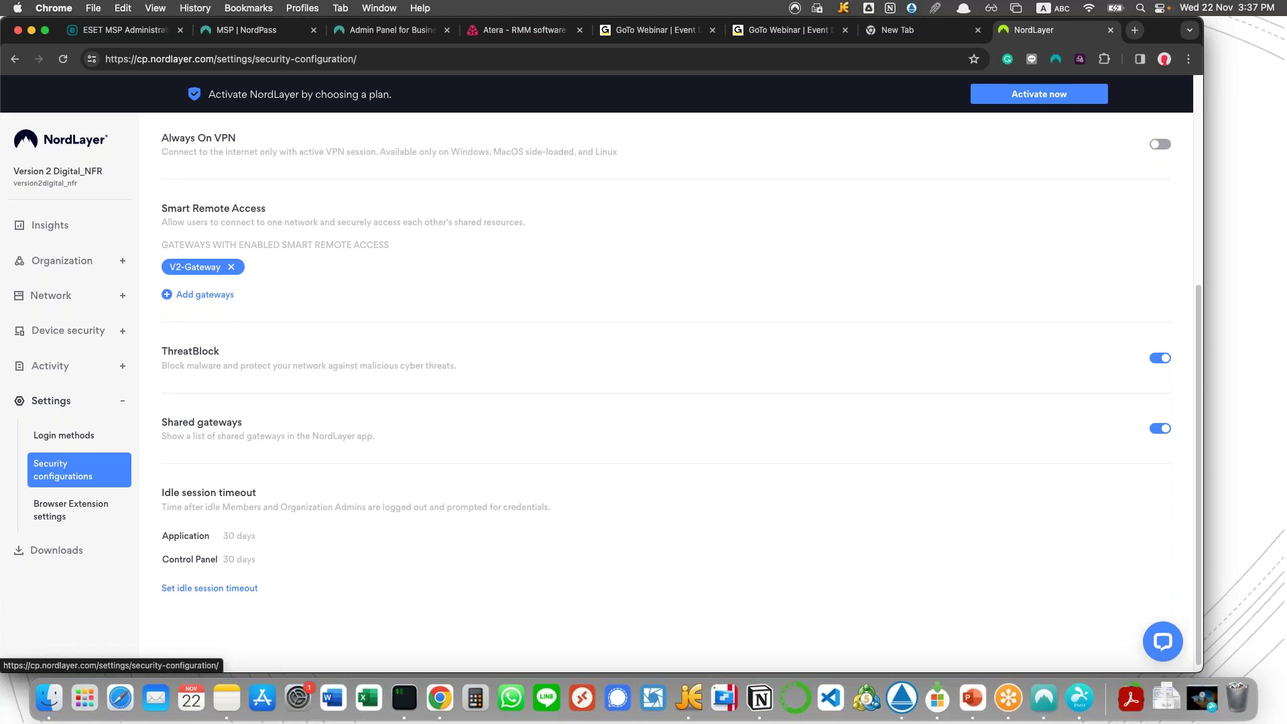
scroll(297, 561, "up", 5)
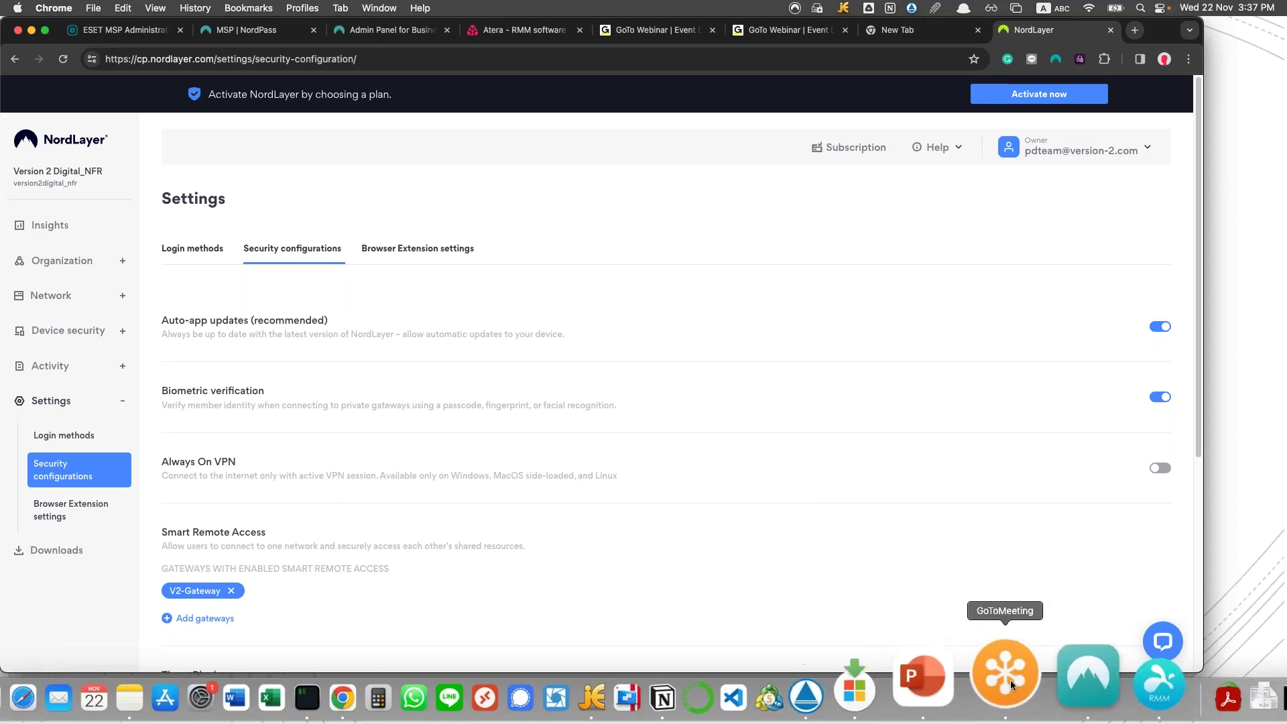
- Switch to the PowerPoint slideshow and advance past Conclusion to the Thank You slide
left_click(1011, 680)
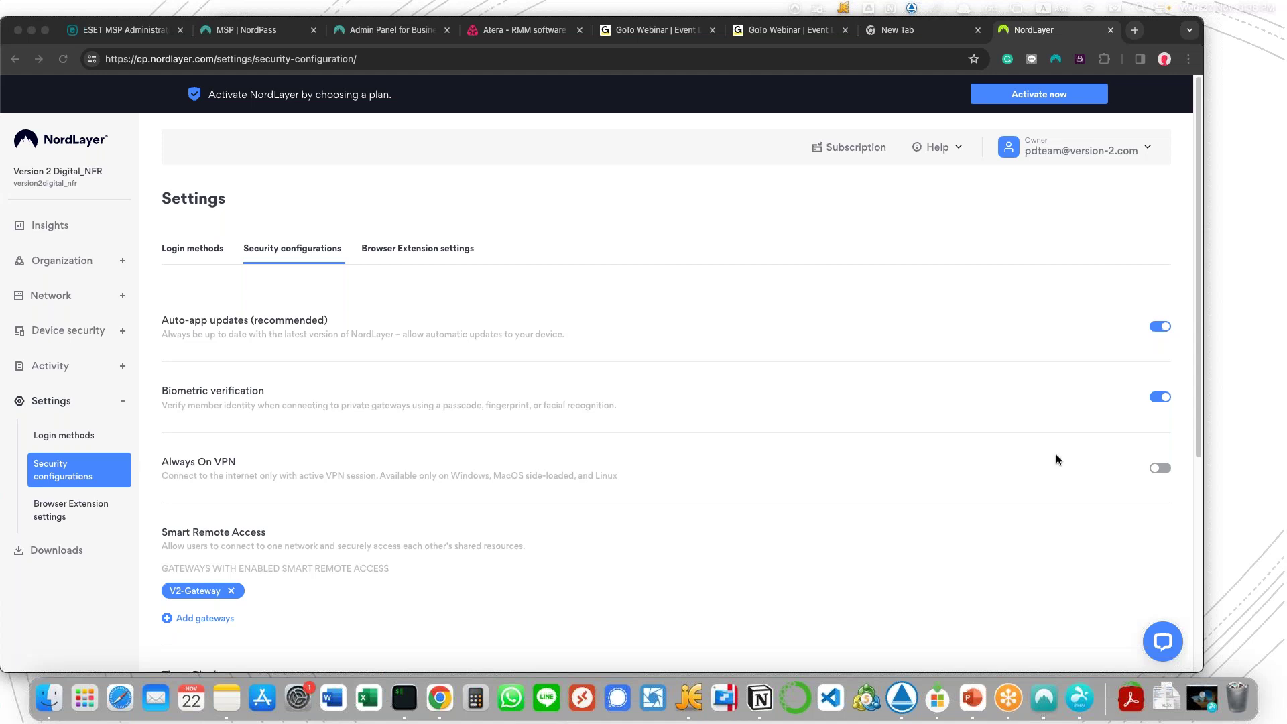
left_click(978, 690)
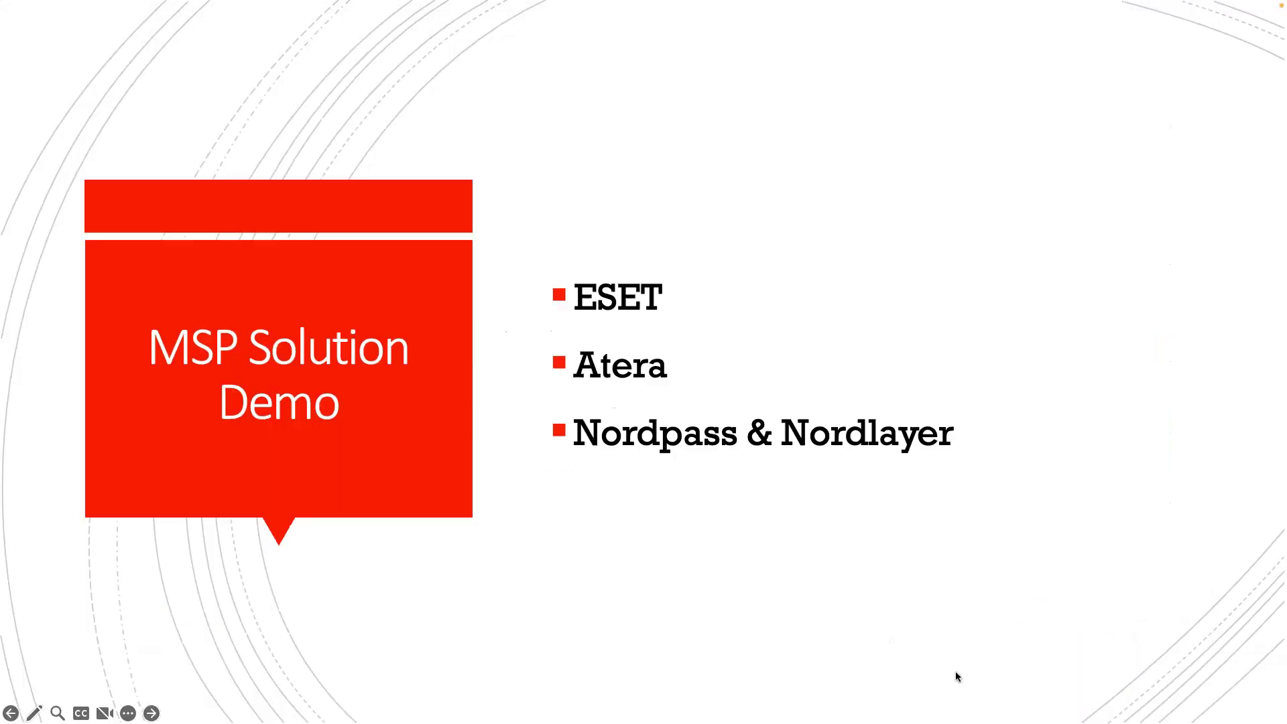
key("Right")
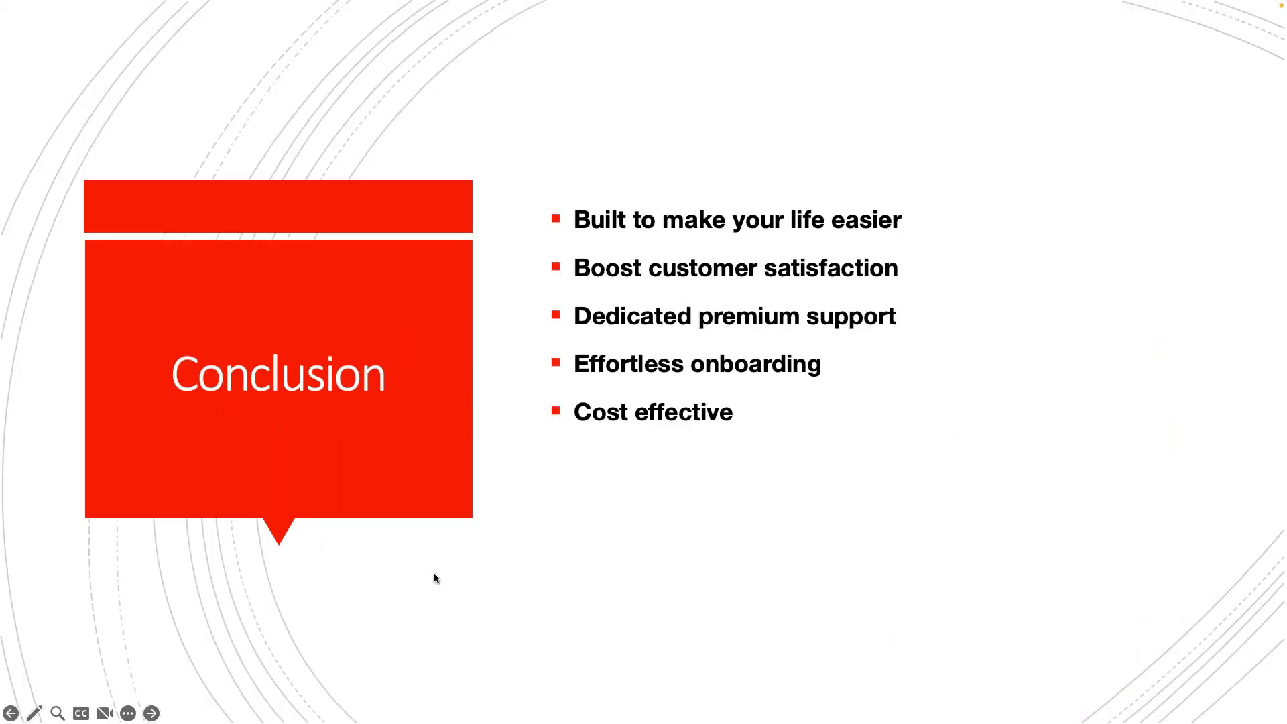
key("Right")
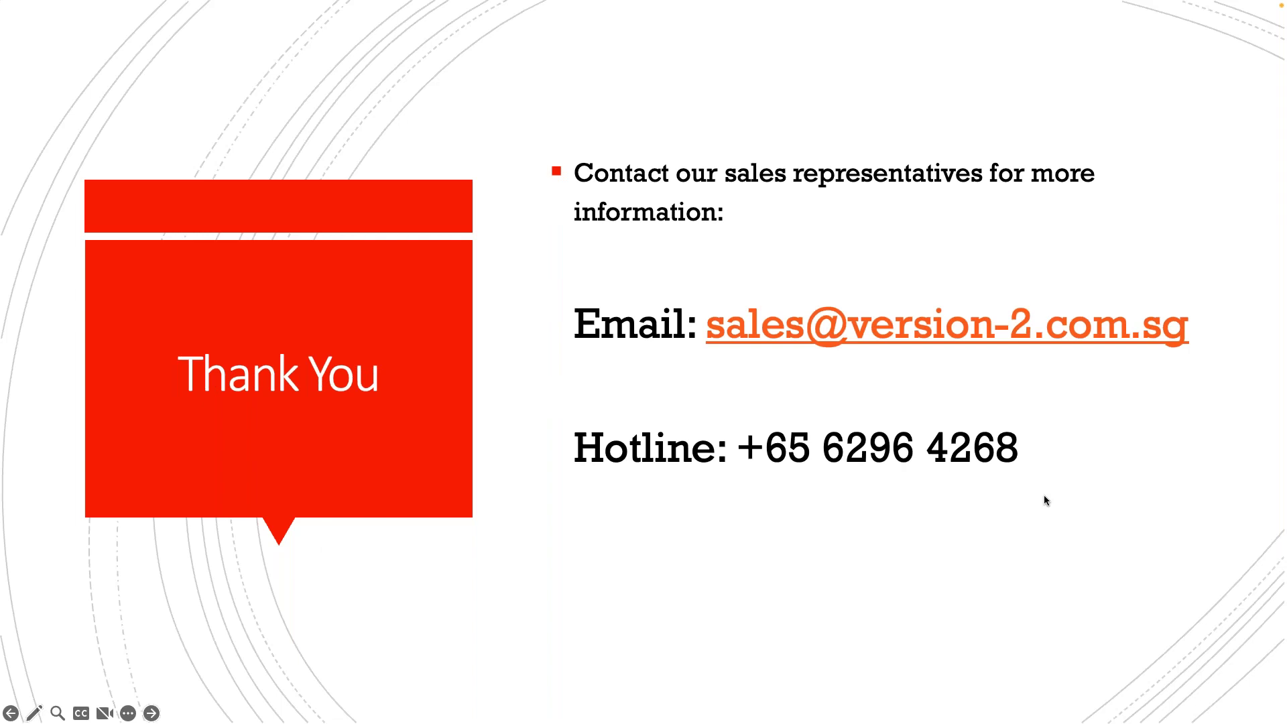